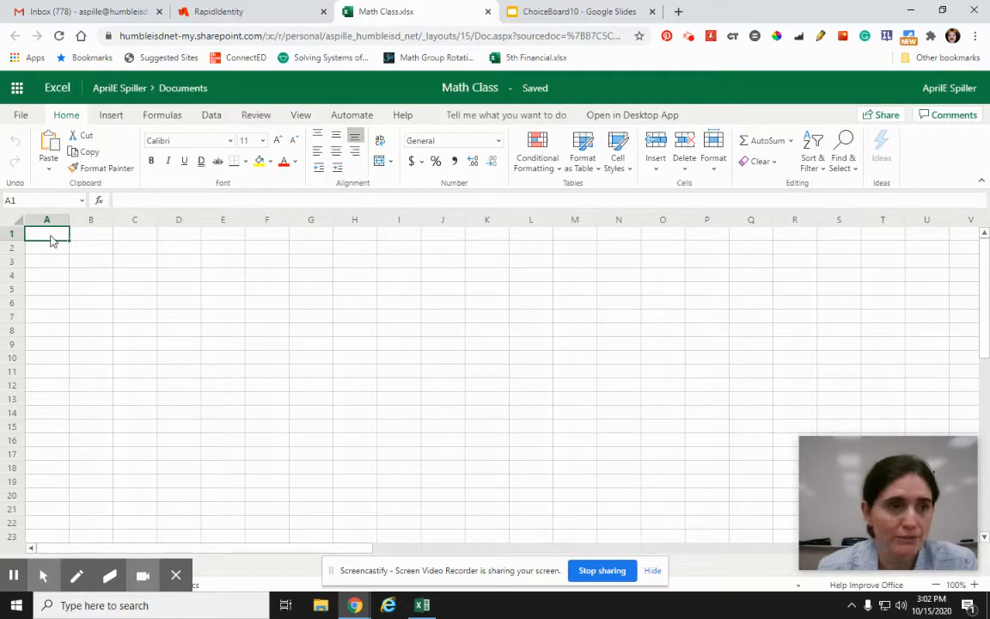
Step: Enter the title Vacation Expenses in cell A1
type("V")
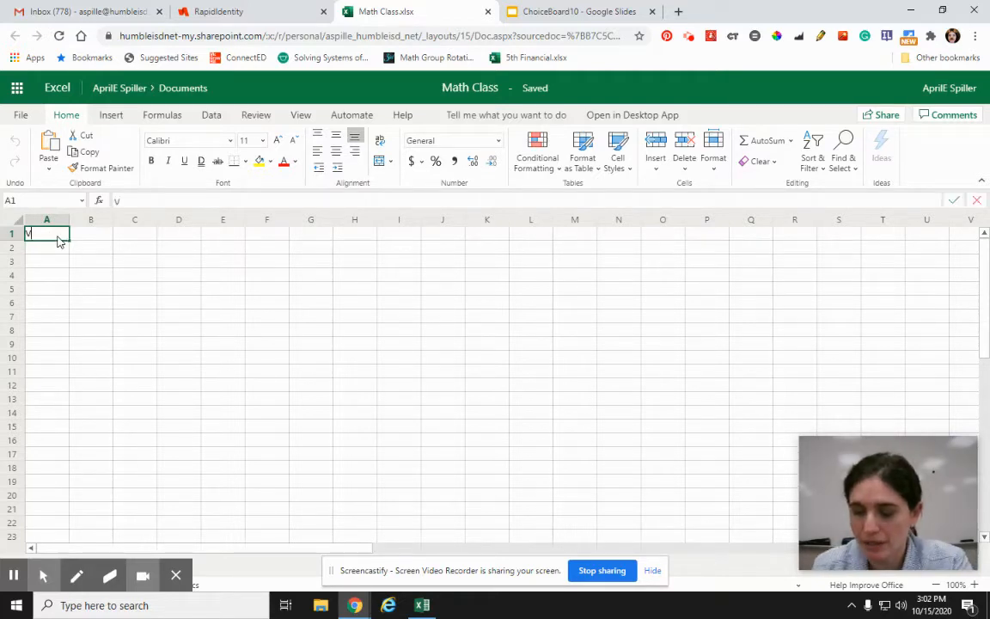
type("acation Expenses")
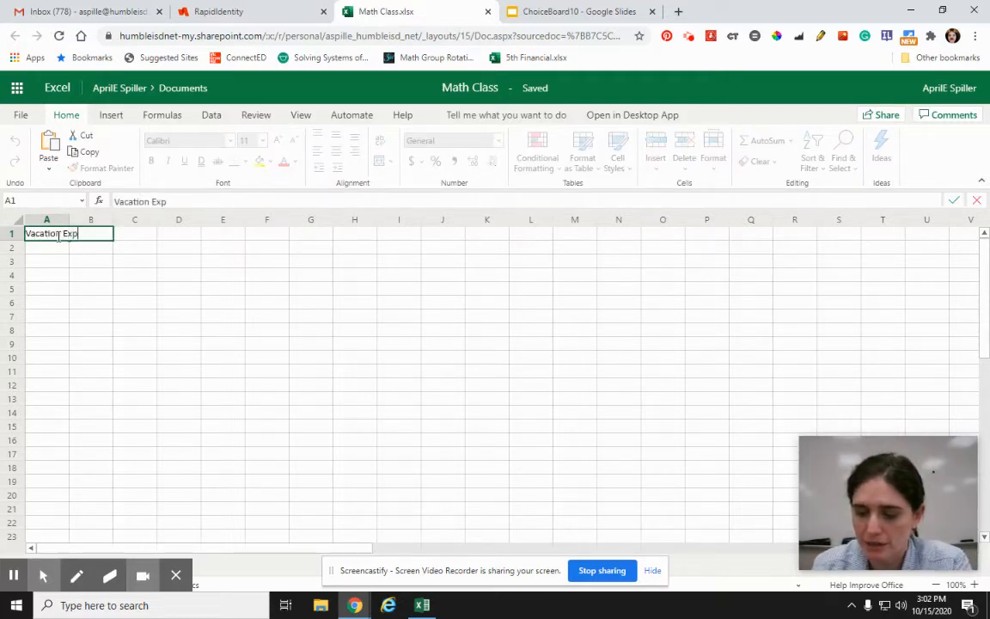
left_click(74, 308)
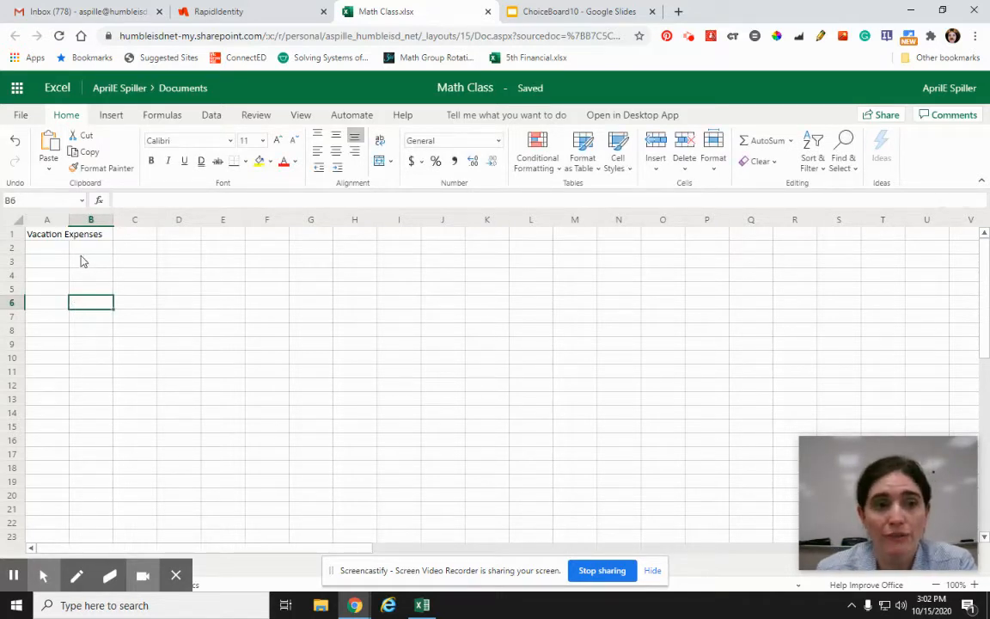
Step: Merge and center the title across A1:E1, and make it bold at font size 14
left_click_drag(50, 236, 225, 237)
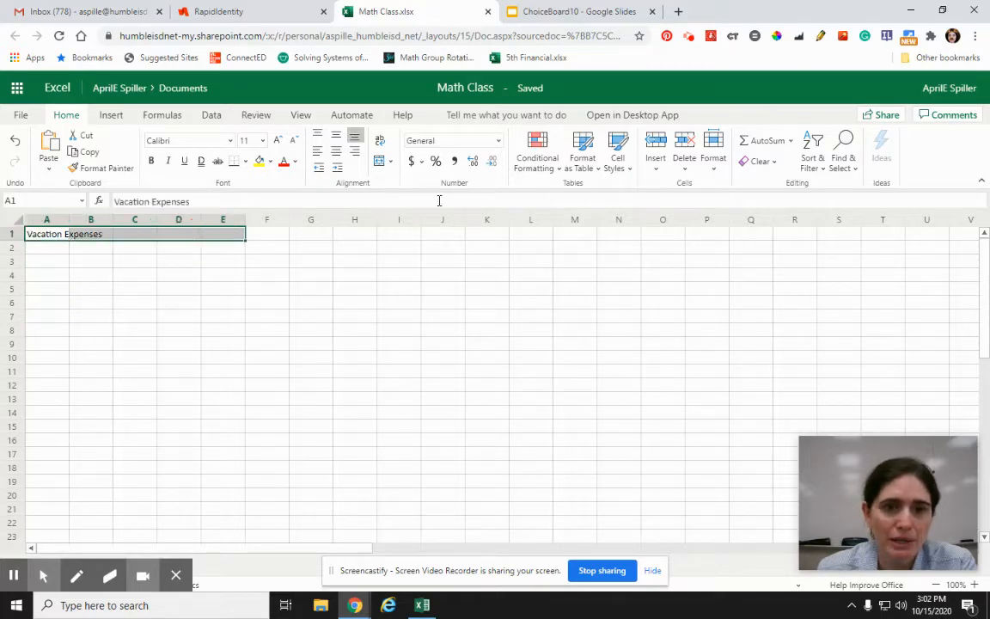
left_click(379, 162)
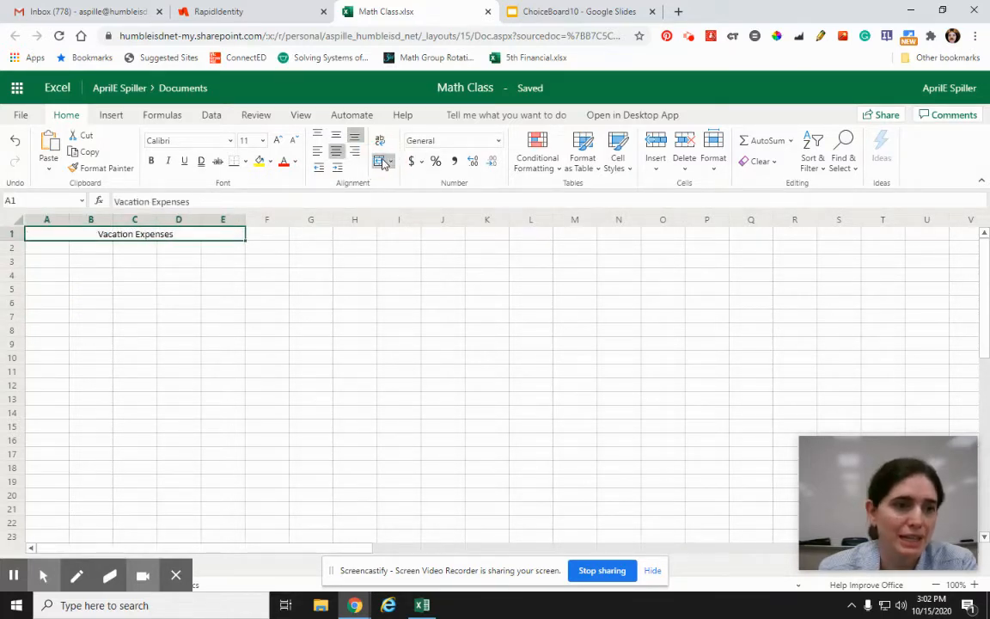
left_click(277, 143)
left_click(277, 142)
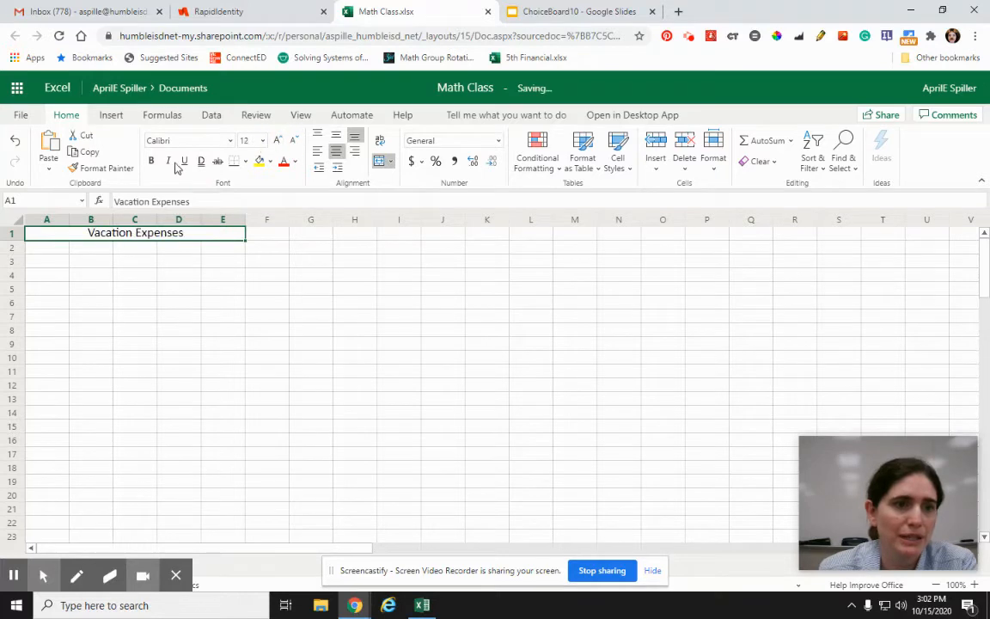
left_click(150, 163)
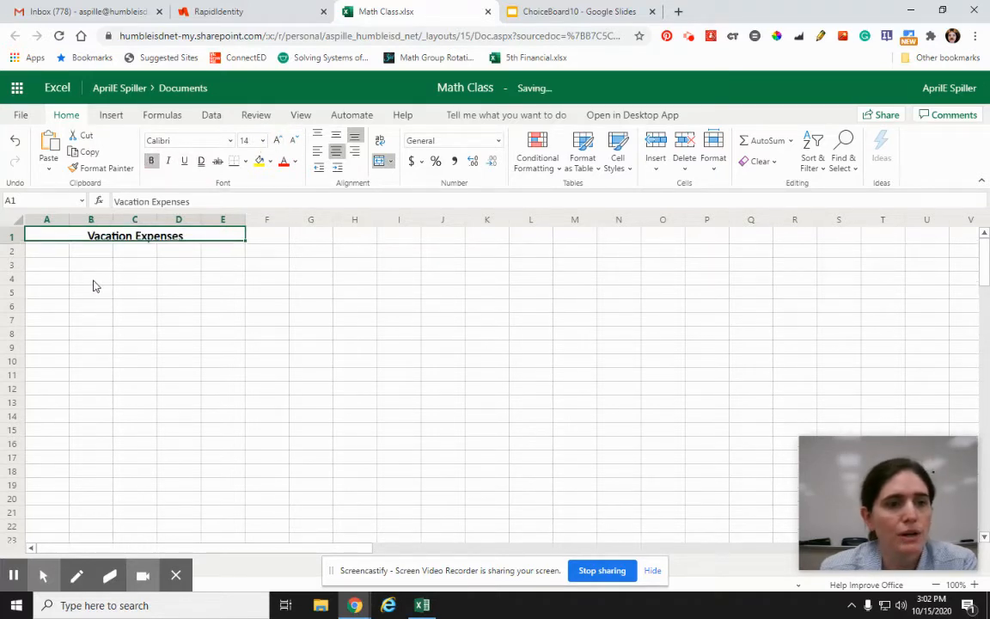
Step: List the expense categories House, Food, Fun Stuff, Souvenirs and Hot Spot down column B, starting in B4
left_click(92, 277)
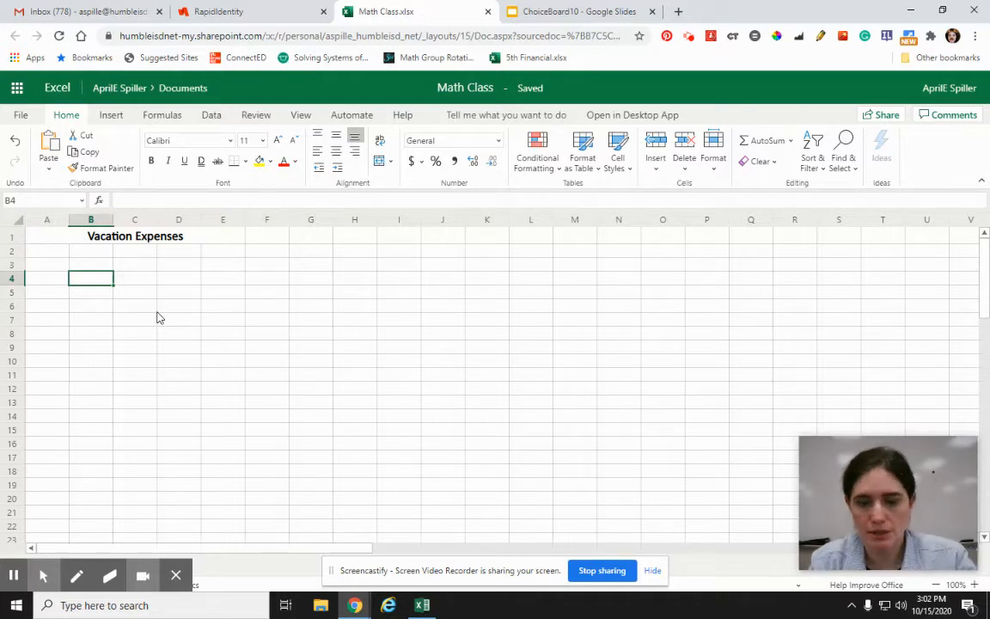
type("House")
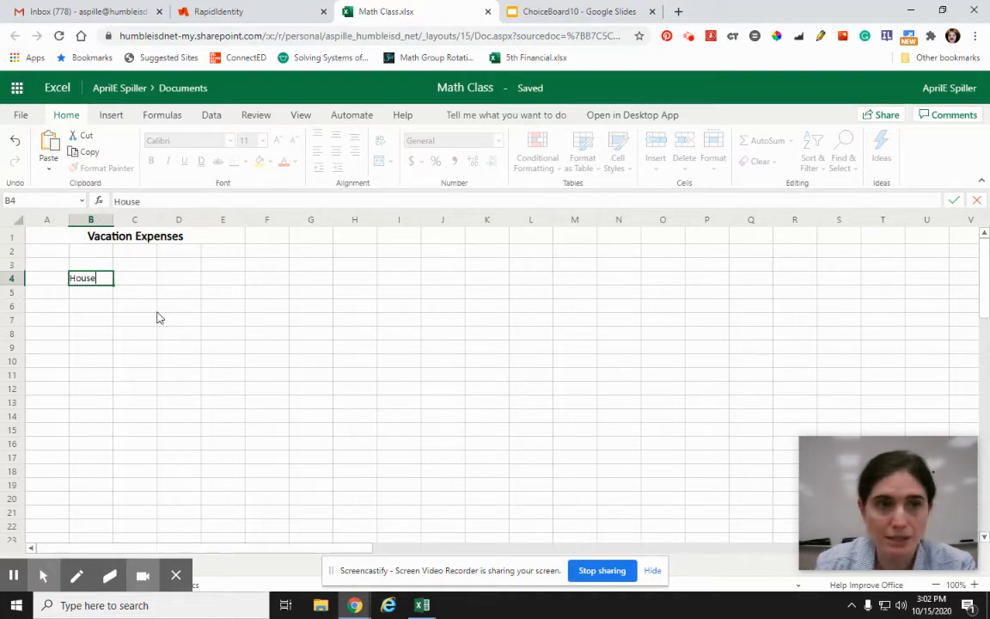
key("Return")
type("Food")
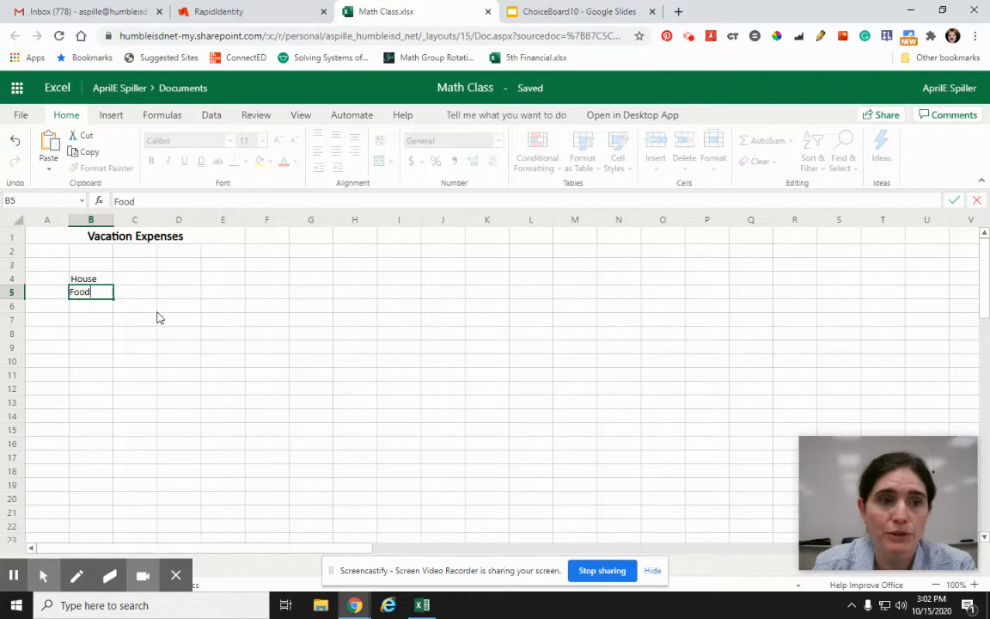
key("Return")
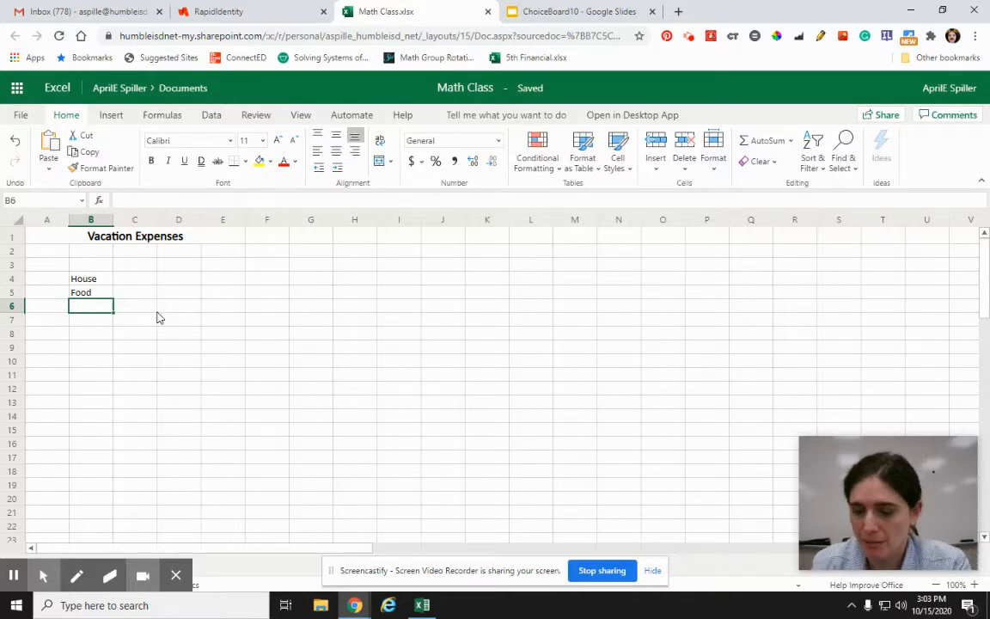
type("Fun Stuff")
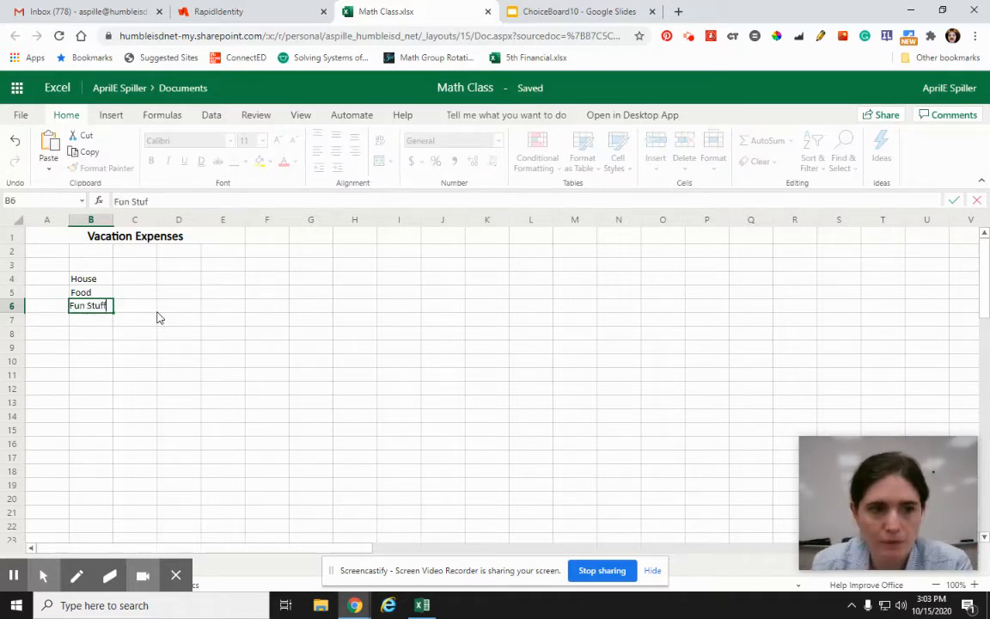
key("Return")
type("S")
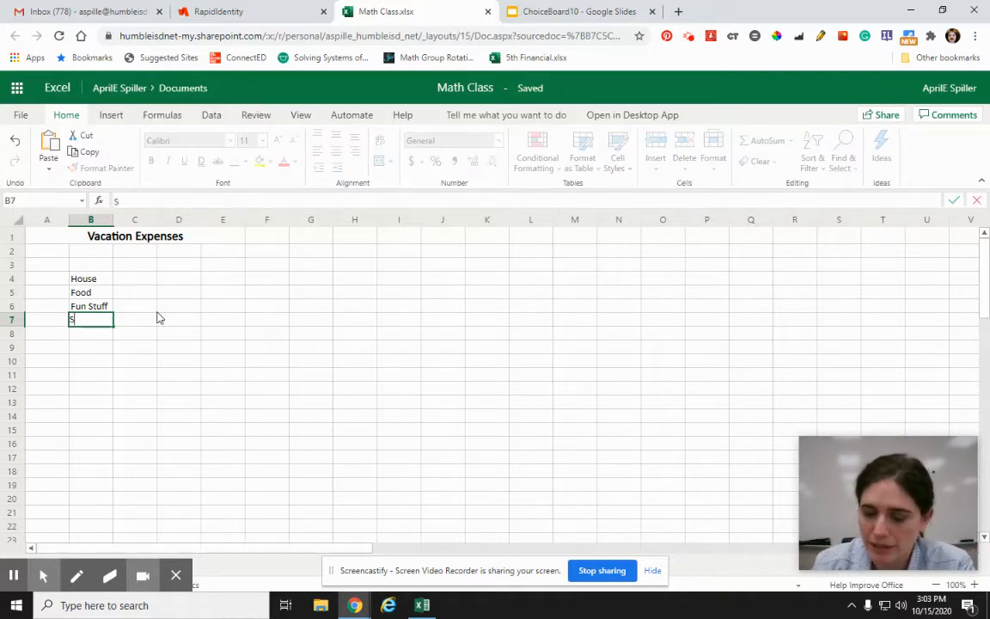
type("ouvenirs")
key("Return")
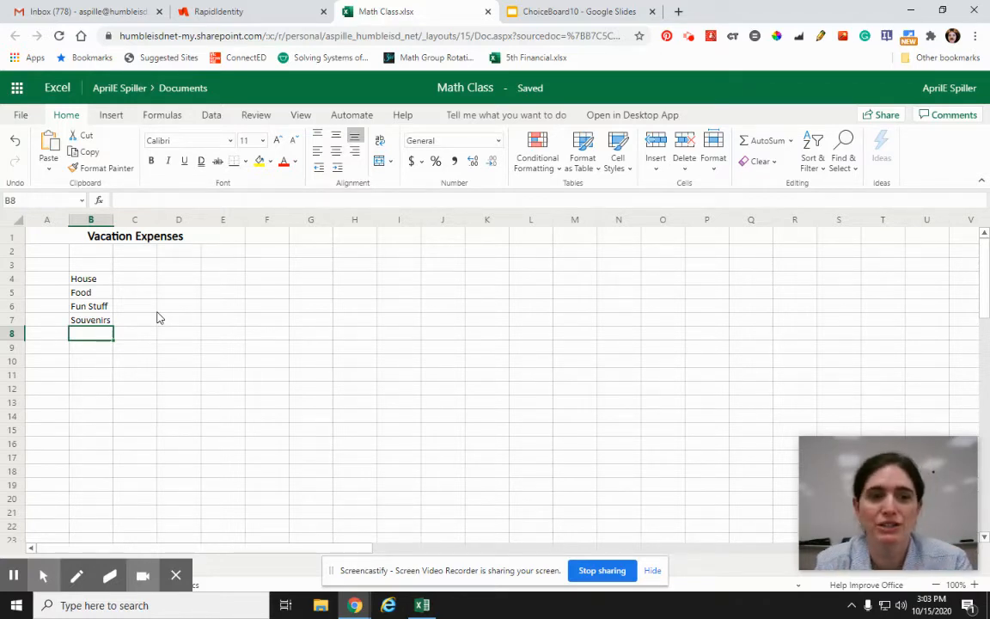
type("Hot Spot")
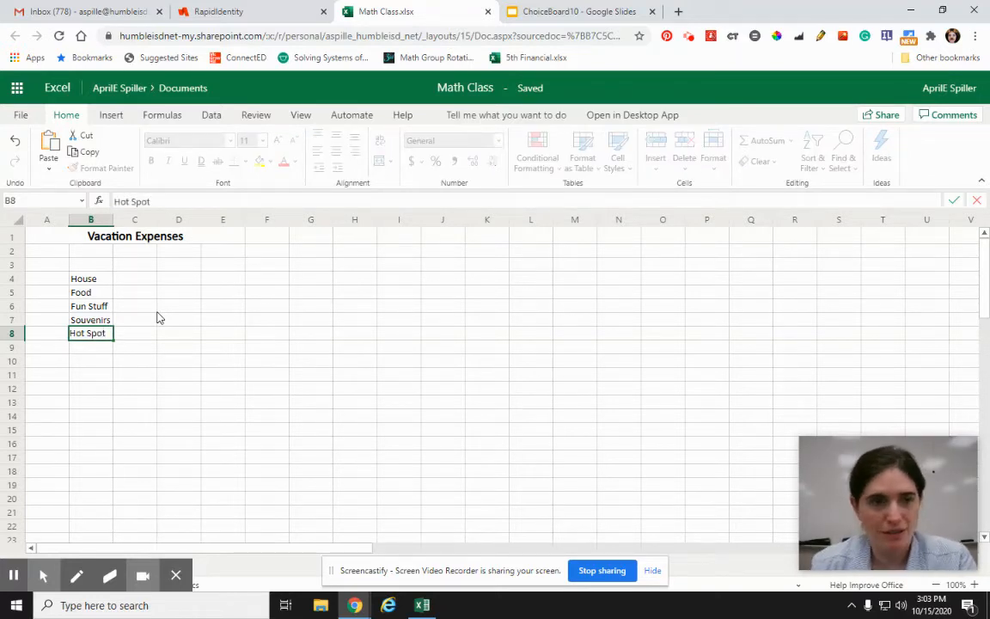
left_click(138, 355)
Step: Replace the Hot Spot category in B8 with Internet
left_click(91, 335)
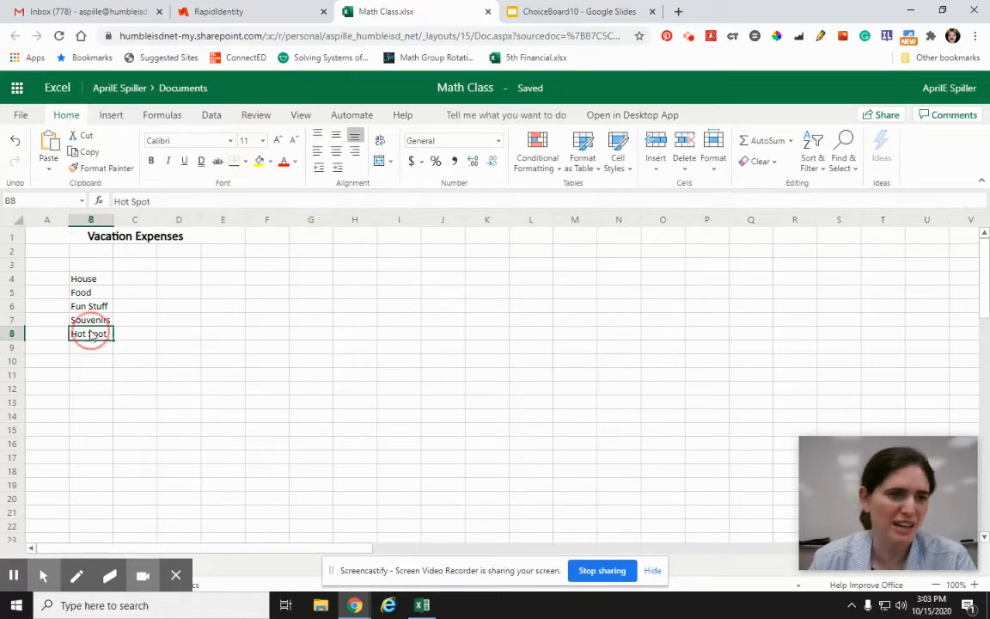
type("Ine")
key("BackSpace")
type("ternet")
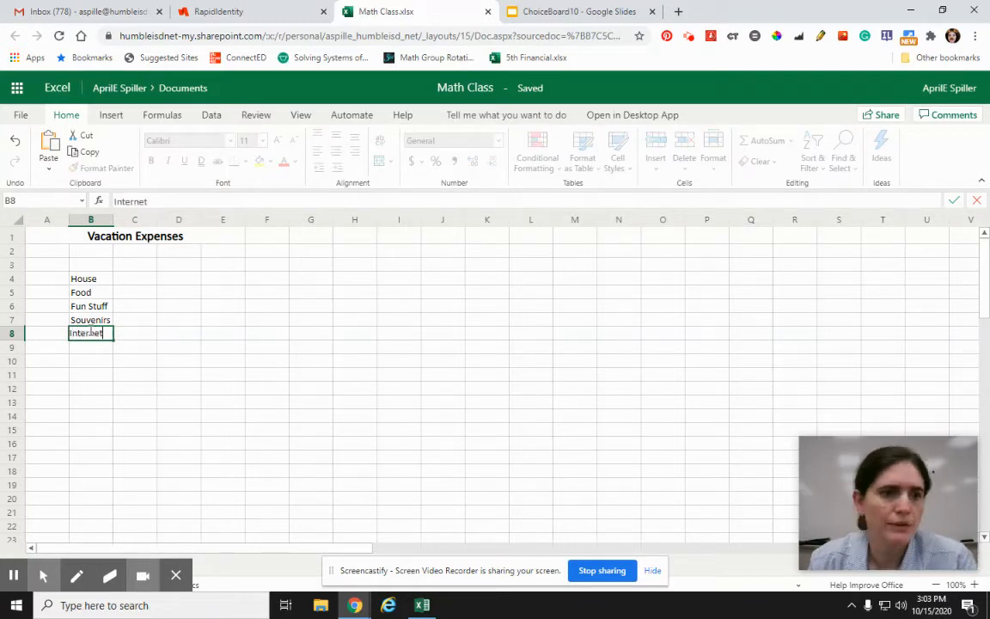
left_click(131, 402)
Step: Add the column header Per Week in C3 and enter 800 as the House amount in C4
left_click(142, 265)
type("Per Week")
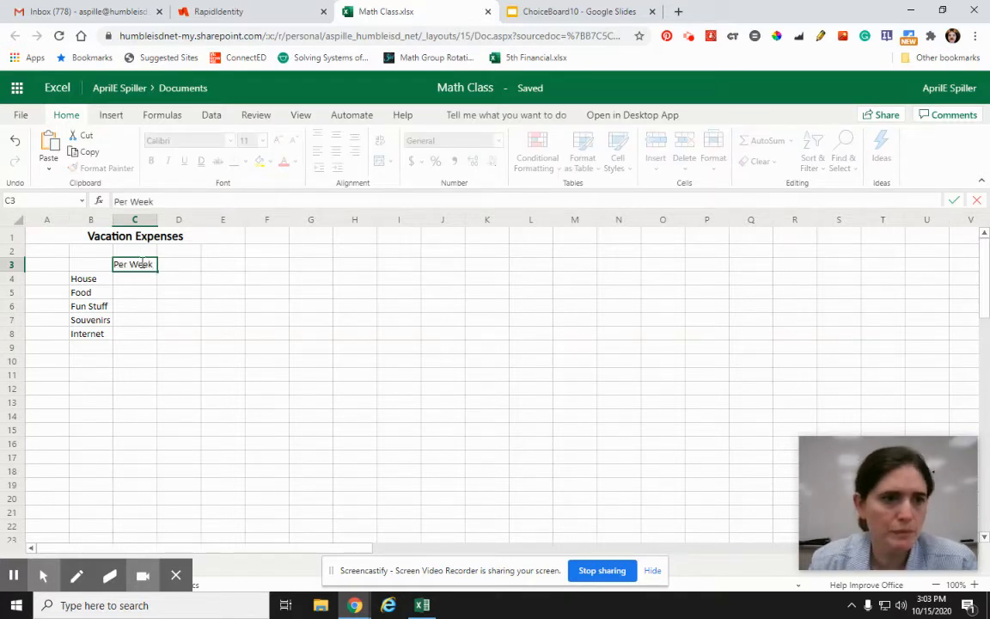
left_click(146, 322)
left_click(132, 285)
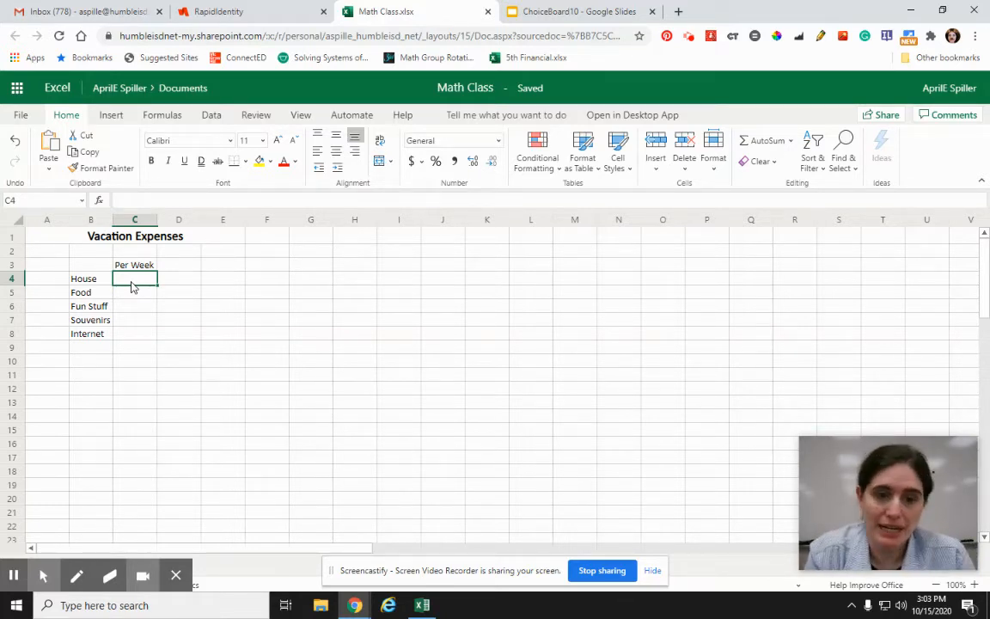
type("800")
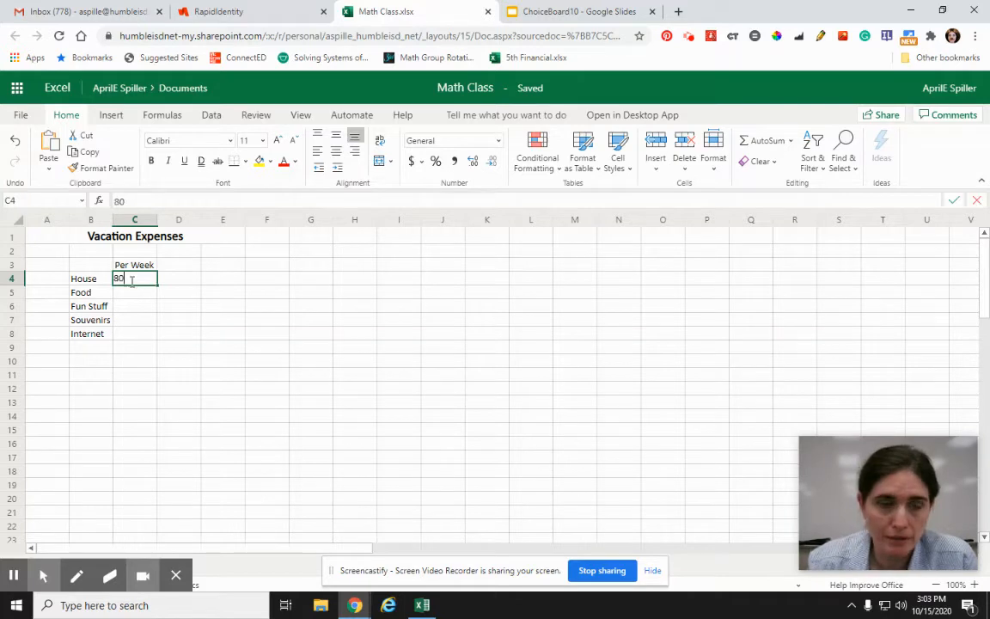
left_click(146, 319)
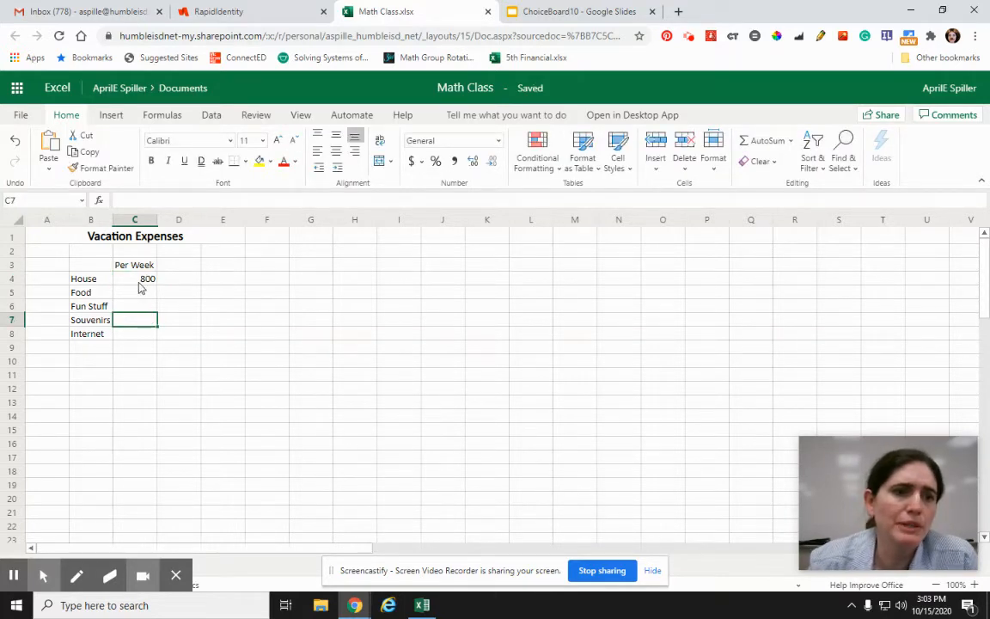
Step: Widen column C slightly and insert a blank row above the House row
left_click_drag(157, 223, 167, 223)
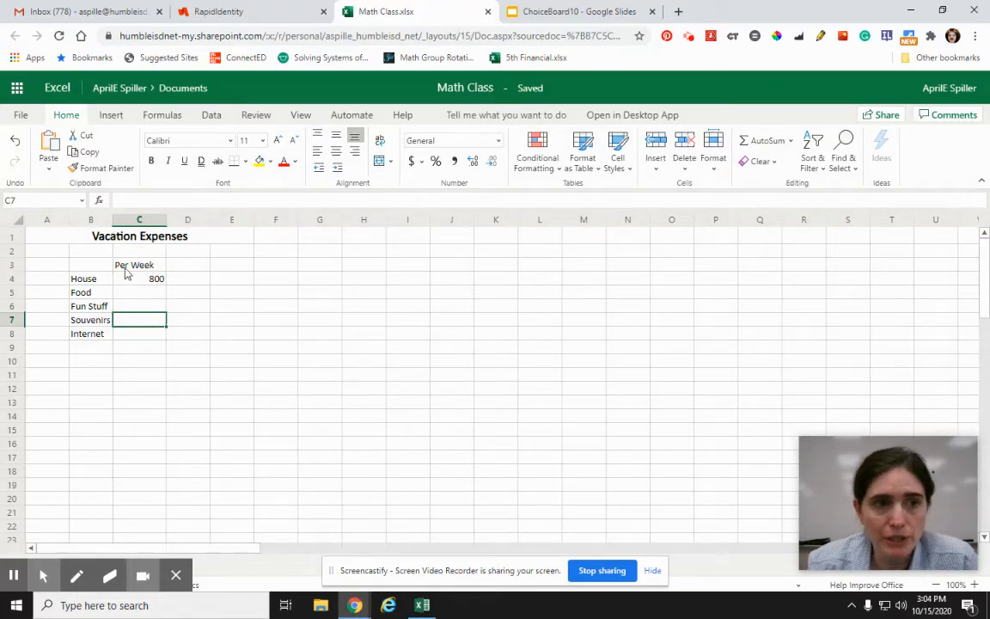
left_click(15, 278)
right_click(19, 281)
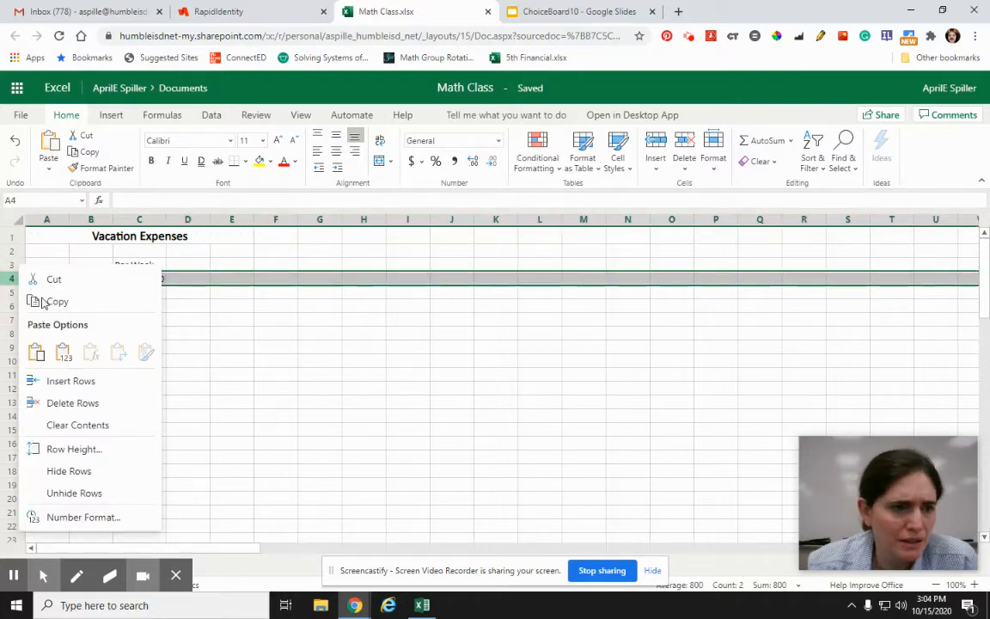
left_click(74, 382)
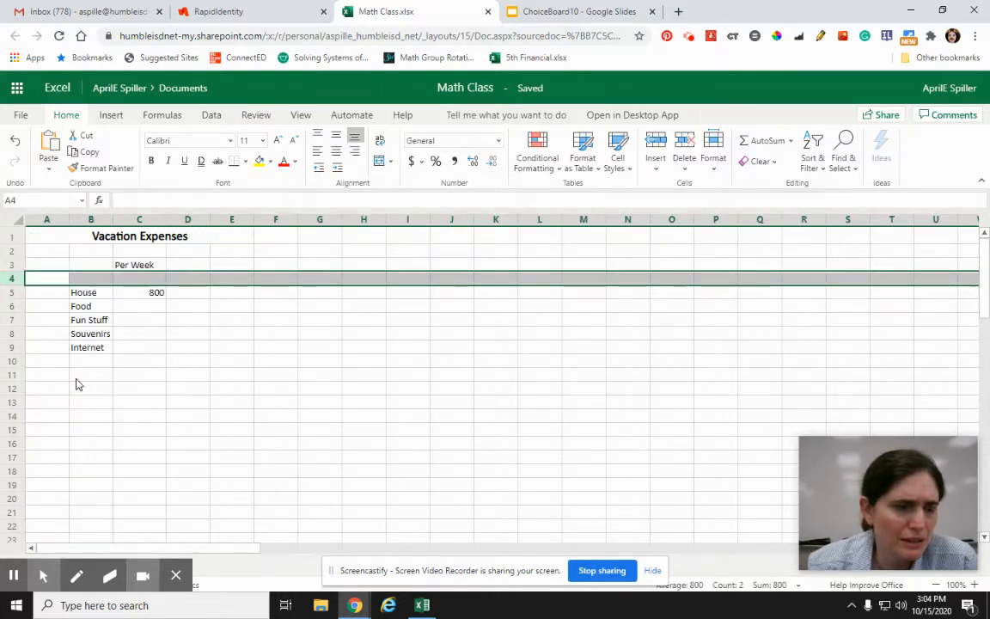
Step: Enter ($) as a unit label in C4 under the Per Week header
left_click(133, 275)
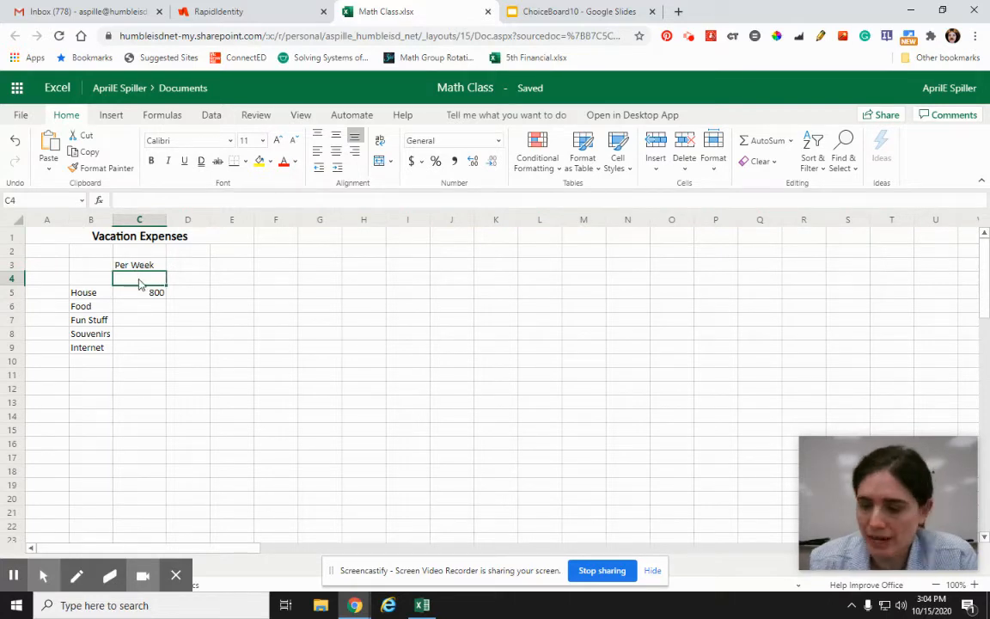
type("($")
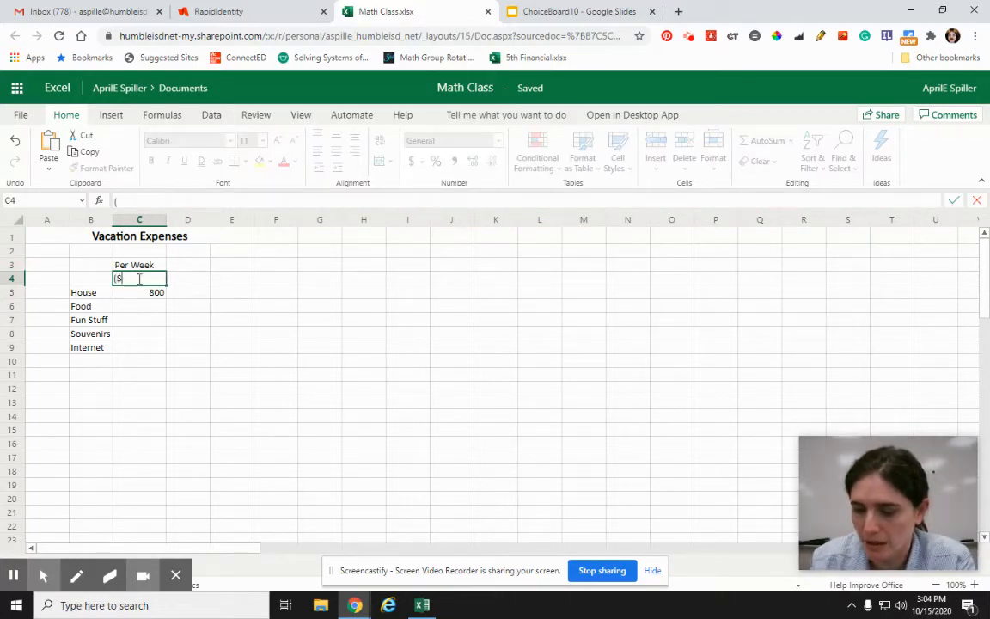
type(")")
left_click(188, 348)
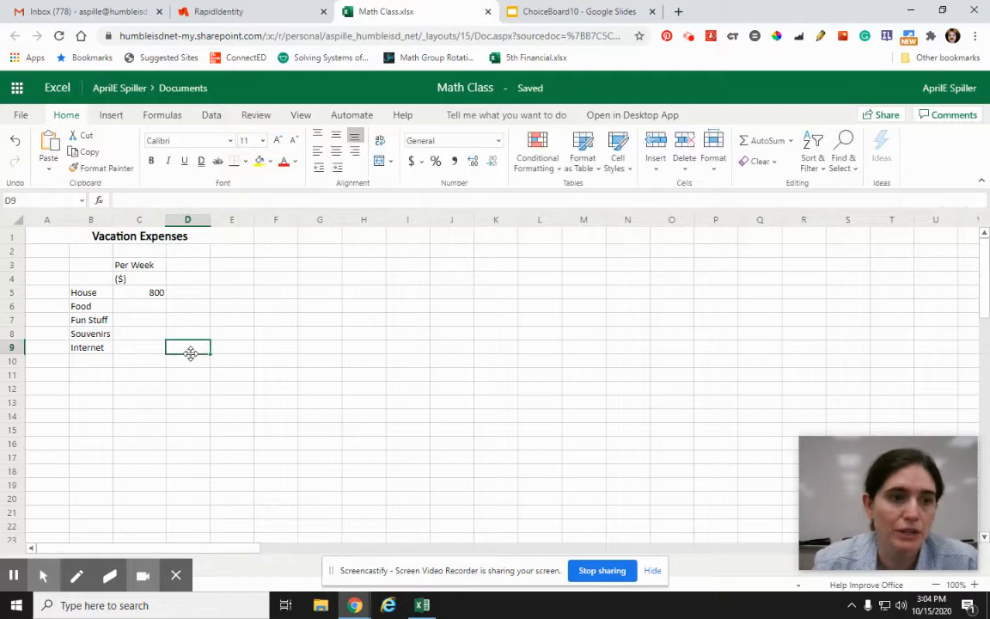
Step: Change the unit label in C4 to a plain $ and center it in the cell
left_click(136, 276)
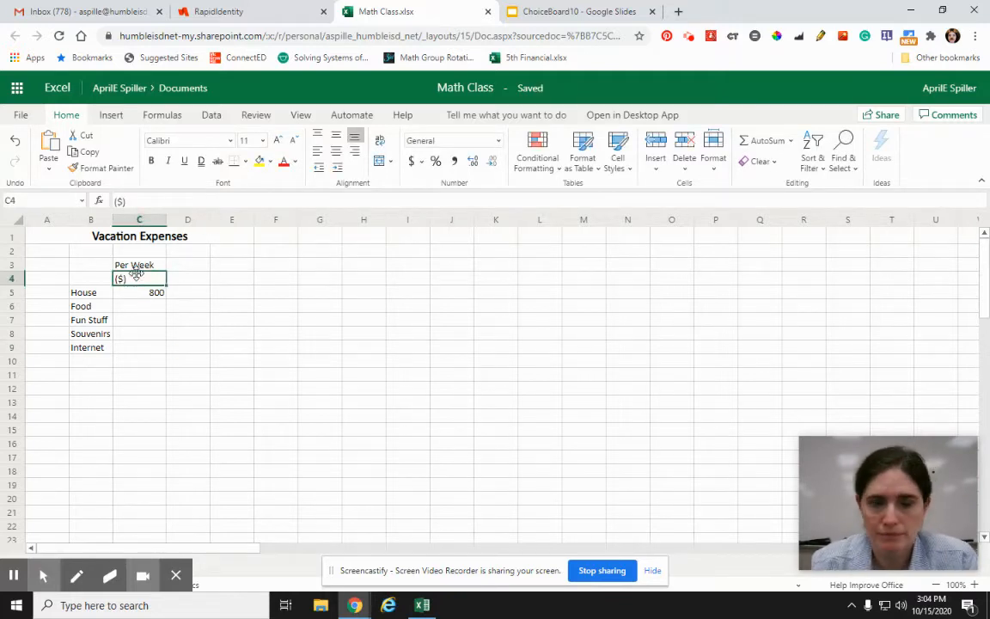
type("$")
key("Return")
left_click(136, 282)
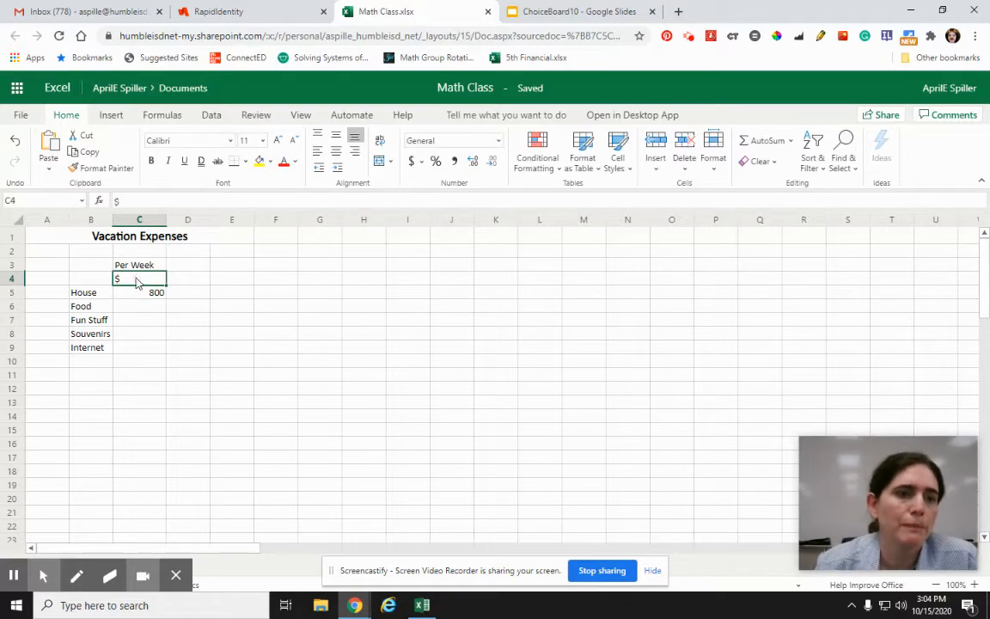
left_click(335, 152)
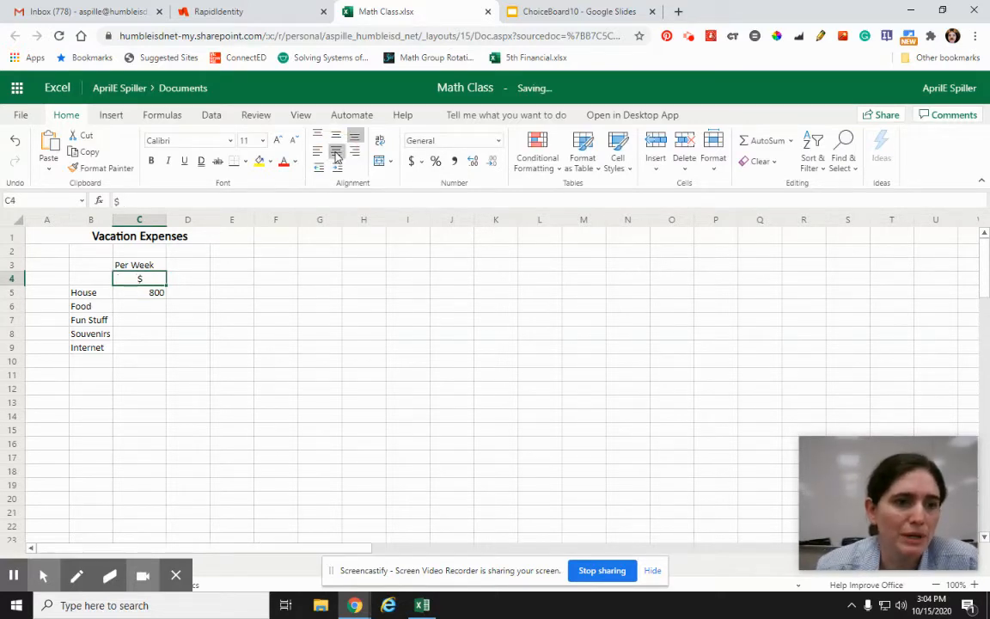
left_click(312, 346)
Step: Enter the weekly costs in C6:C9: Food 400, Fun Stuff 400, Souvenirs 100 and Internet 25
left_click(122, 309)
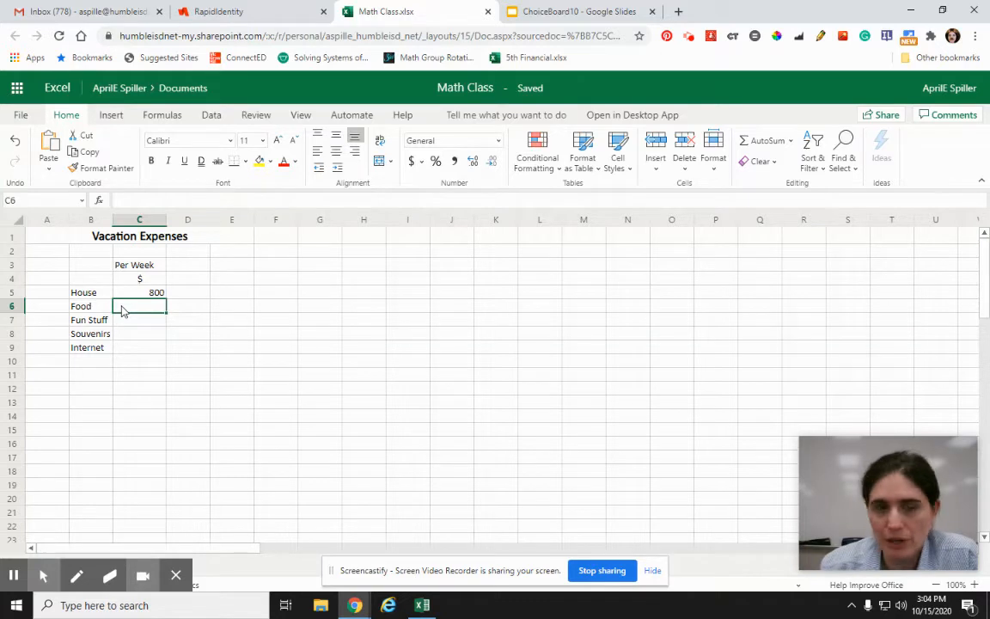
type("400")
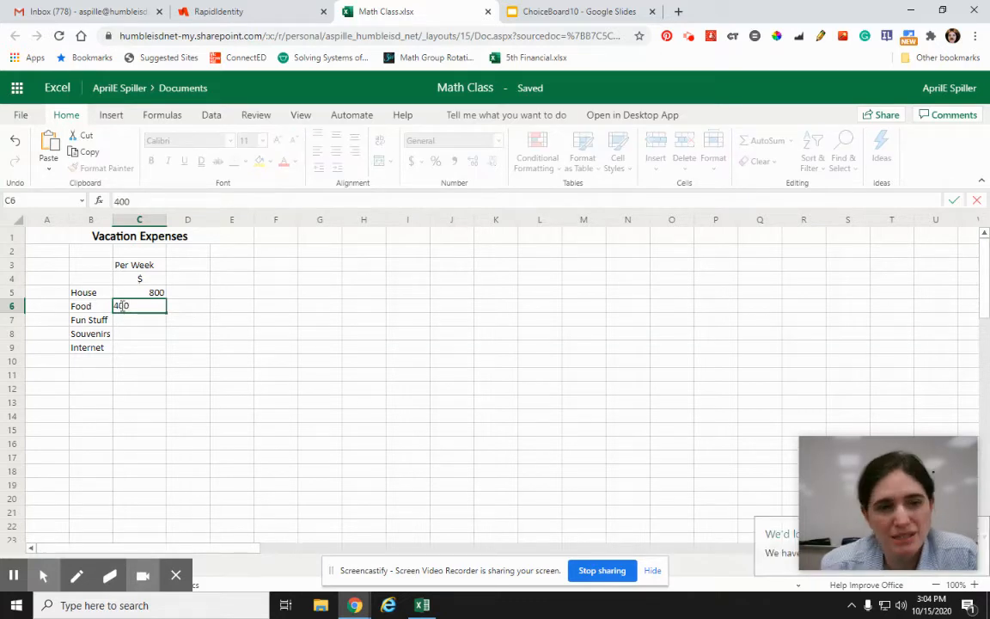
key("Return")
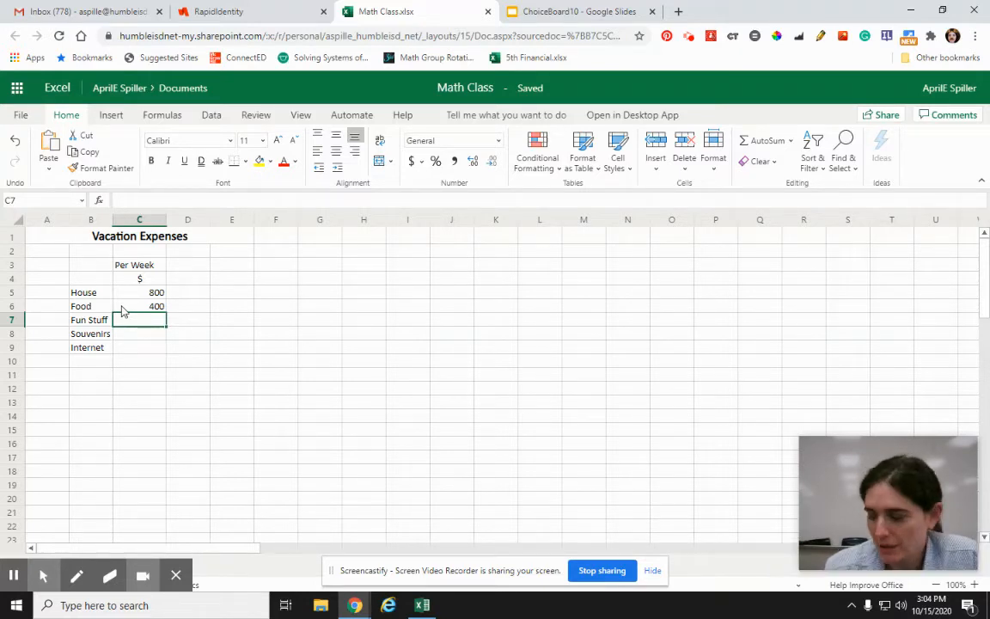
type("400")
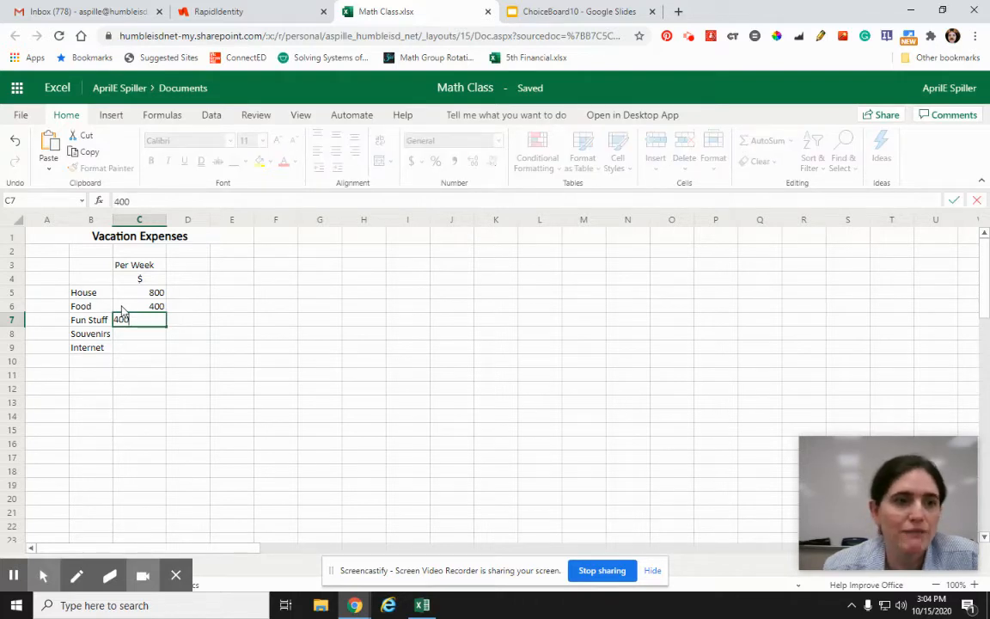
key("Return")
type("100")
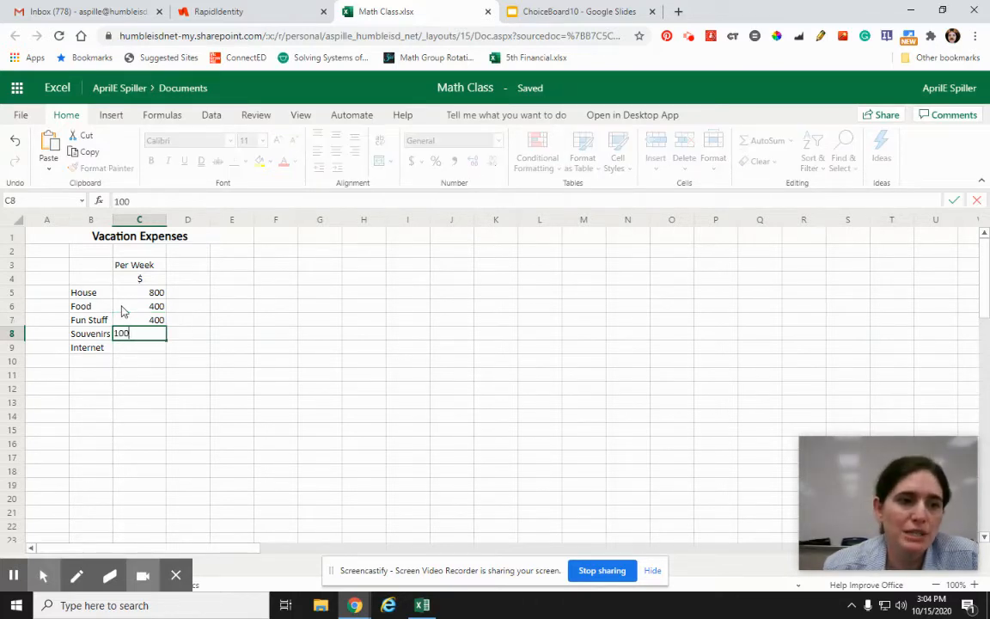
key("Return")
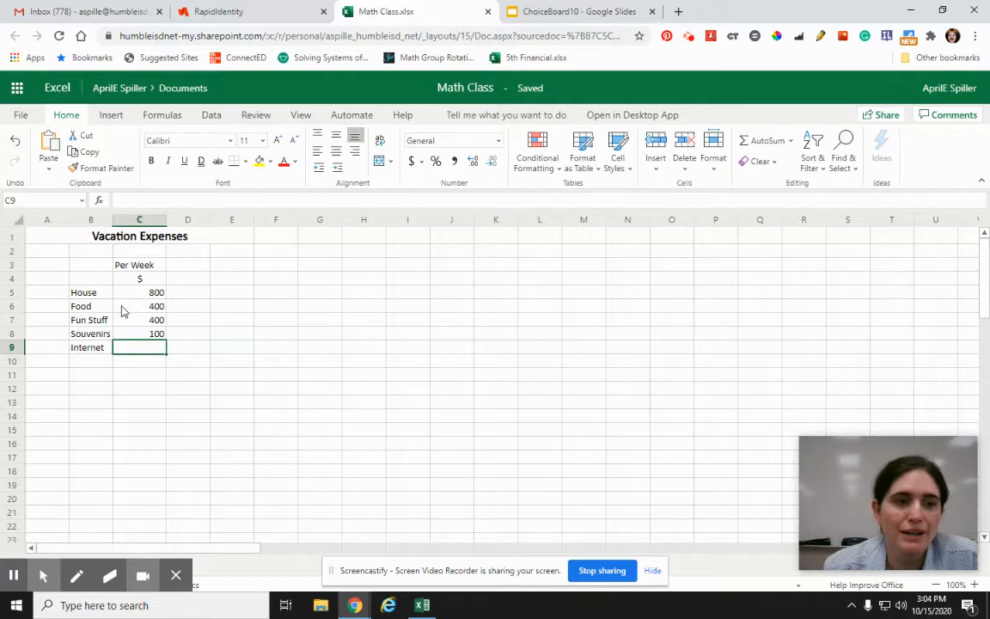
type("25")
key("Return")
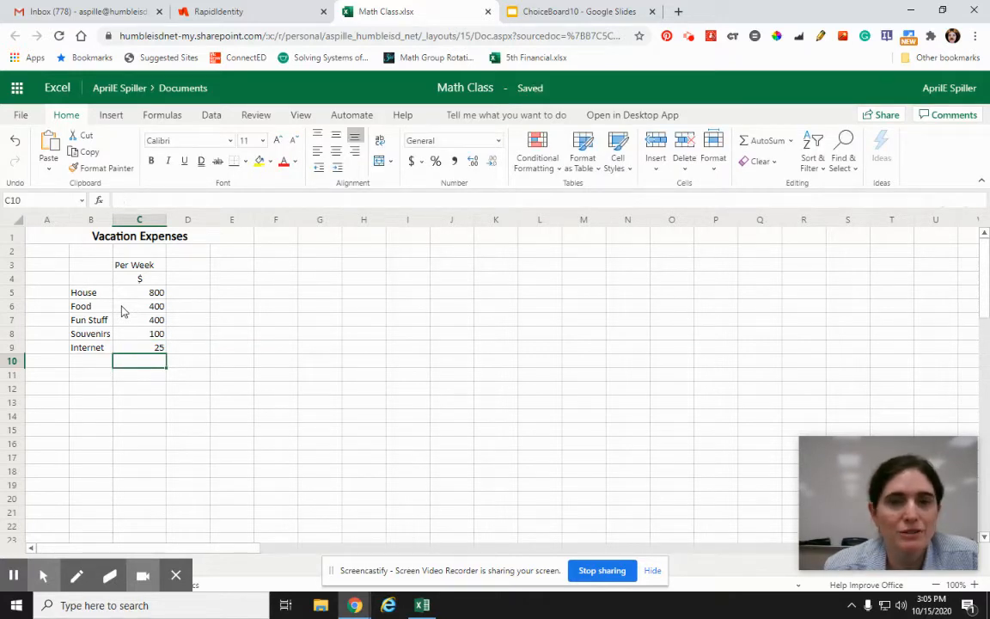
Step: Change the weekly Internet cost in C9 to 15
key("Up")
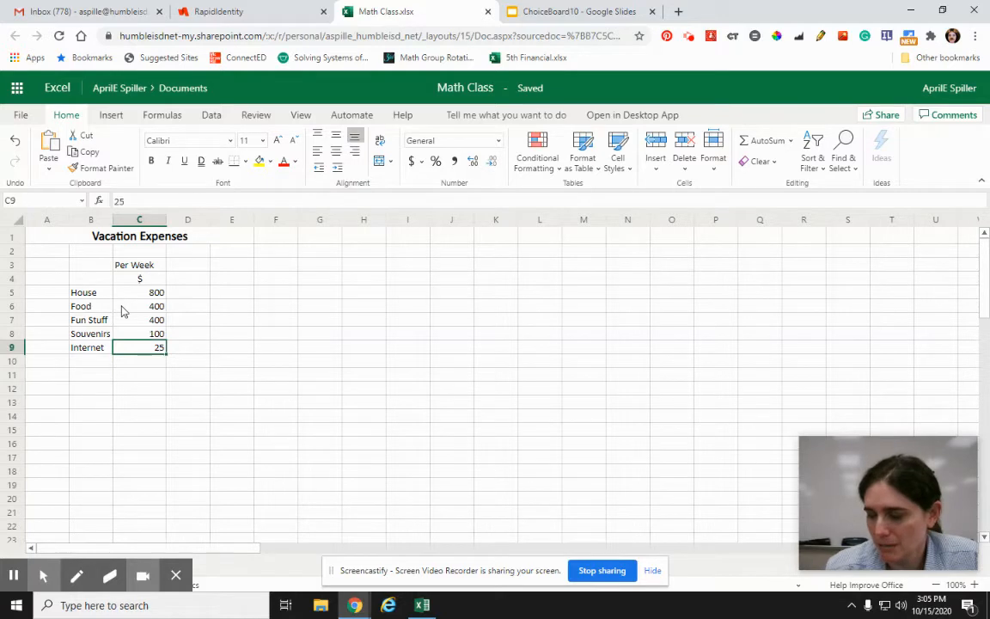
type("12")
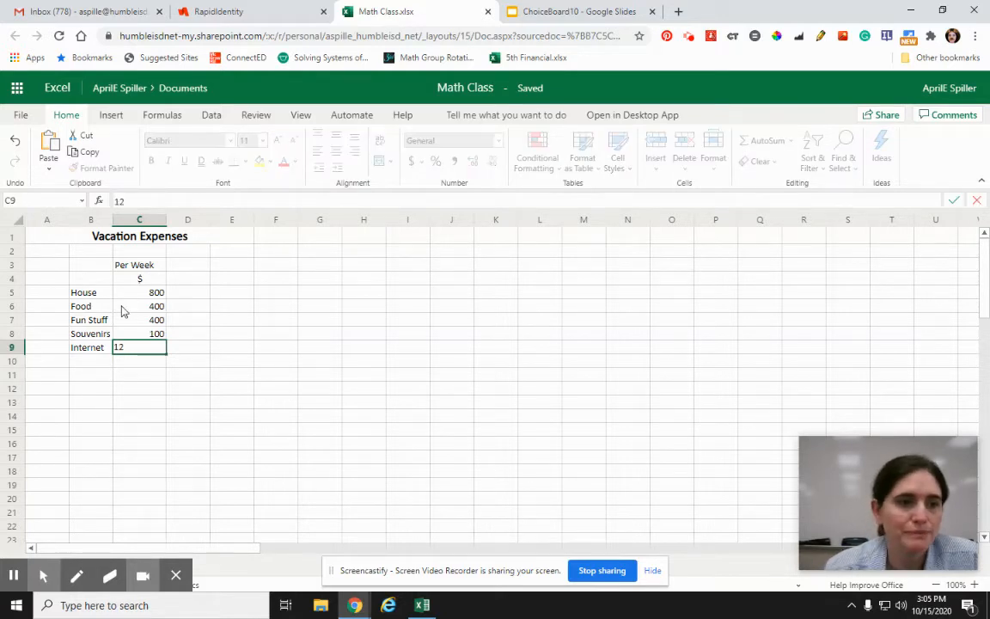
key("Return")
key("Up")
type("15")
key("Return")
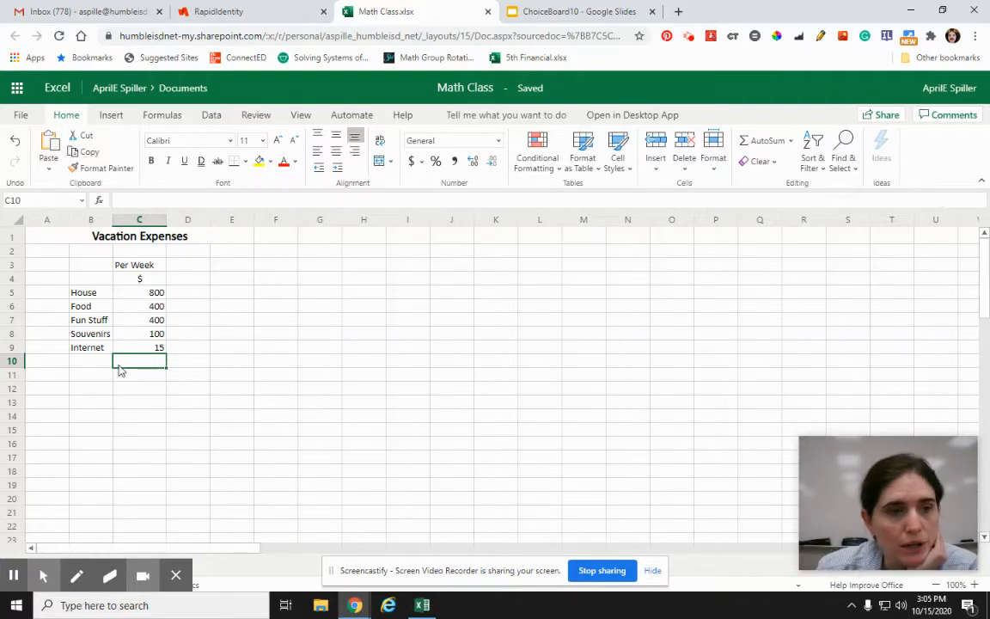
Step: Label B11 Total and sum the weekly costs C5:C9 in C11 with the SUM function
left_click(84, 378)
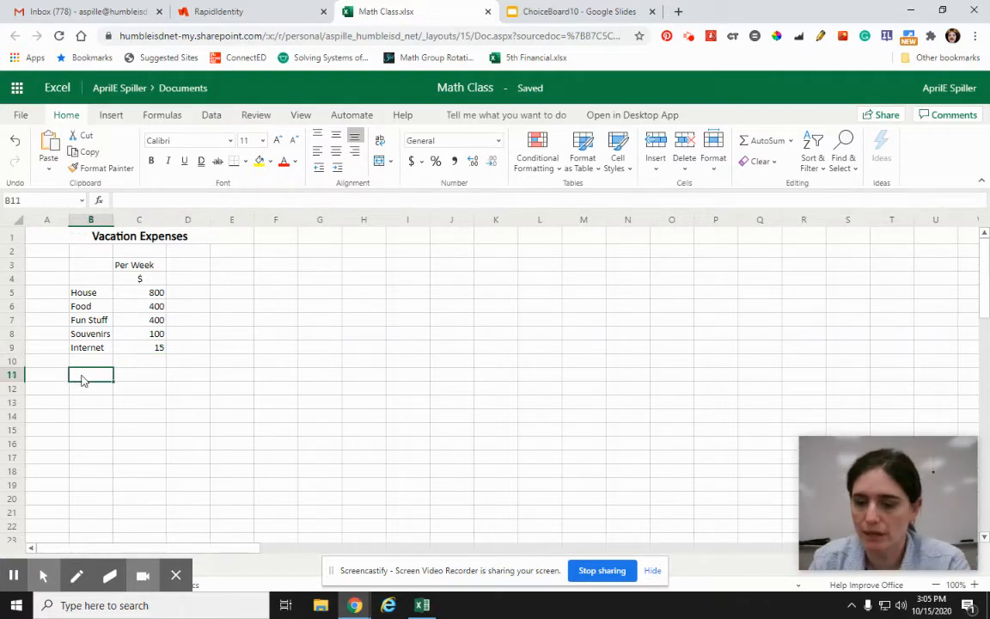
type("Total")
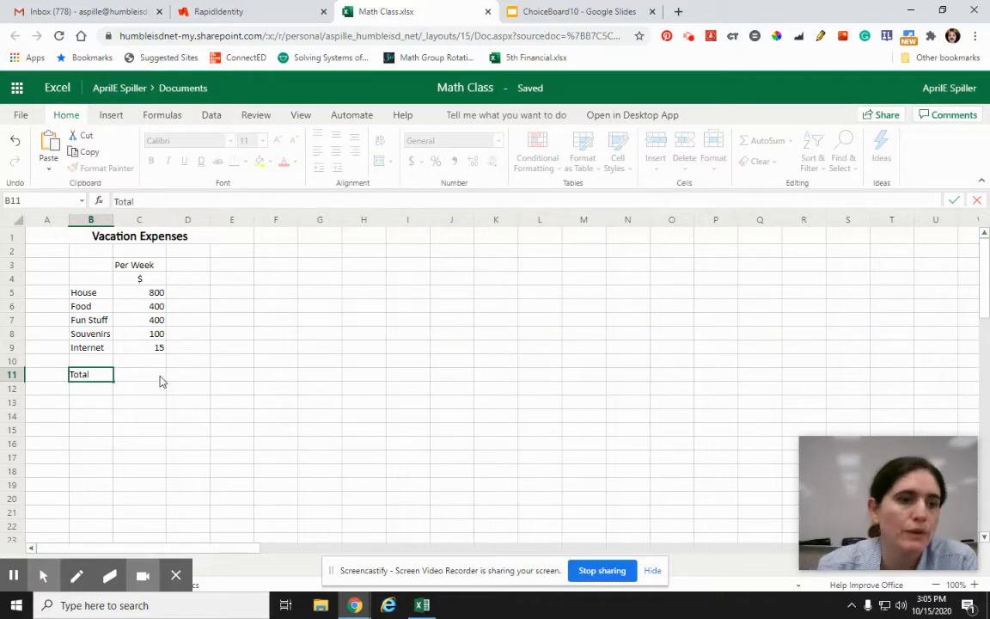
left_click(161, 380)
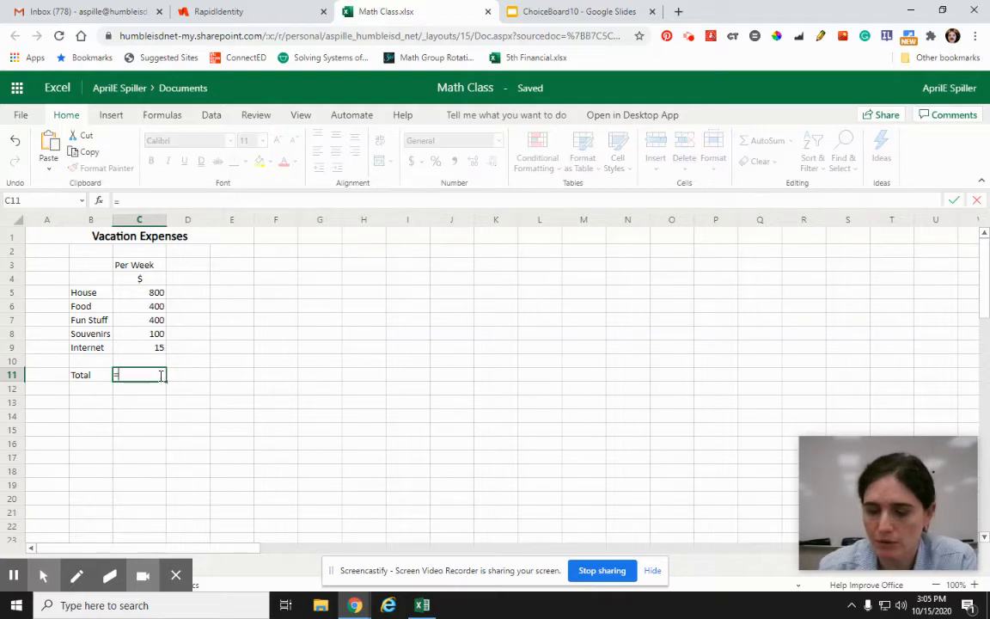
type("=sum(")
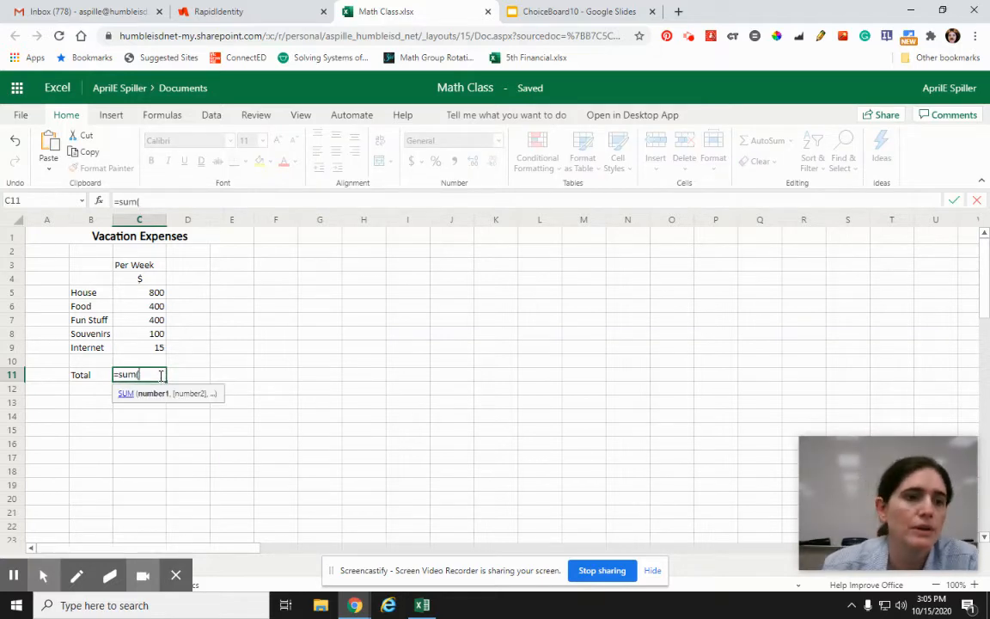
left_click_drag(138, 292, 136, 350)
type(")")
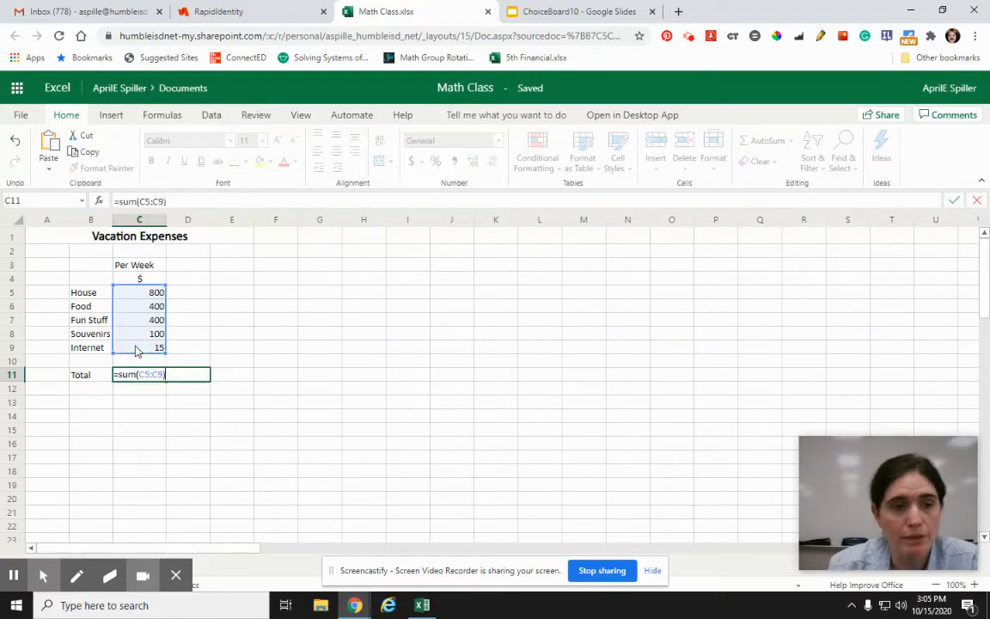
key("Return")
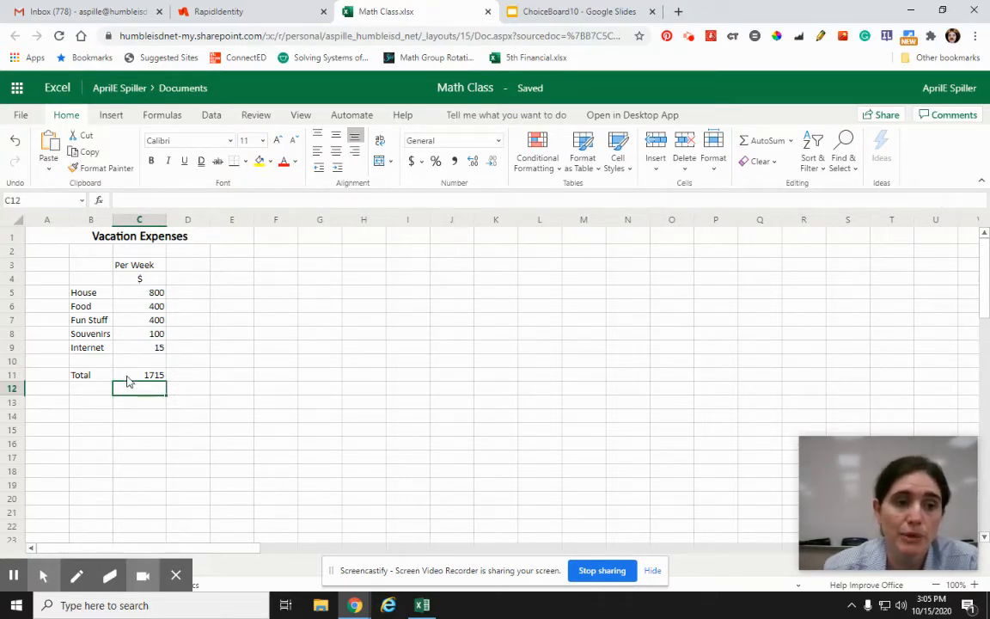
Step: Add a two-line column header with Number in D3 and Weeks in D4
left_click(194, 265)
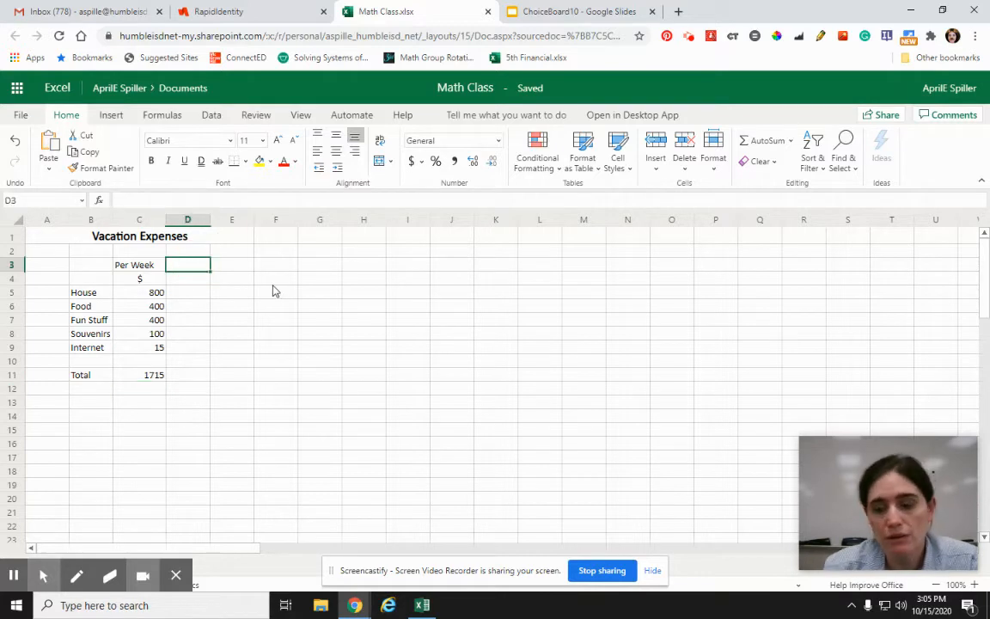
type("Number")
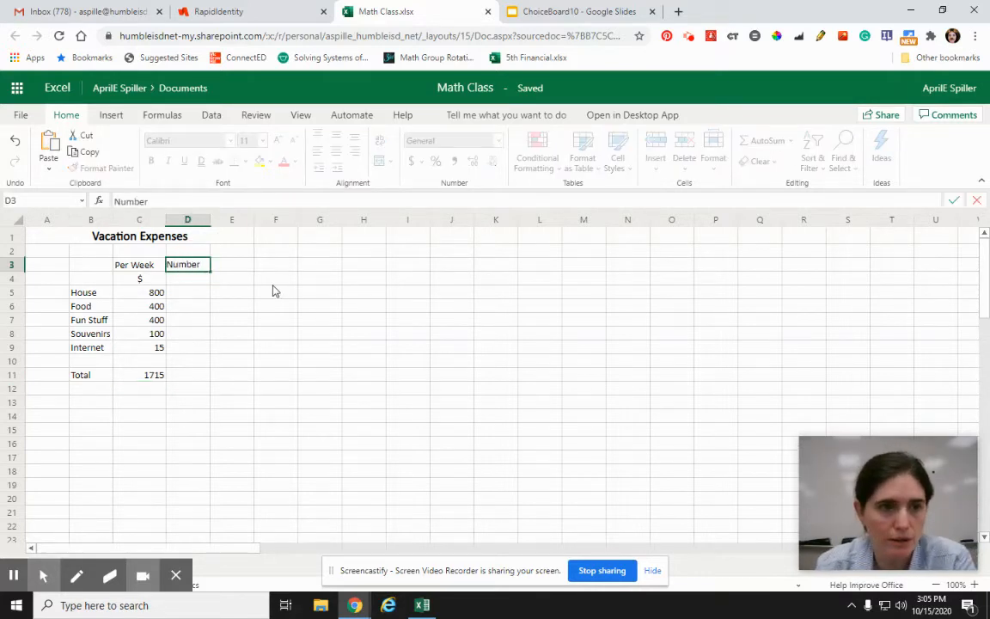
key("Return")
type("Weeks")
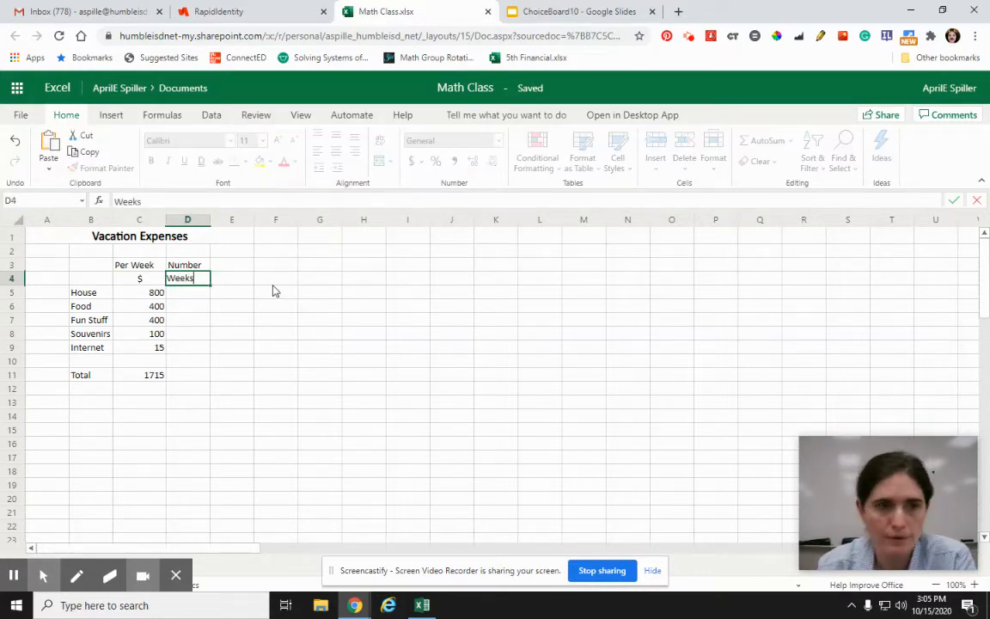
left_click(272, 323)
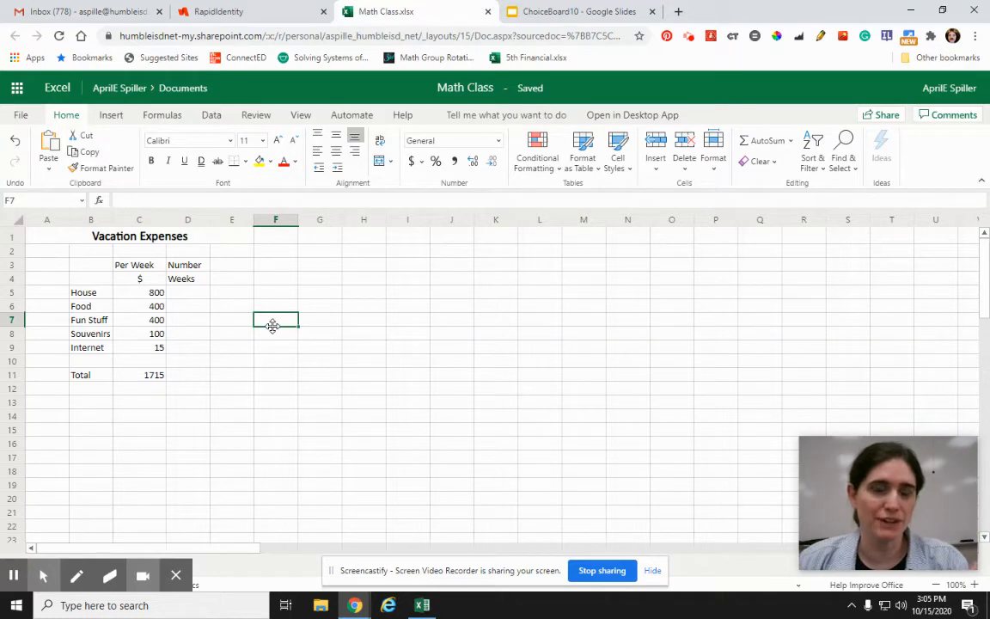
Step: Enter 2 as the number of weeks for every expense category in D5:D9
left_click(183, 293)
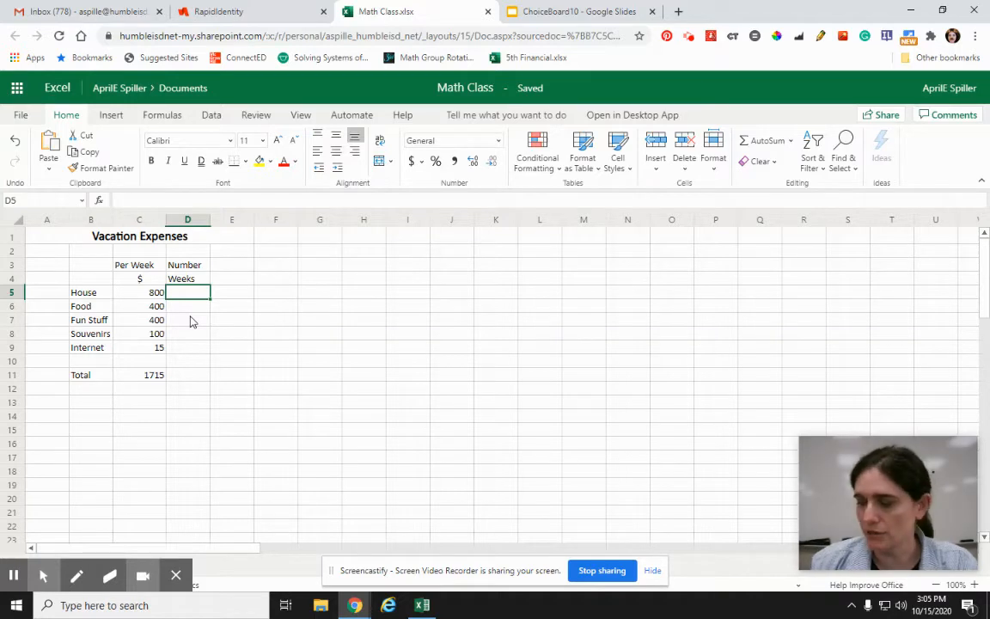
type("2")
key("Return")
type("2")
key("Return")
type("2")
key("Return")
type("2")
key("Return")
type("2")
key("Return")
type("2")
key("Escape")
left_click(287, 454)
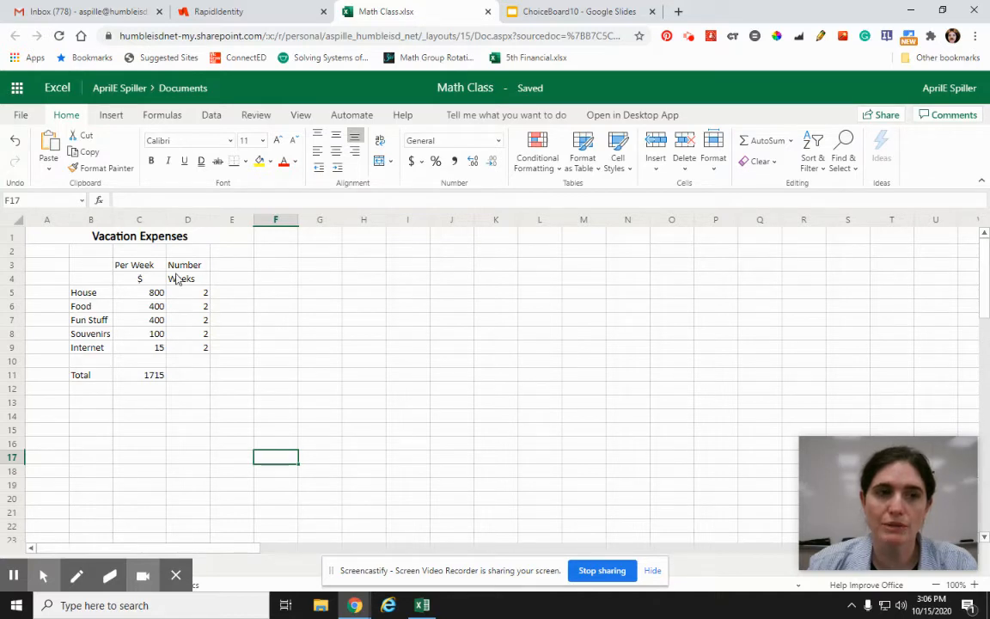
Step: Add the column header Total in E3 and calculate the House total in E5 with =C5*D5
left_click(242, 271)
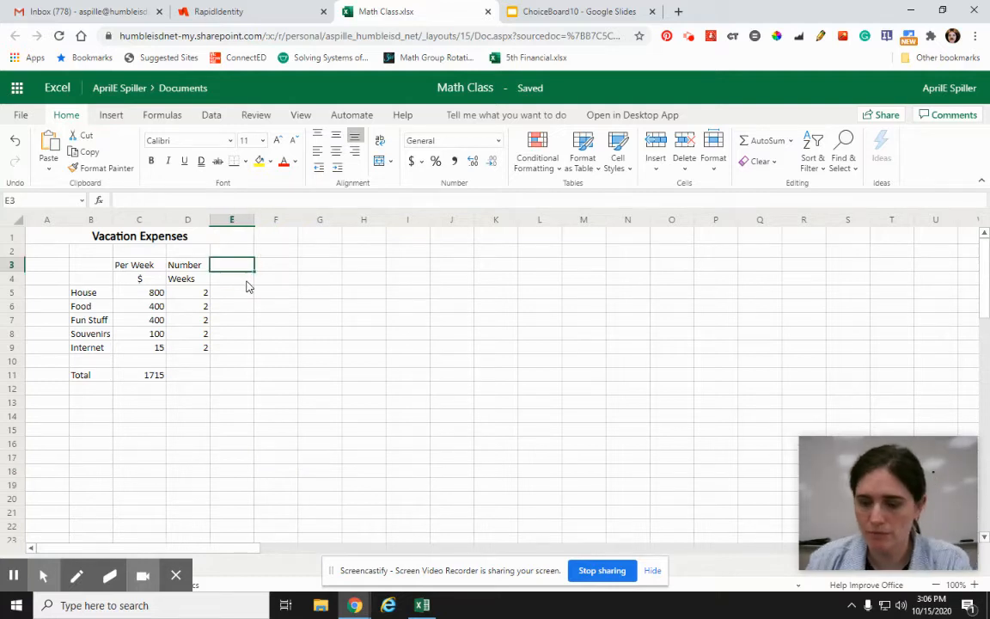
type("Total")
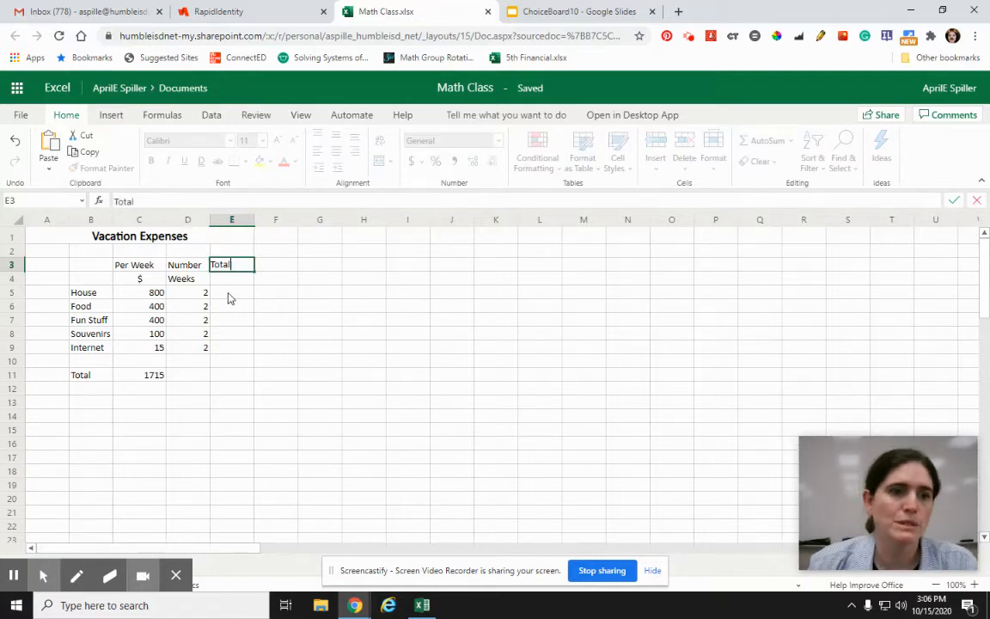
left_click(229, 293)
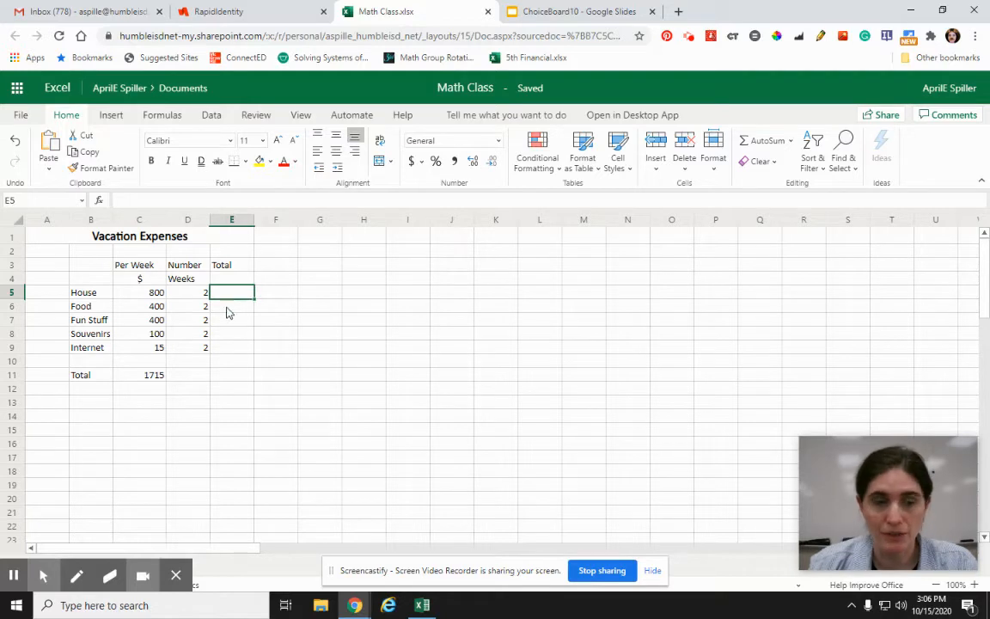
type("=")
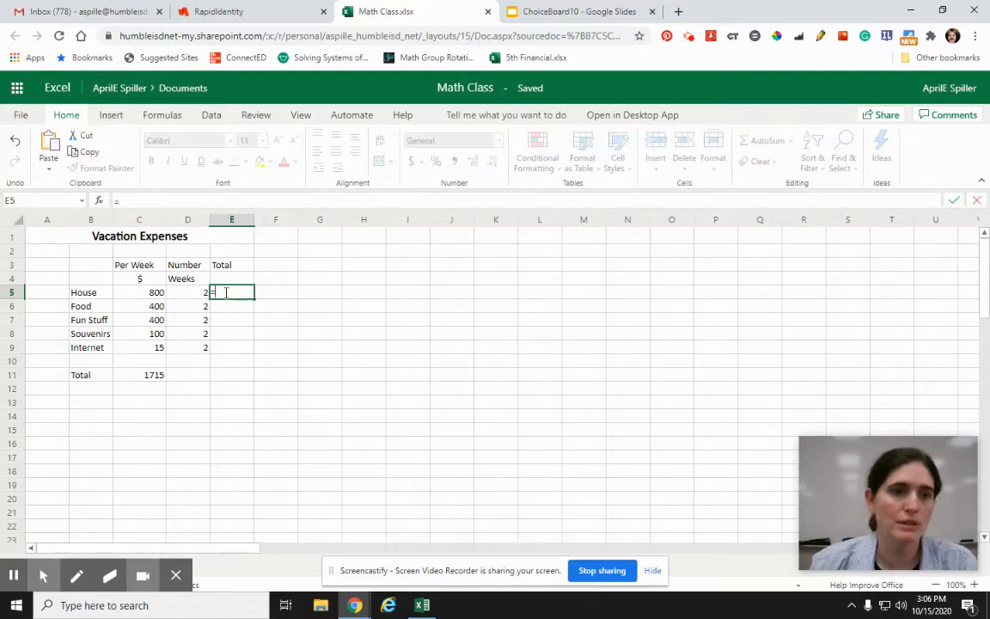
left_click(142, 294)
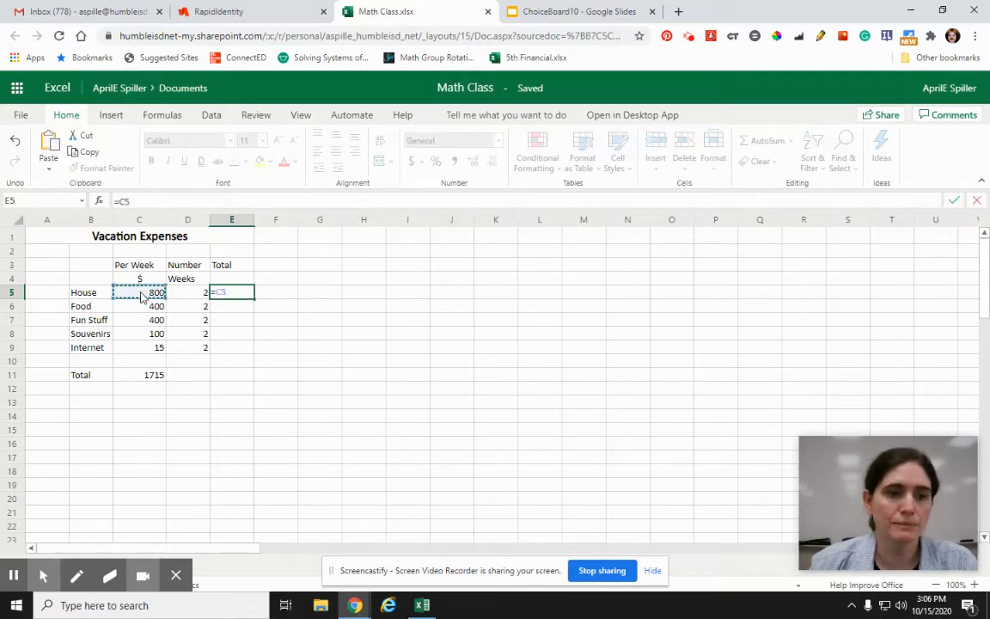
type("*")
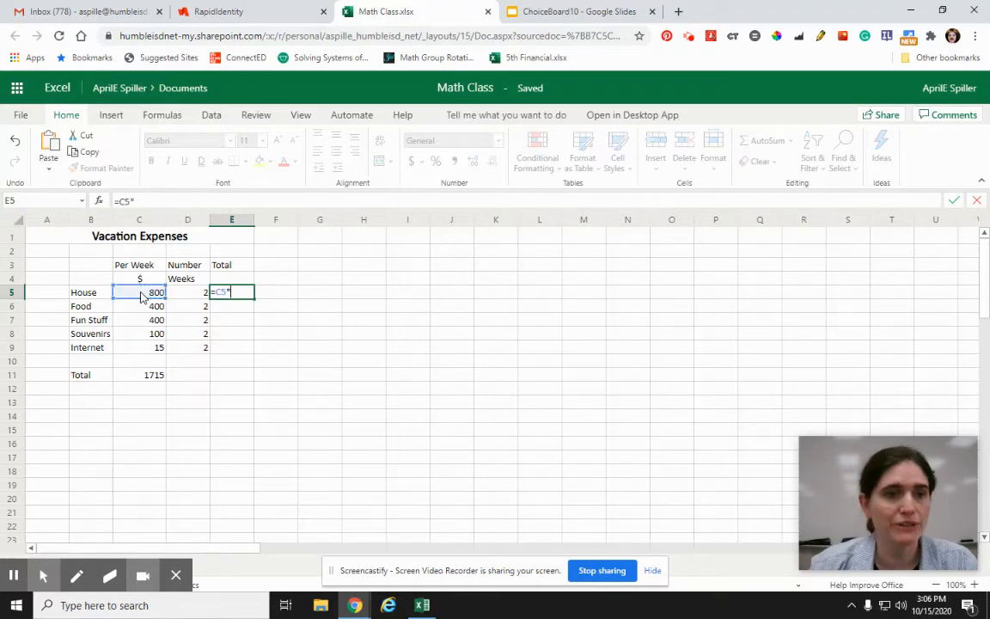
left_click(184, 298)
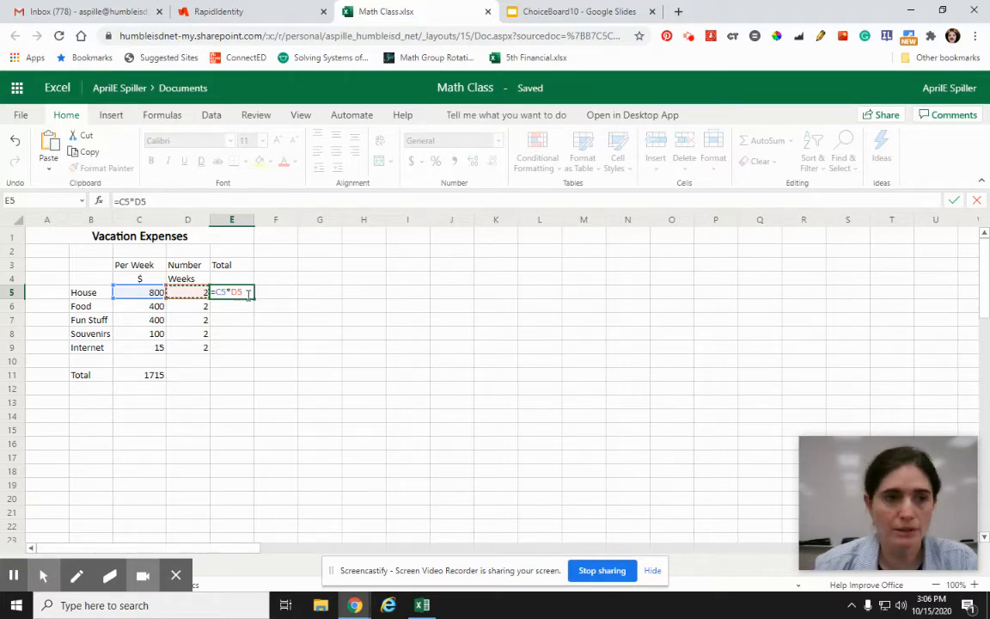
key("Return")
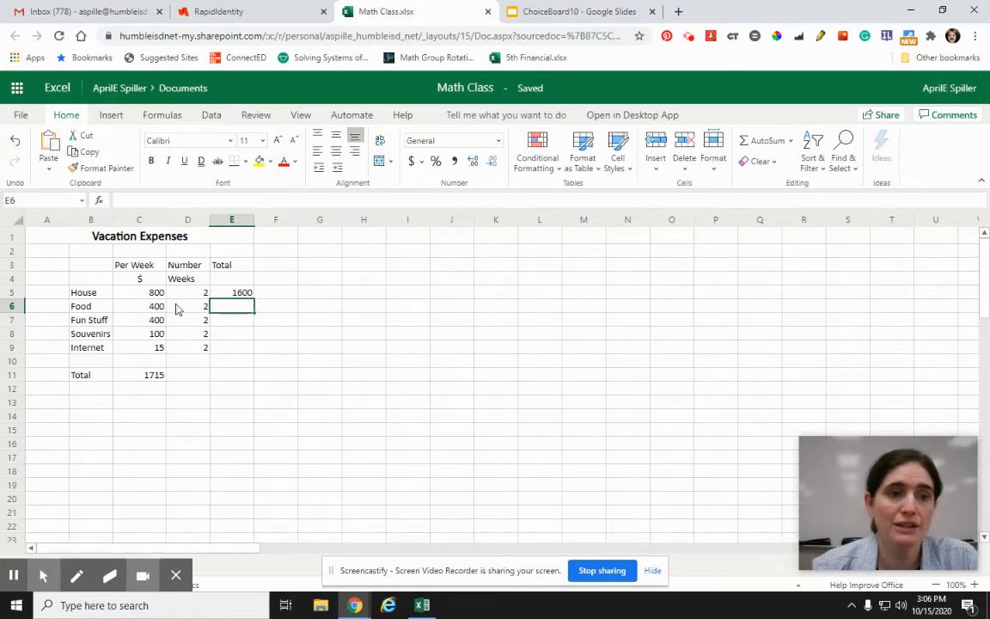
Step: Fill the House total formula from E5 down to E9 for the remaining expense categories
left_click(235, 294)
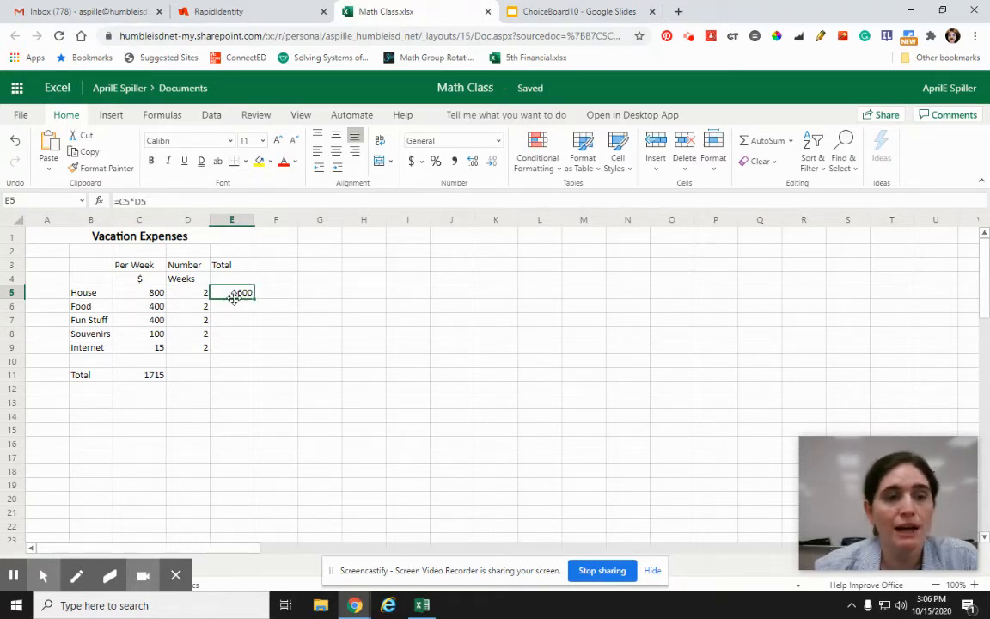
left_click(234, 307)
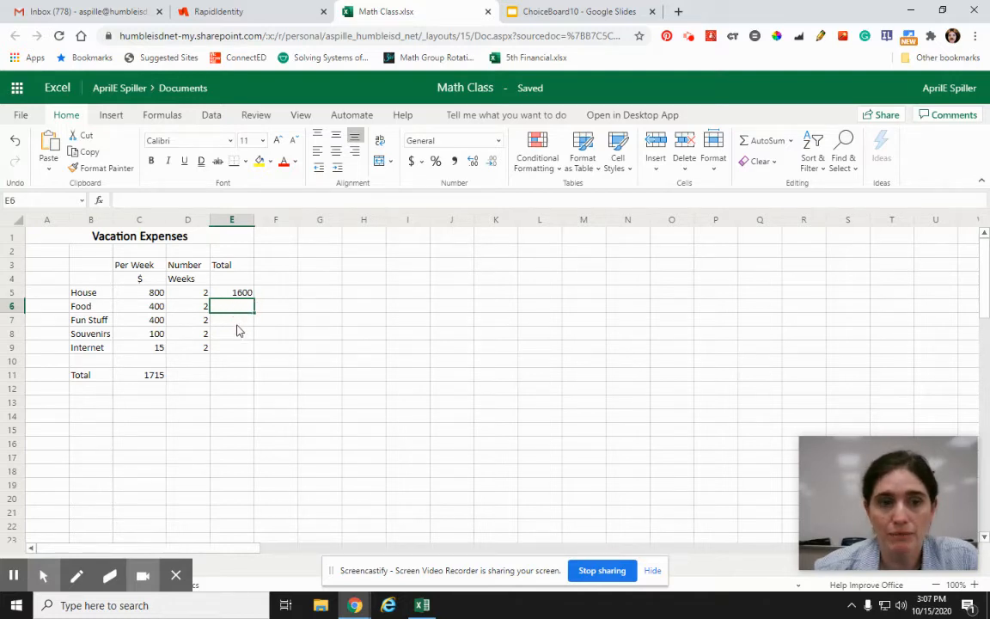
left_click(228, 294)
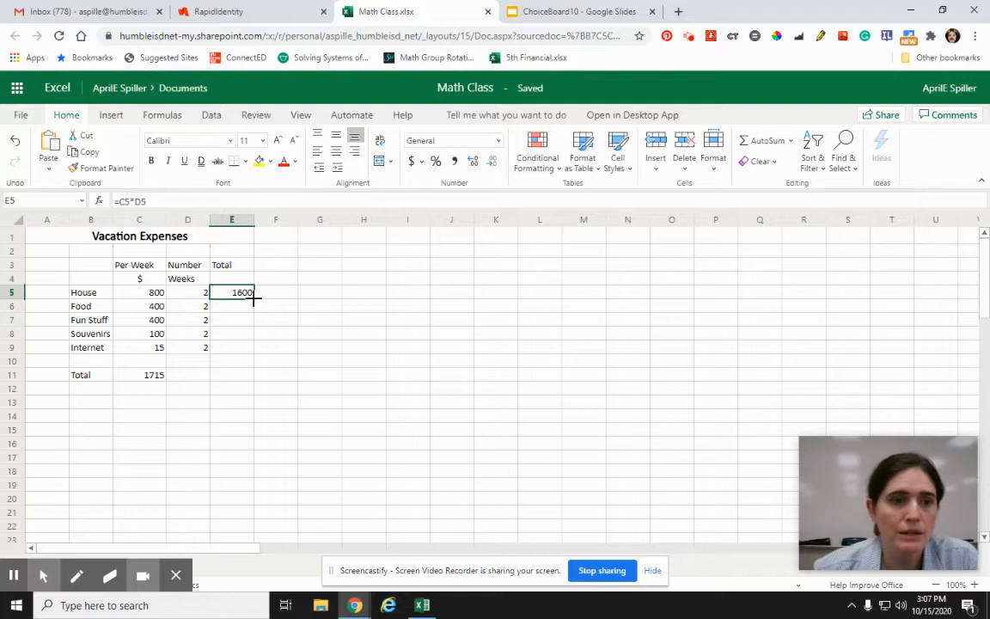
left_click(254, 298)
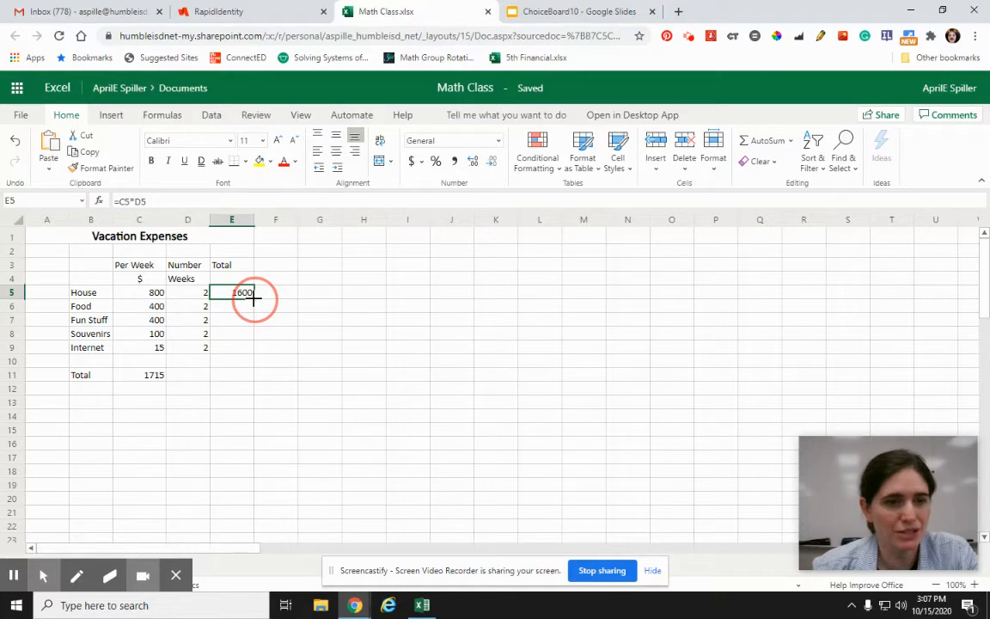
left_click_drag(253, 299, 253, 346)
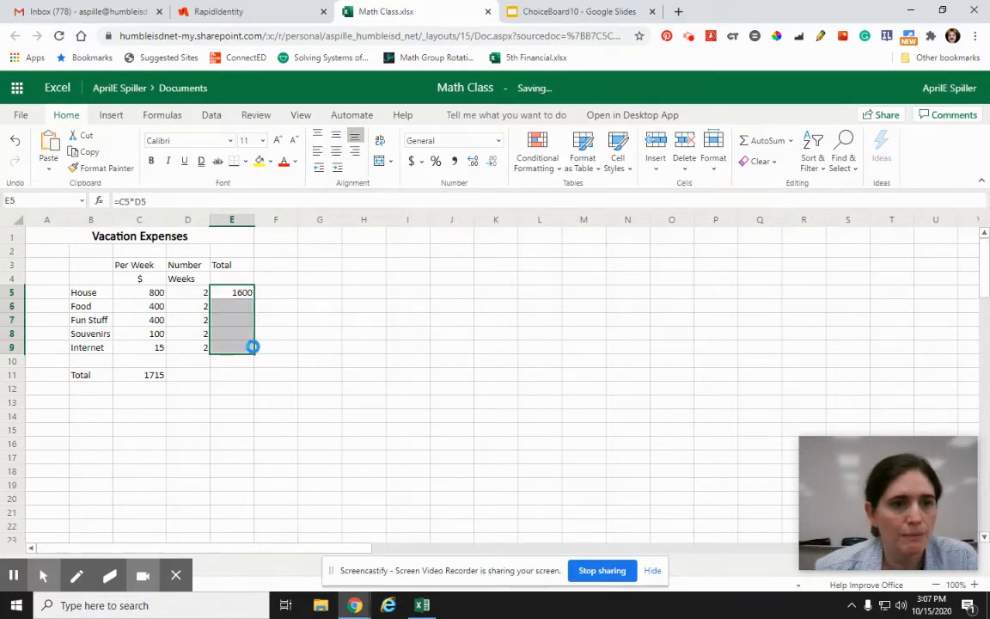
Step: Examine the filled total formulas in E5 and E6 and the weekly sum formula in C11
left_click(217, 311)
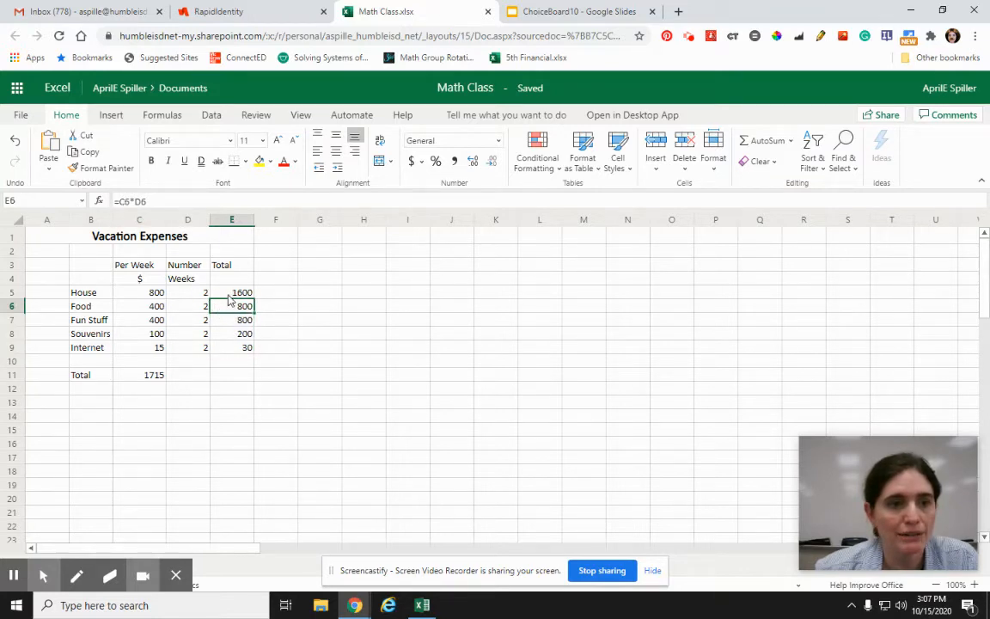
left_click(217, 297)
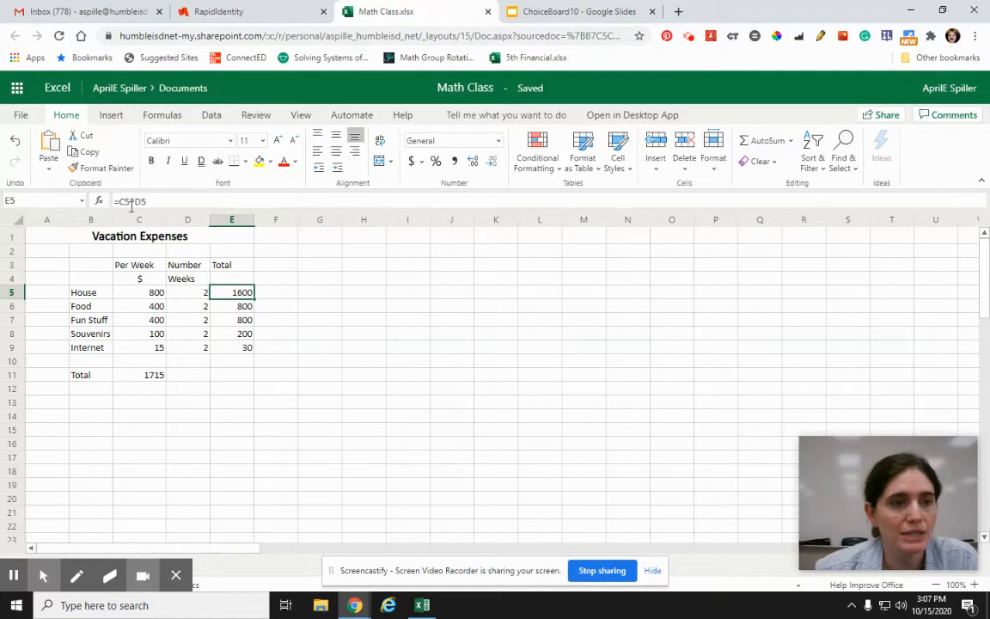
left_click(219, 309)
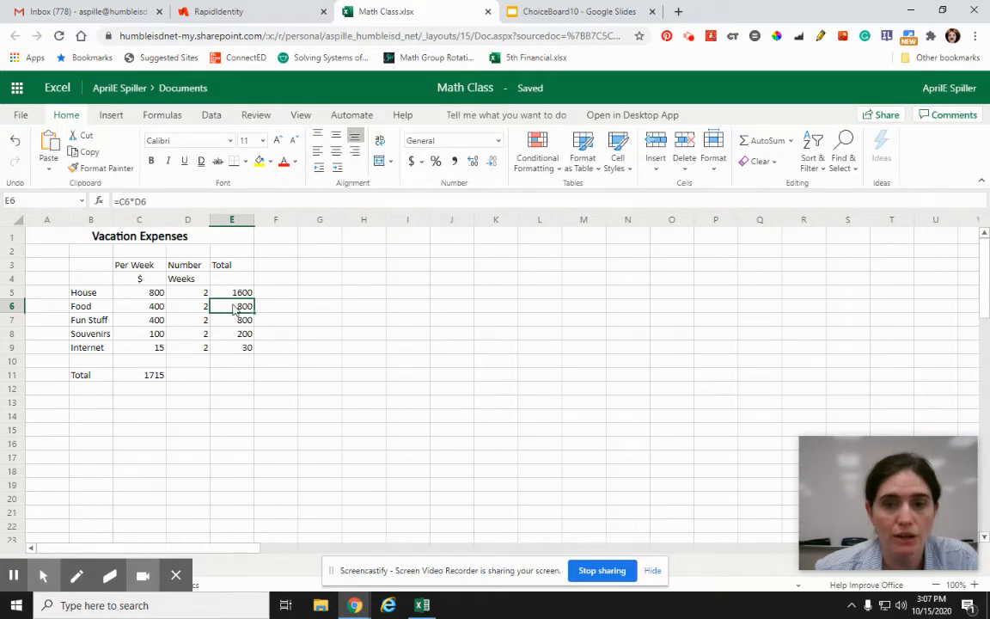
left_click(229, 378)
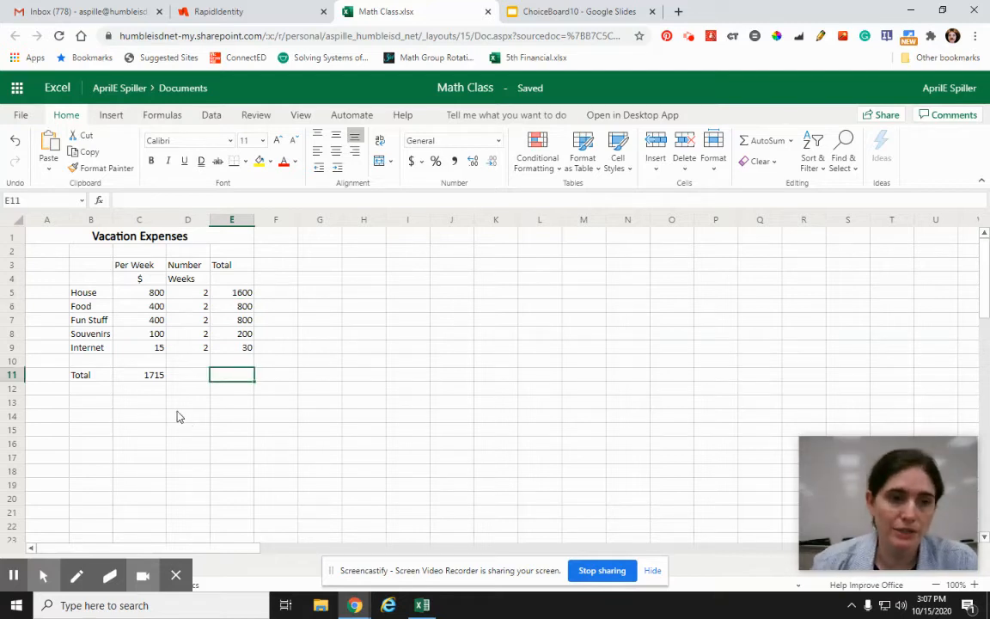
left_click(153, 379)
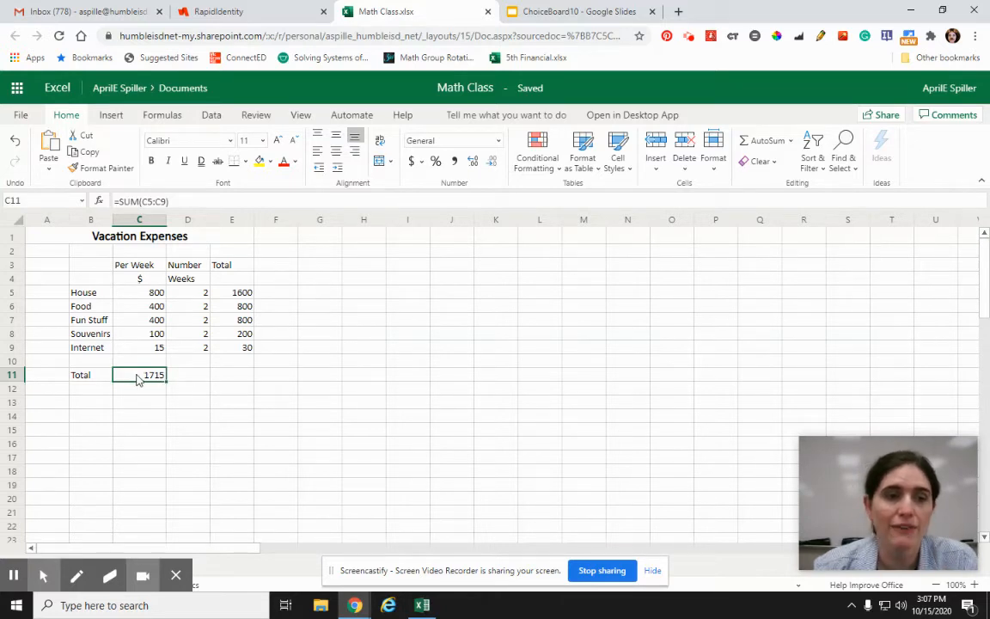
left_click(626, 443)
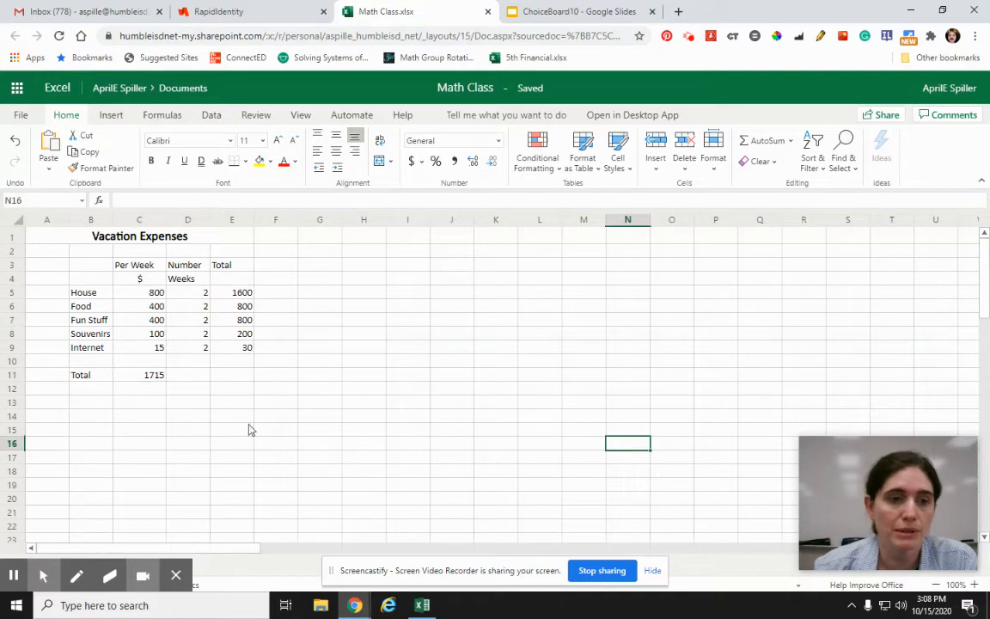
Step: Copy the sum formula from C11 into E11 to add up the Total column, and compare the two formulas
left_click(136, 379)
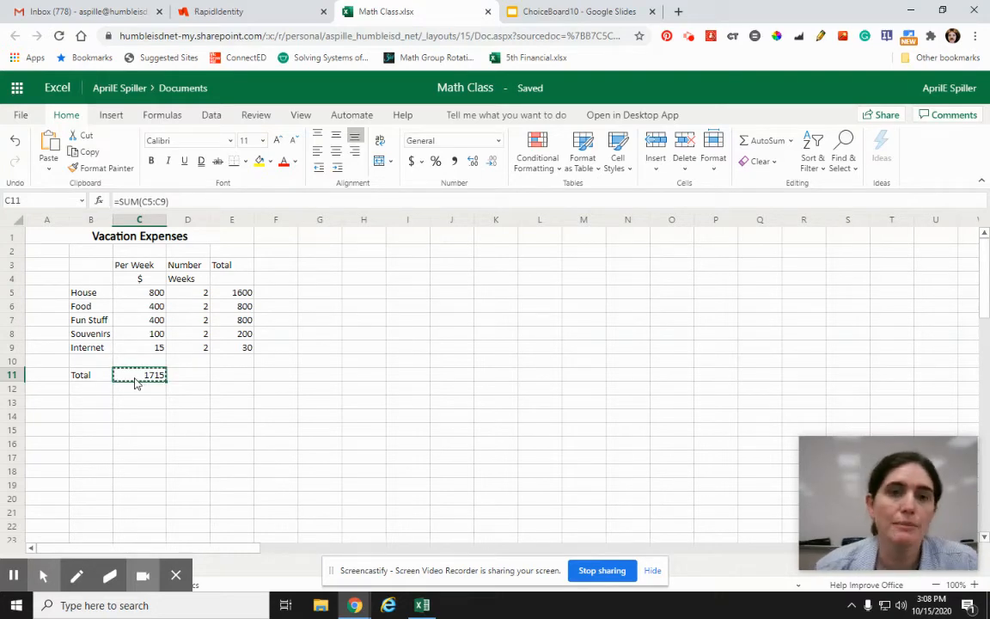
key("ctrl+c")
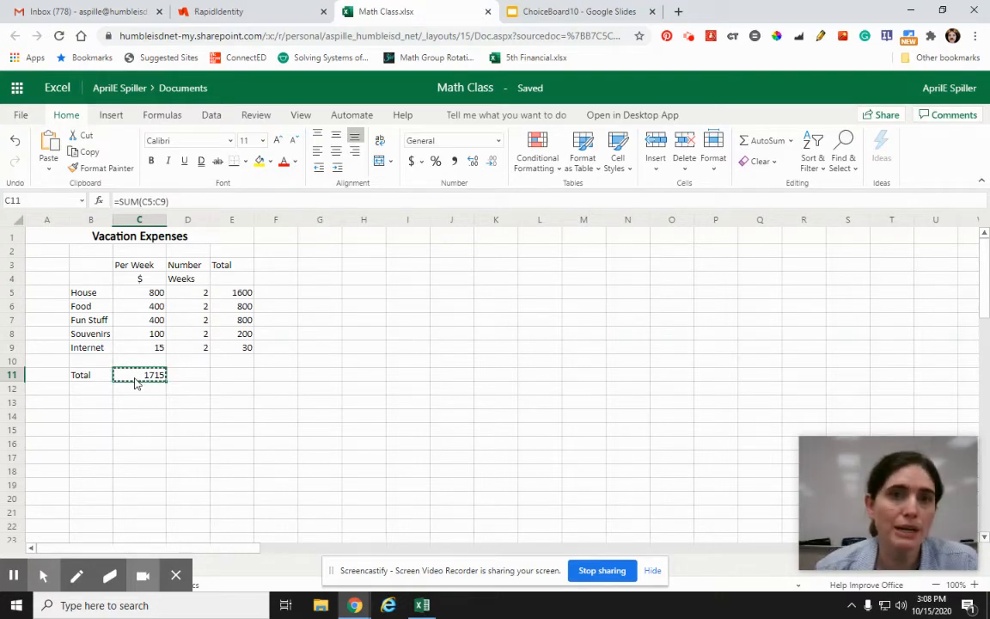
left_click(232, 377)
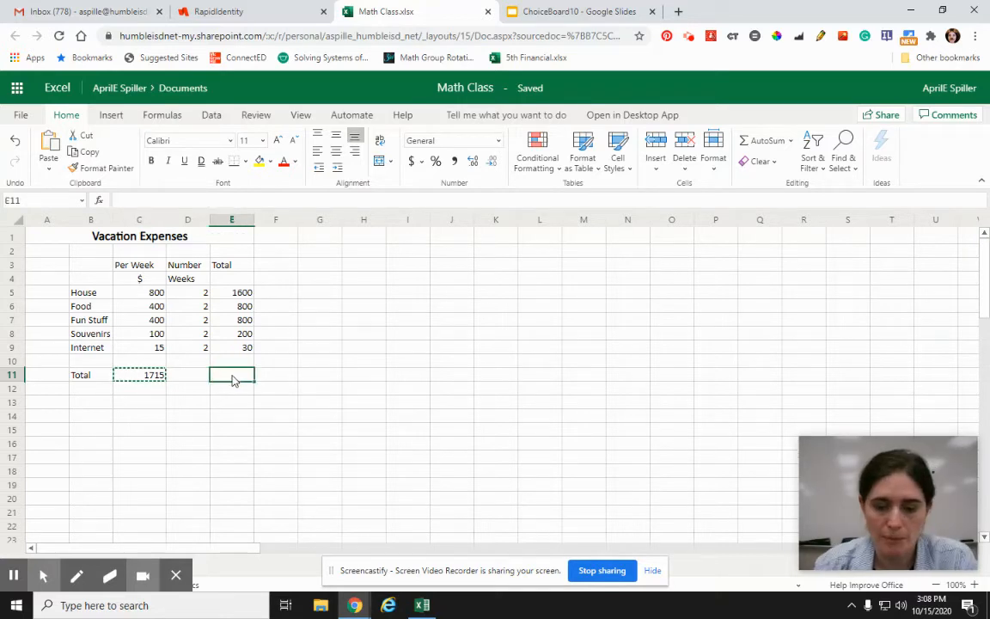
key("ctrl+v")
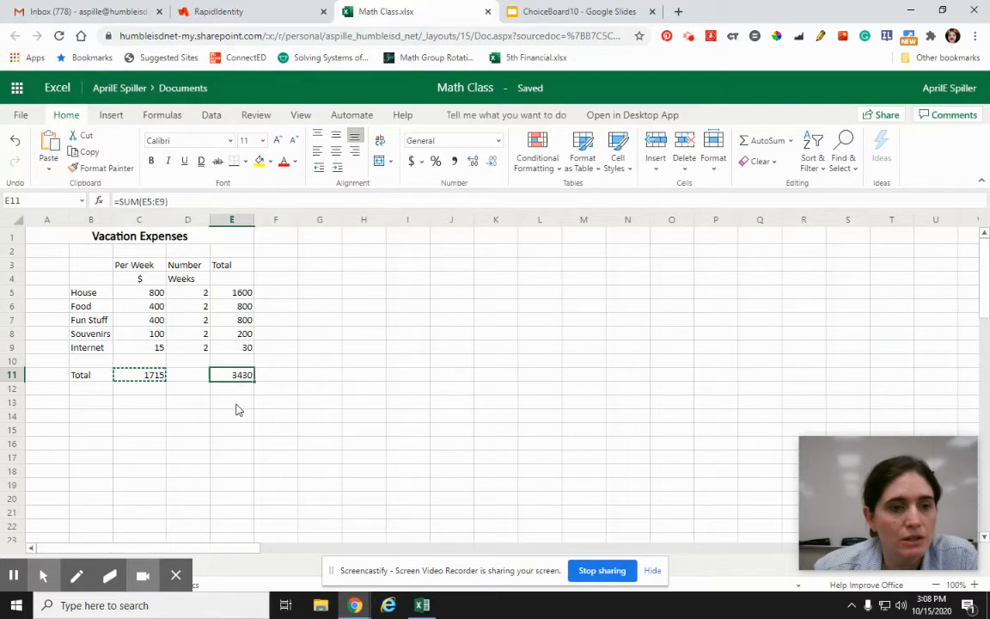
left_click(246, 403)
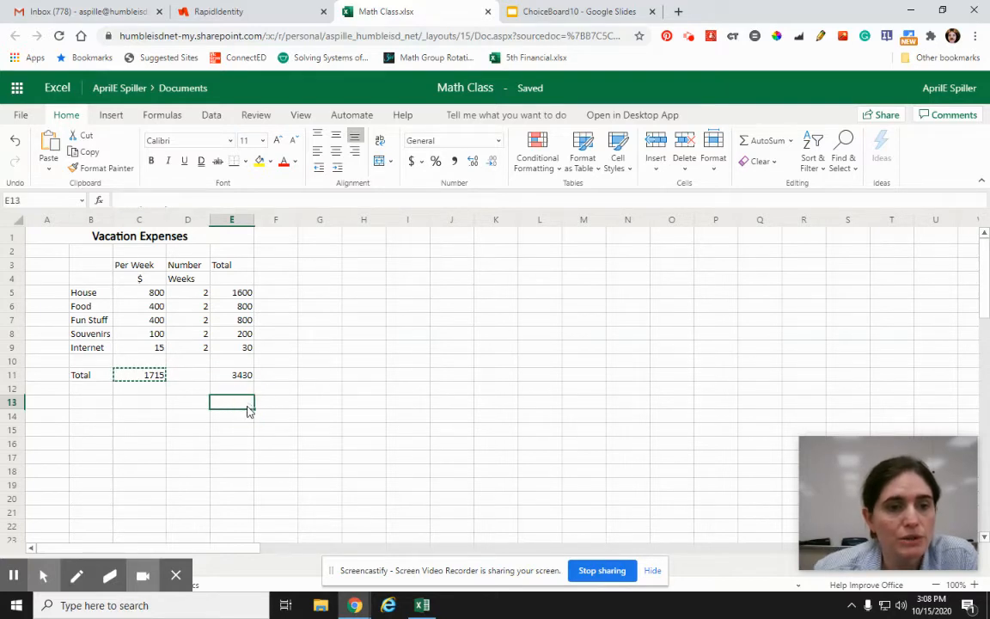
left_click(147, 383)
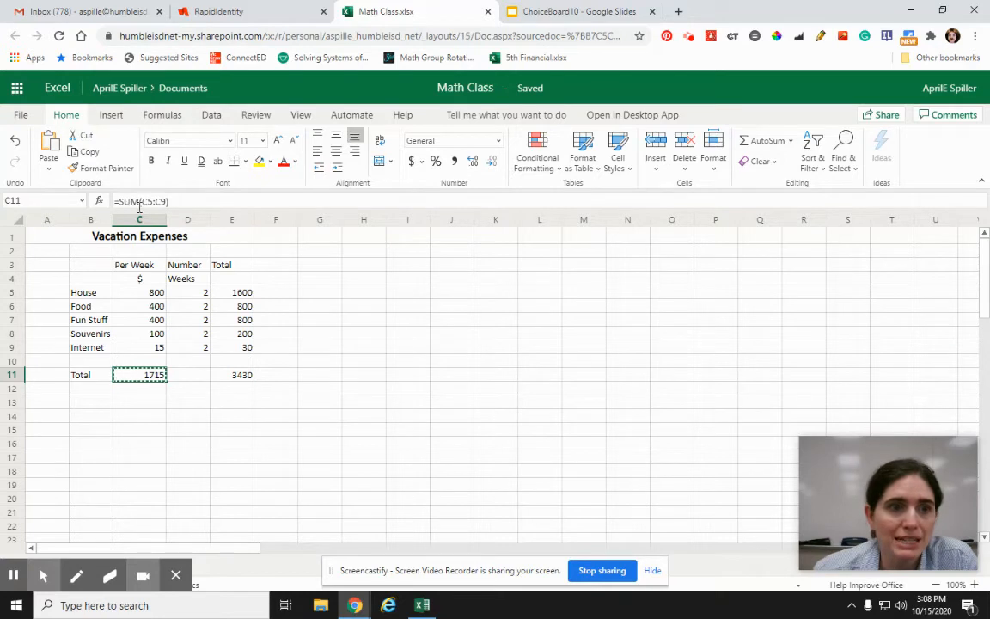
left_click(229, 376)
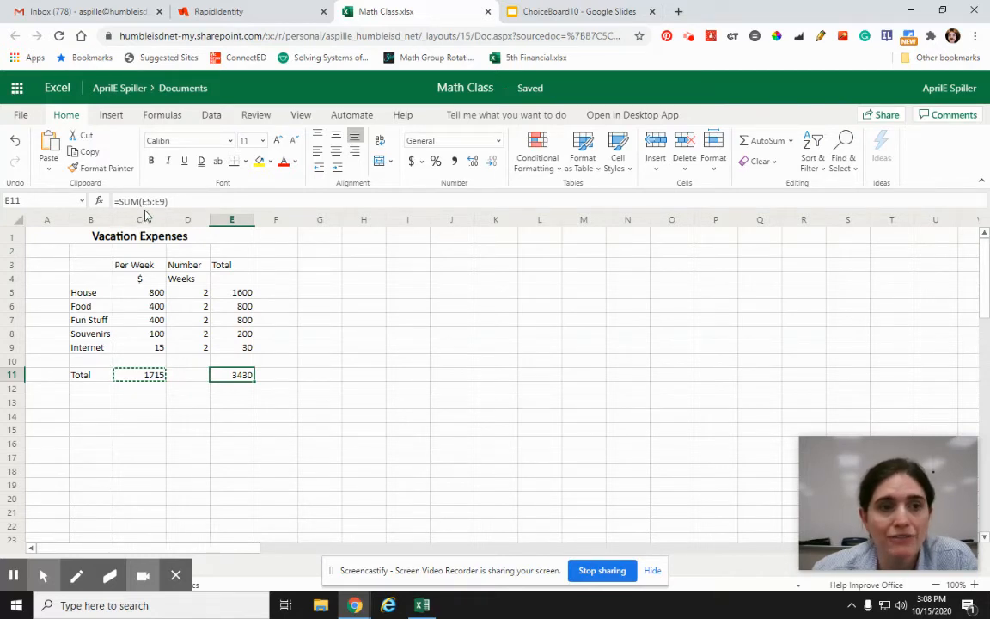
left_click(230, 441)
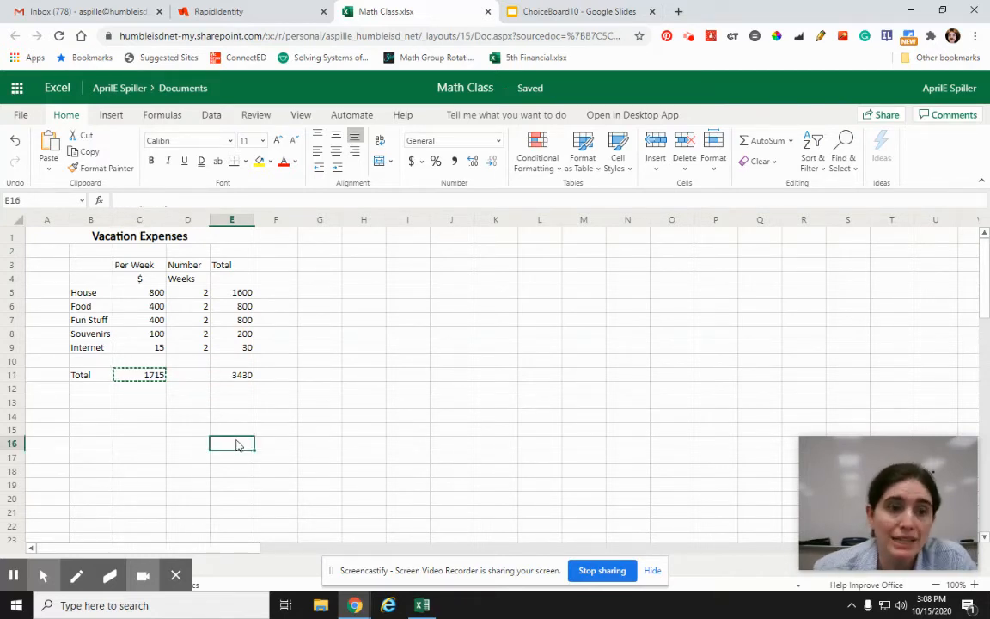
Step: Set the number of weeks to 3 for every expense category in D5:D9
left_click(187, 296)
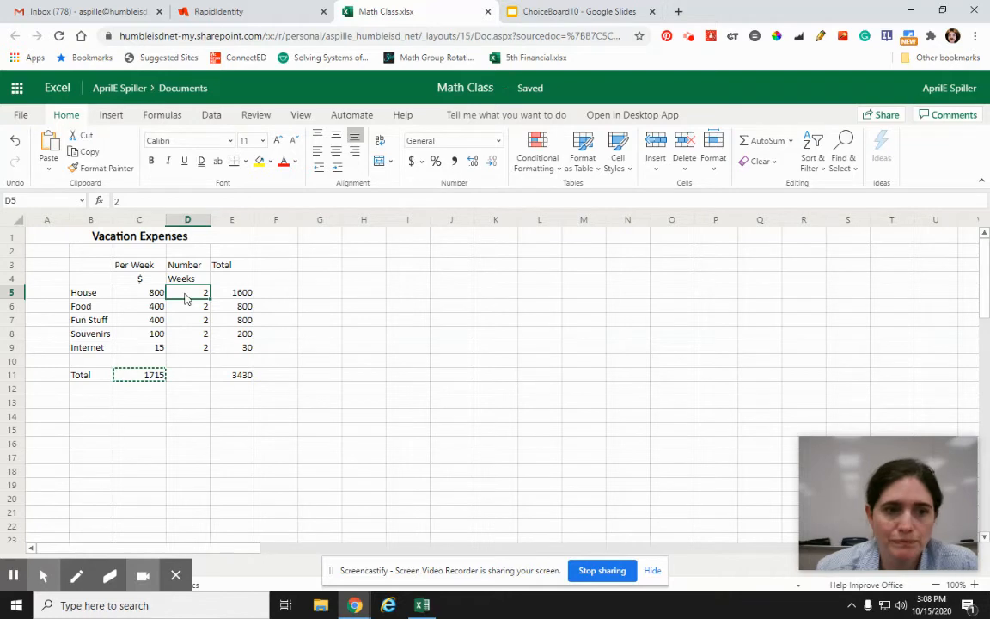
type("3")
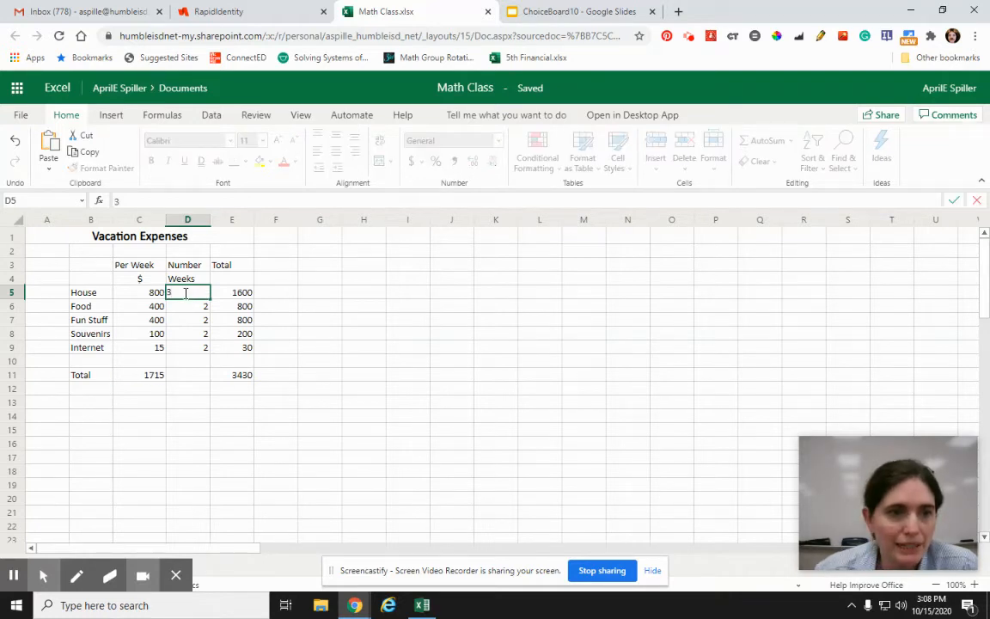
key("Return")
type("3")
key("Return")
type("3")
key("Return")
type("3")
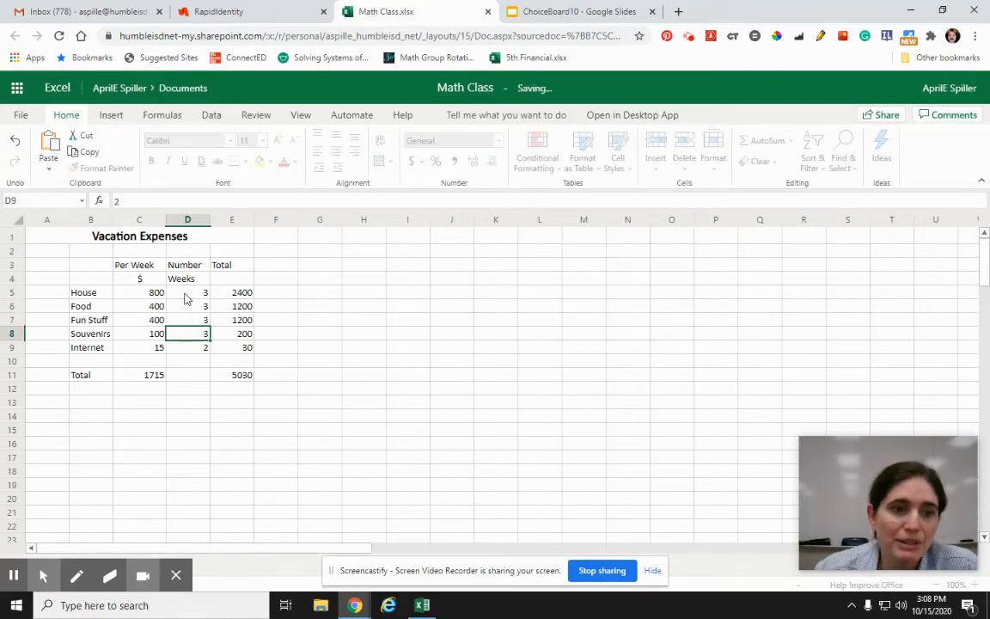
key("Return")
type("3")
key("Return")
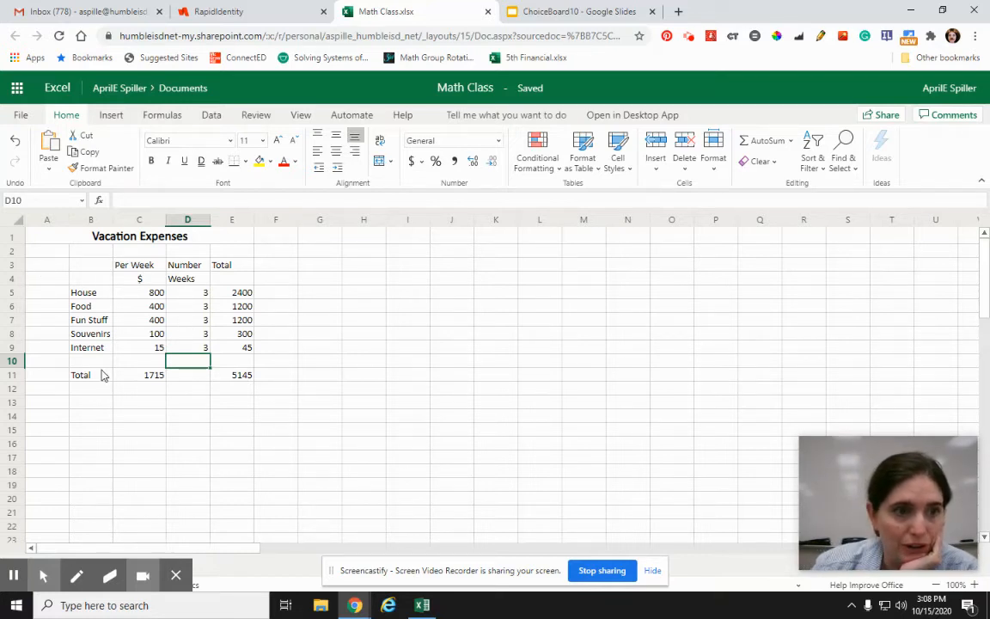
Step: Shade the weekly cost cells C5:C9 with a light green fill
left_click(76, 407)
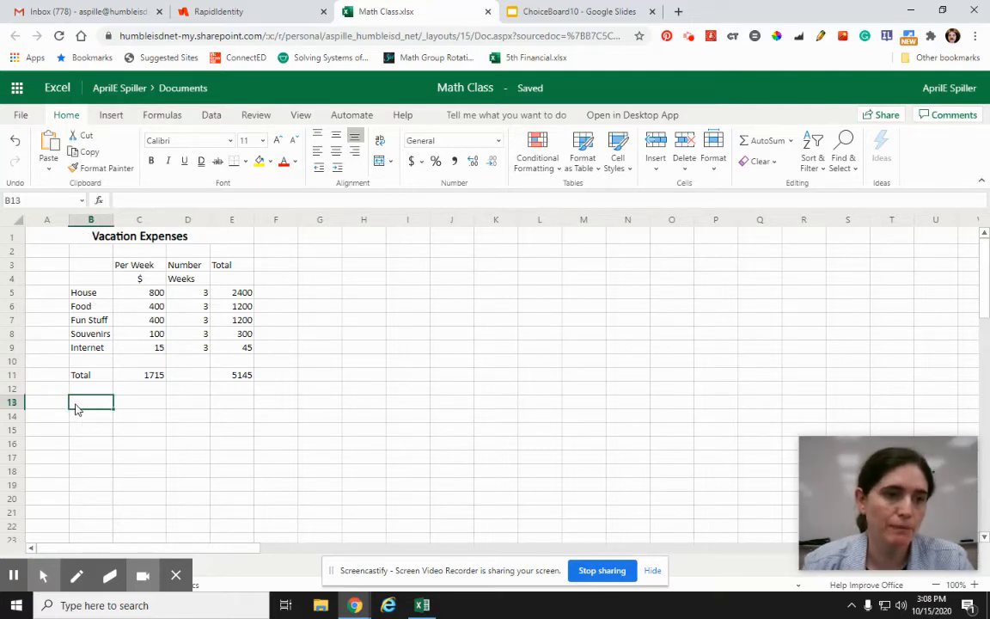
left_click(82, 418)
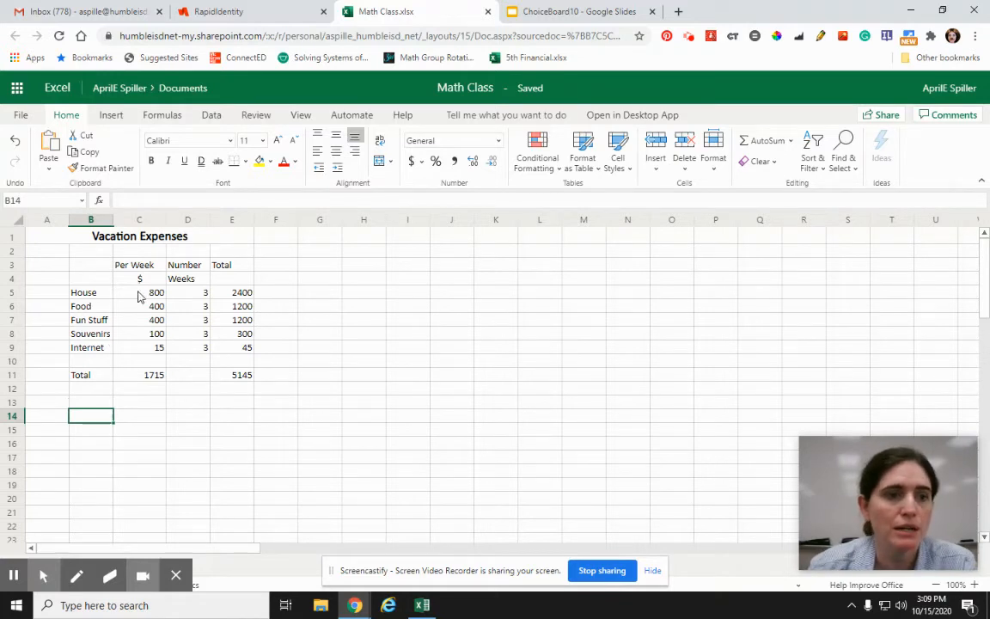
left_click_drag(139, 294, 140, 347)
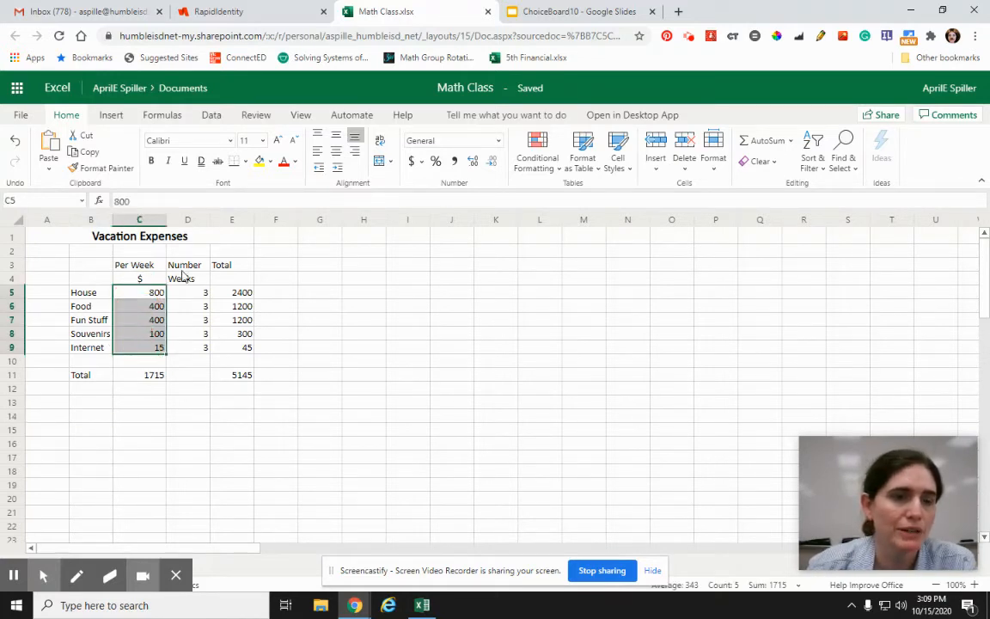
left_click(269, 162)
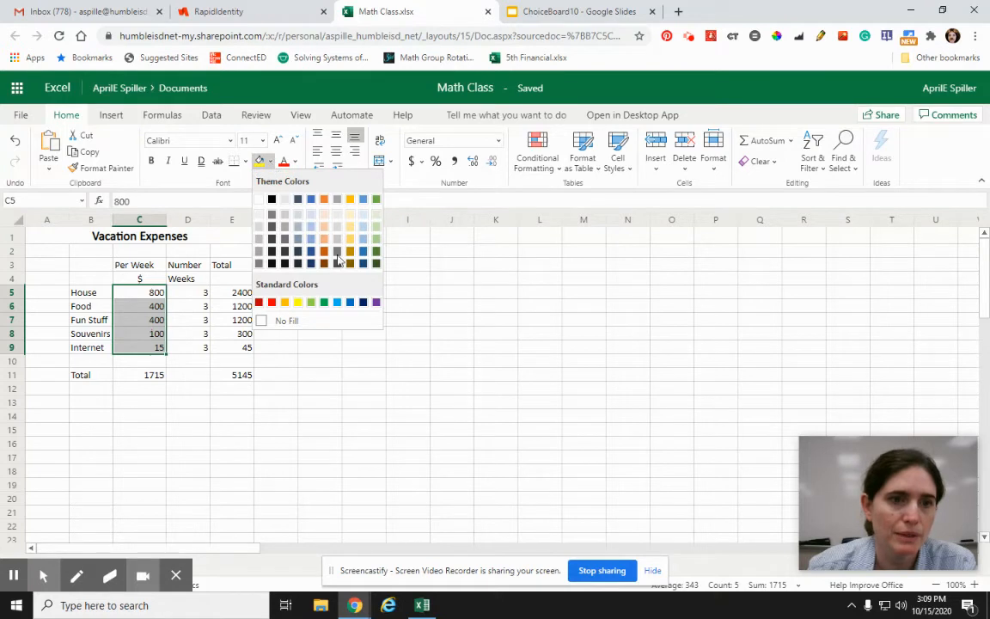
left_click(376, 229)
left_click(284, 444)
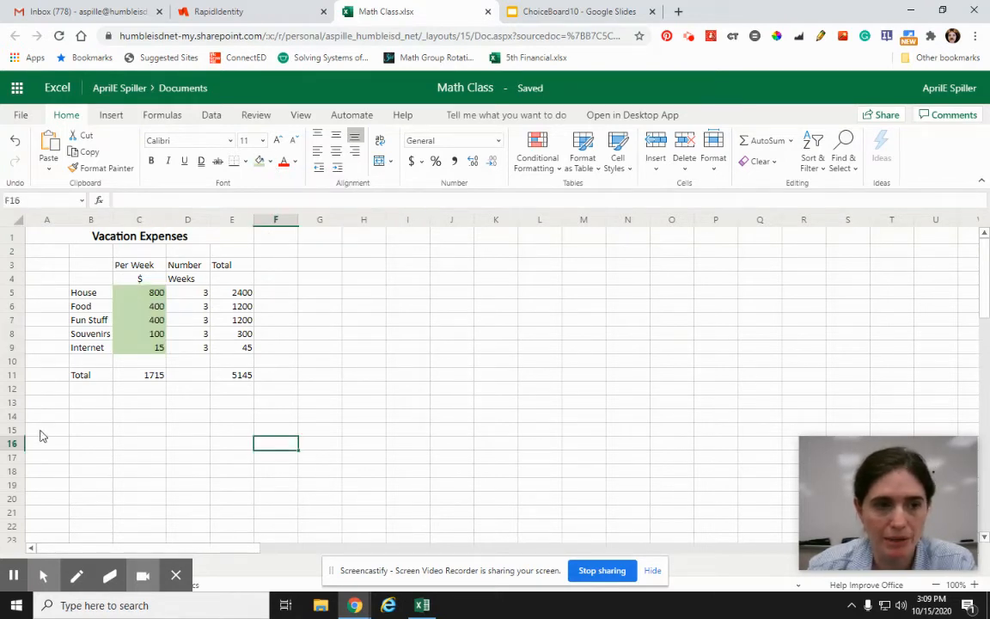
Step: Add the label # Weeks in B14 and enter 4 beside it in C14
left_click(91, 416)
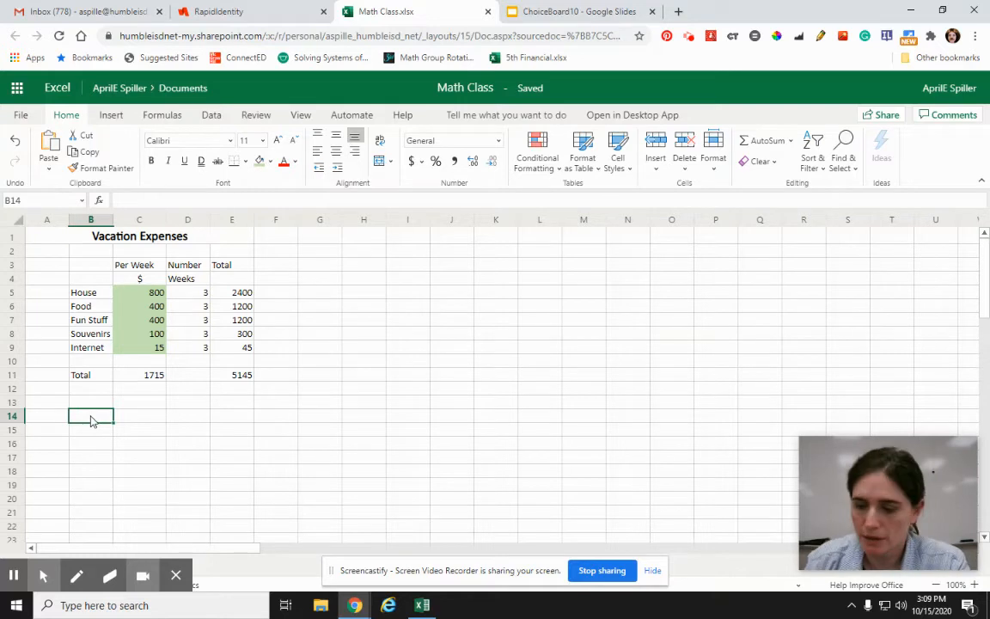
type("Numb")
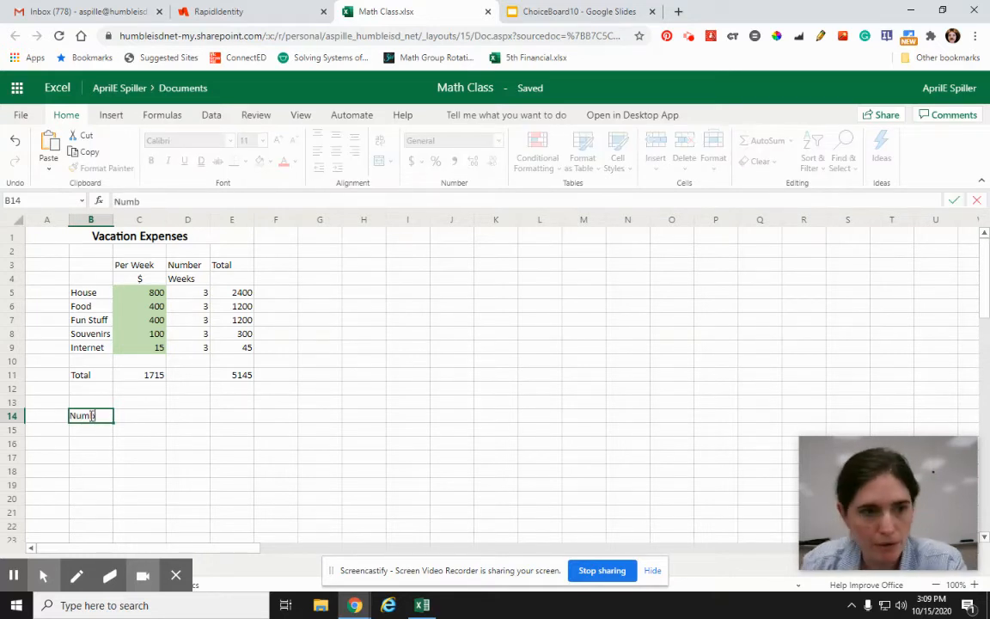
key("BackSpace")
key("BackSpace")
key("BackSpace")
key("BackSpace")
type("# Weeks")
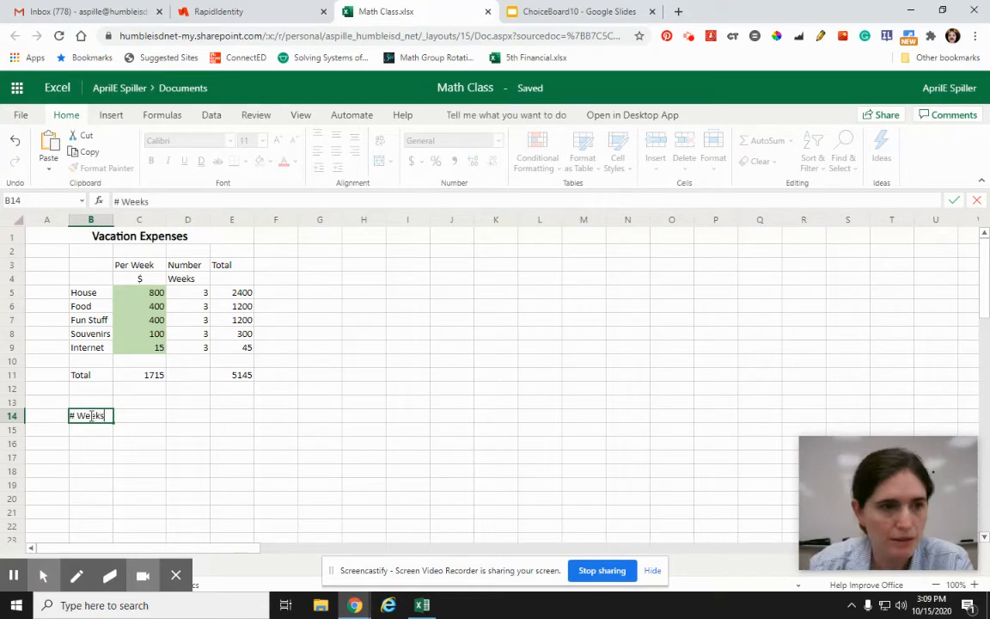
left_click(133, 421)
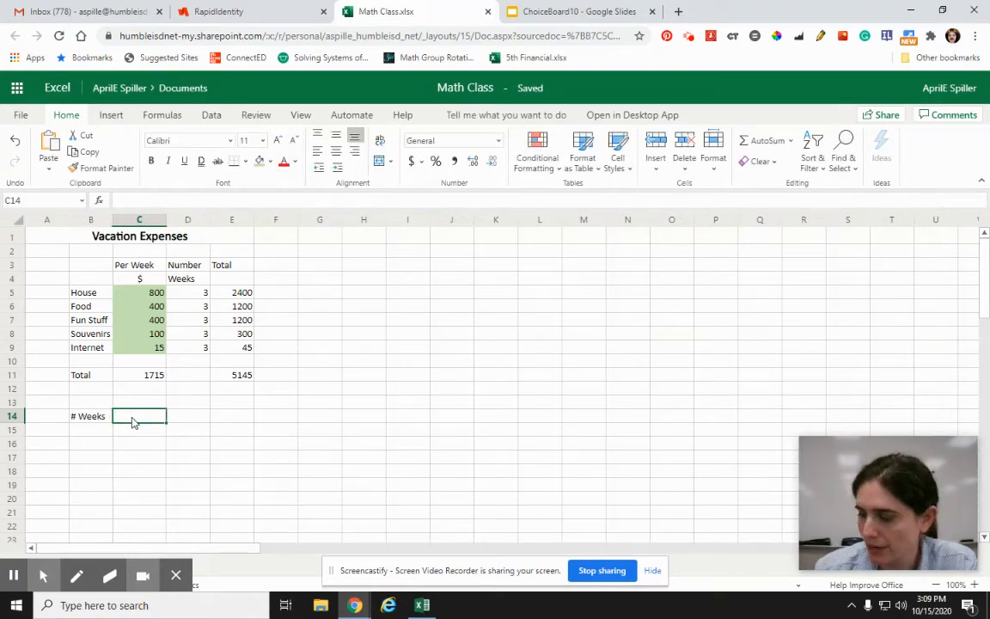
type("4")
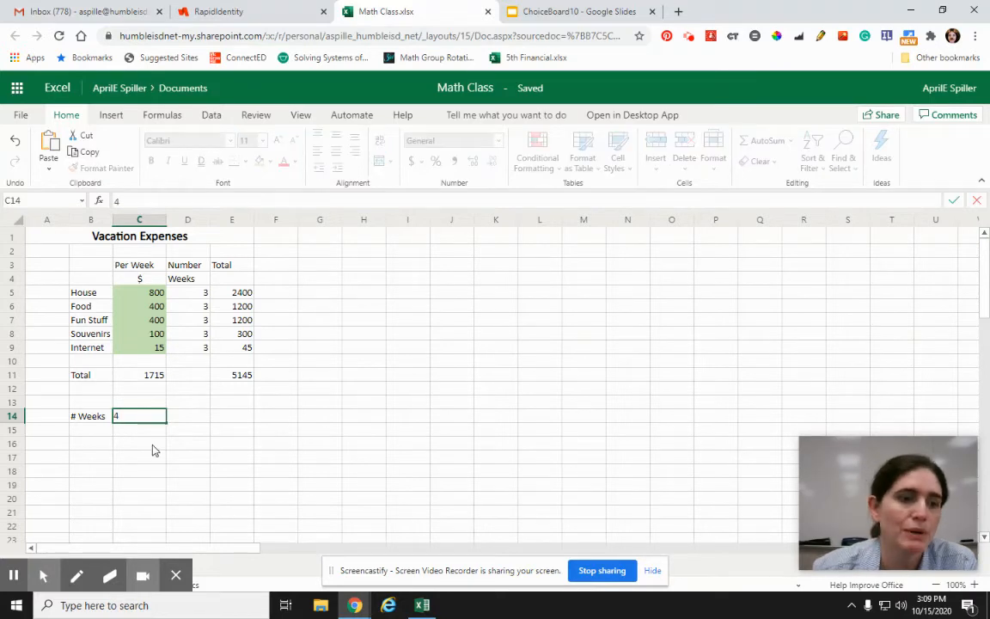
left_click(150, 445)
Step: Apply the same light green fill to the number-of-weeks cell C14
left_click(137, 413)
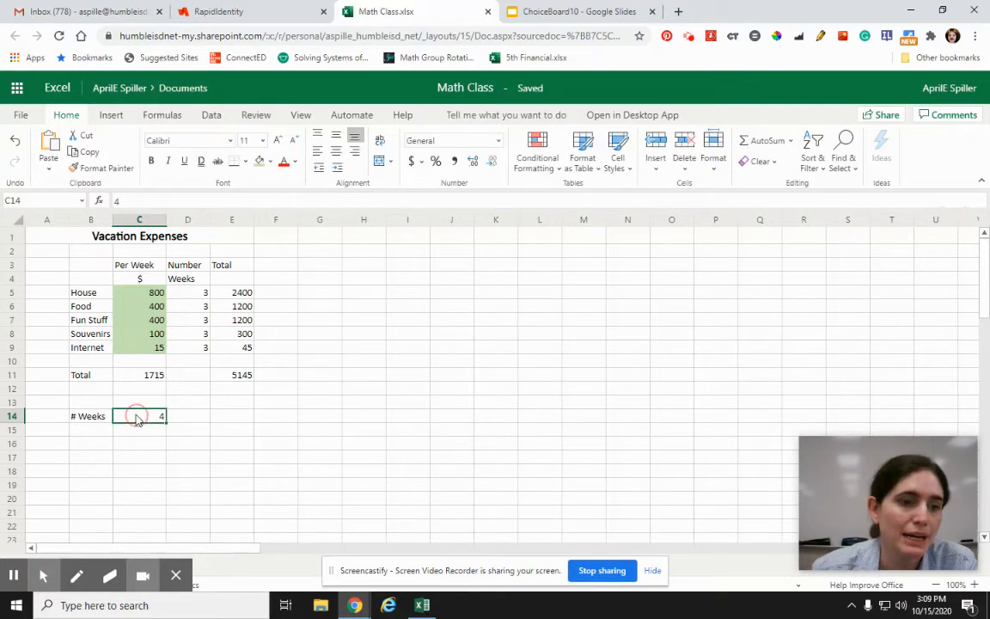
left_click(260, 162)
left_click(229, 454)
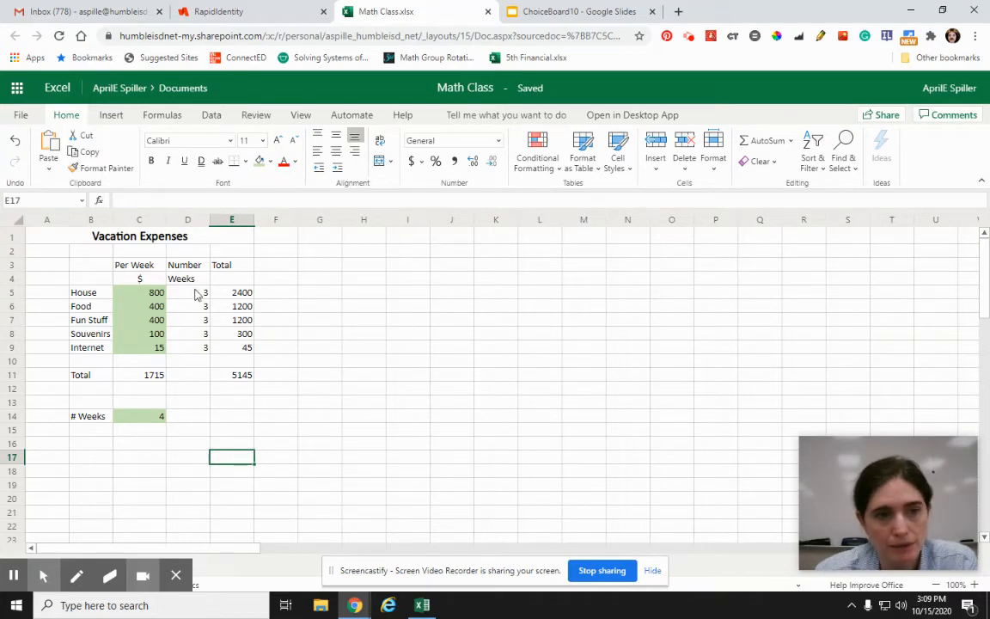
Step: Clear the number of weeks from every expense category in D5:D9
left_click_drag(190, 297, 187, 345)
key("Delete")
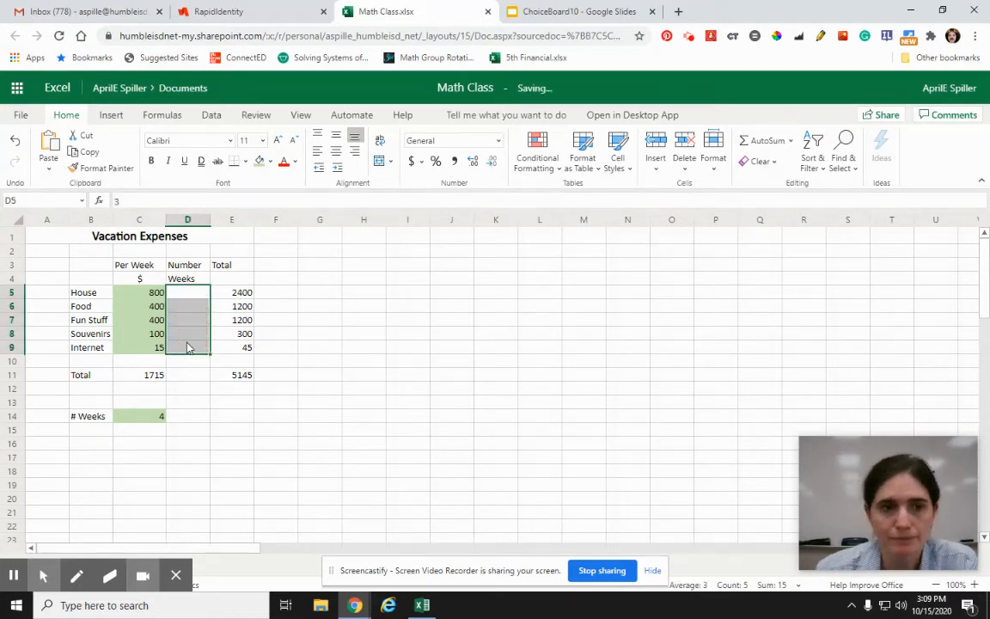
left_click(300, 403)
Step: Clear the total formulas of all expense categories from E5:E9
left_click(229, 296)
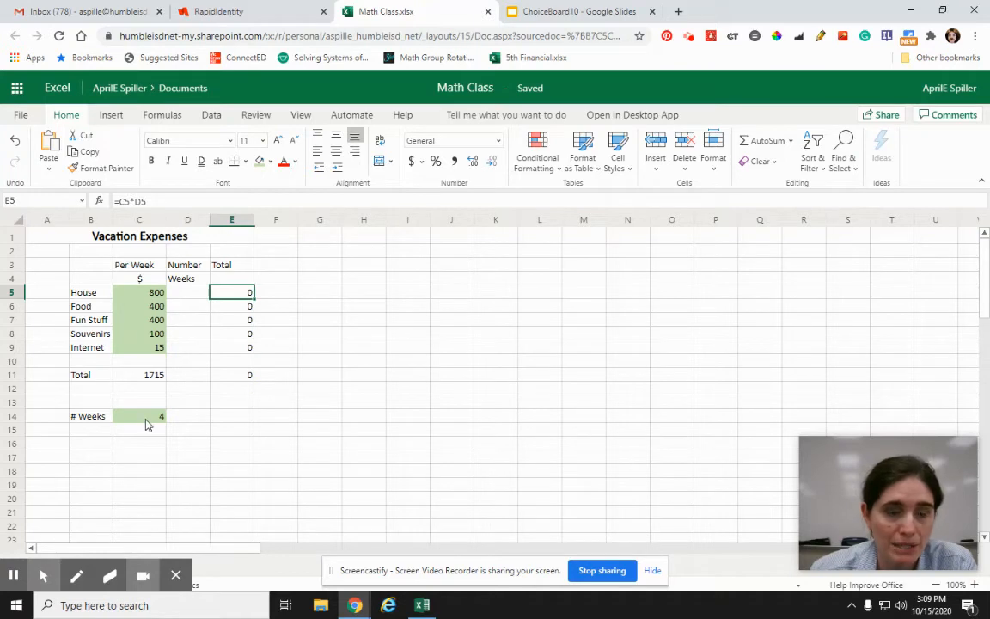
type("=")
left_click(223, 294)
type("c5*d5")
key("Return")
left_click_drag(236, 298, 232, 355)
key("Delete")
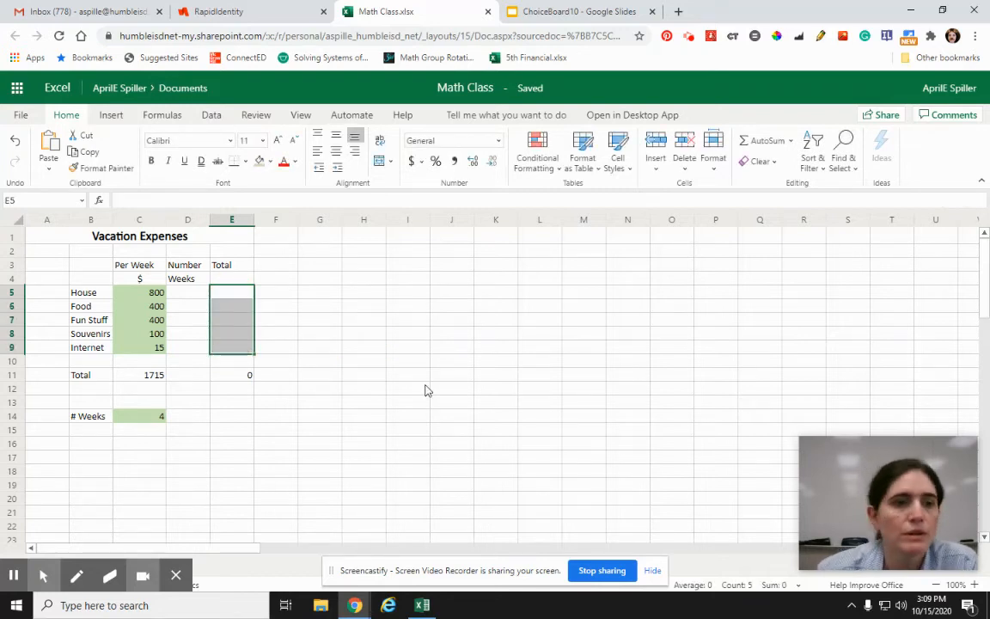
left_click(424, 391)
Step: Enter the House total in E5 as its weekly cost times the number-of-weeks cell, =C5*C14
left_click(238, 295)
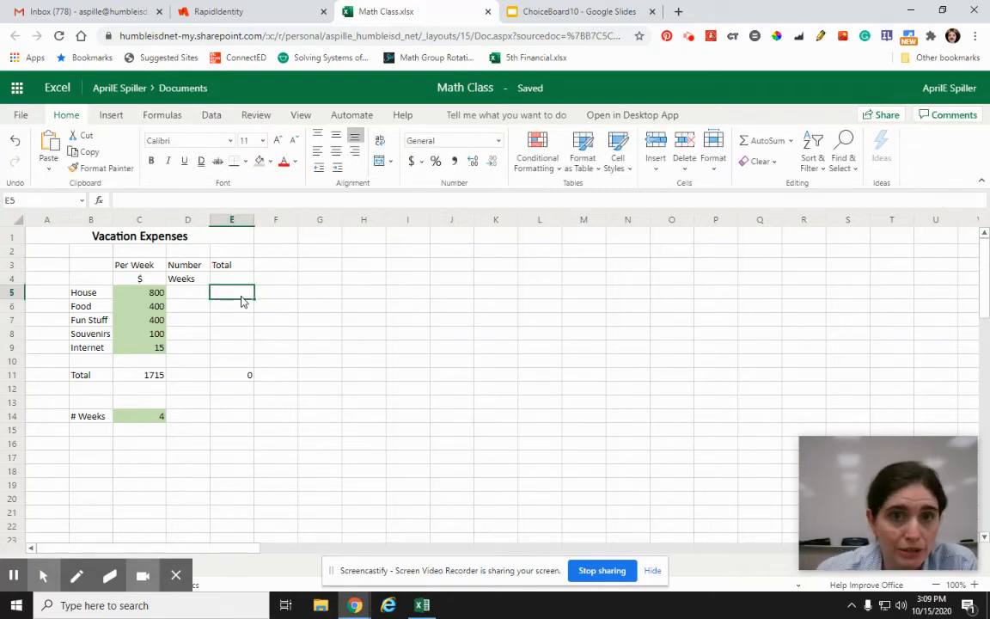
type("=")
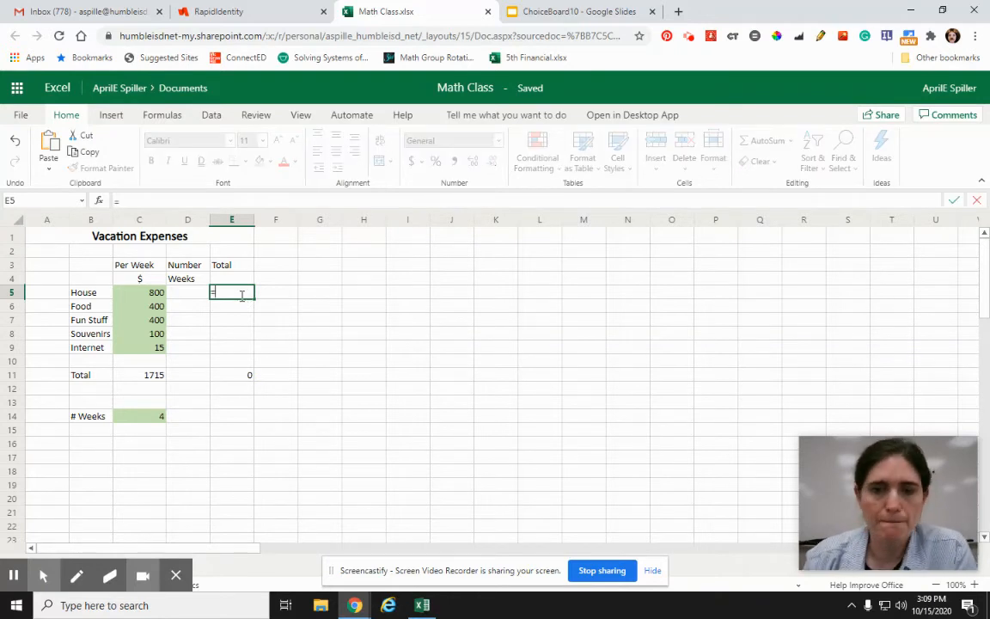
left_click(131, 294)
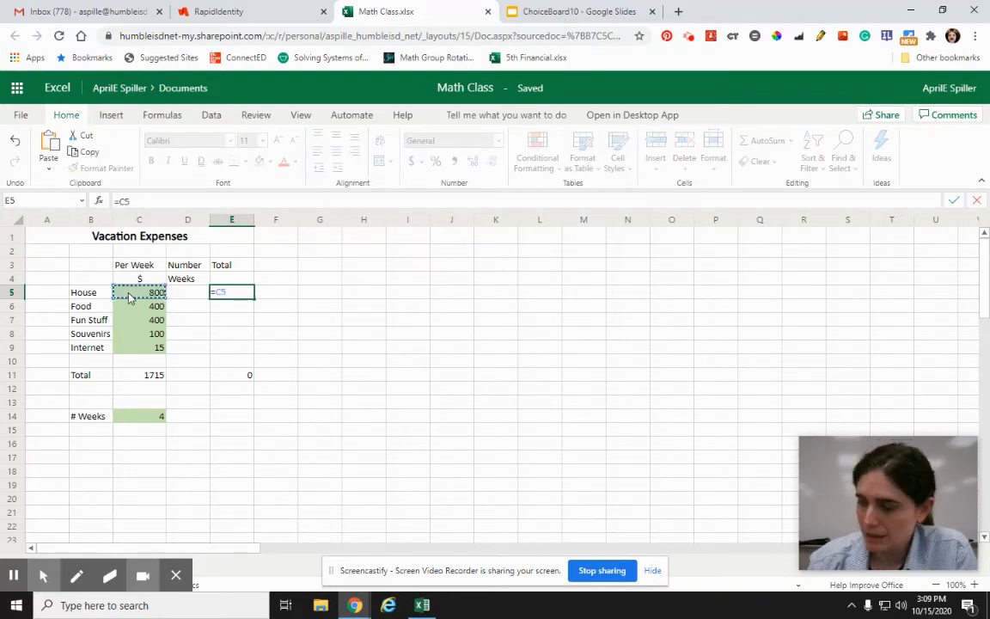
type("*")
left_click(144, 419)
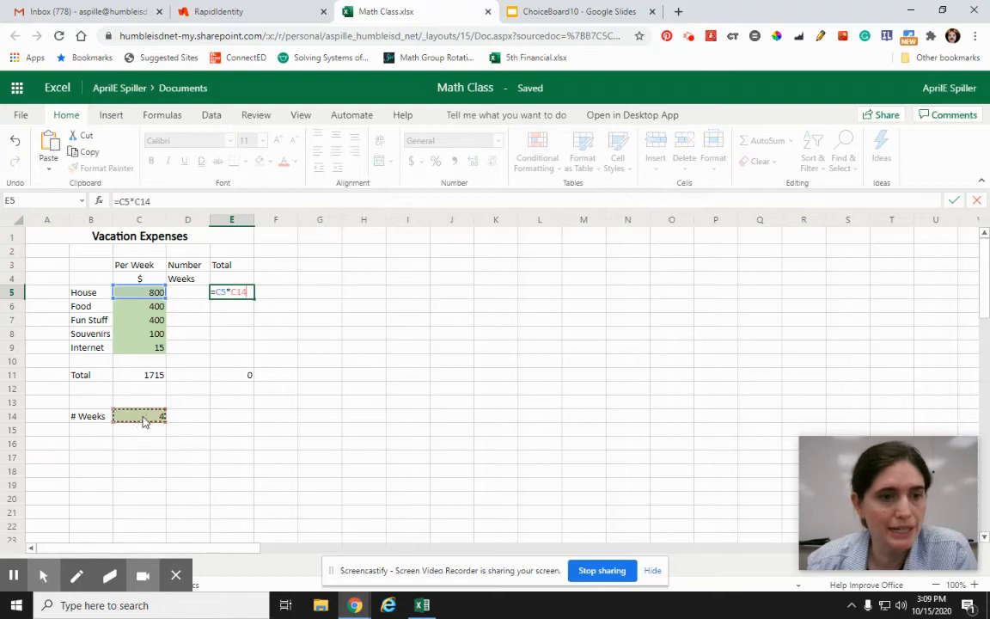
key("Return")
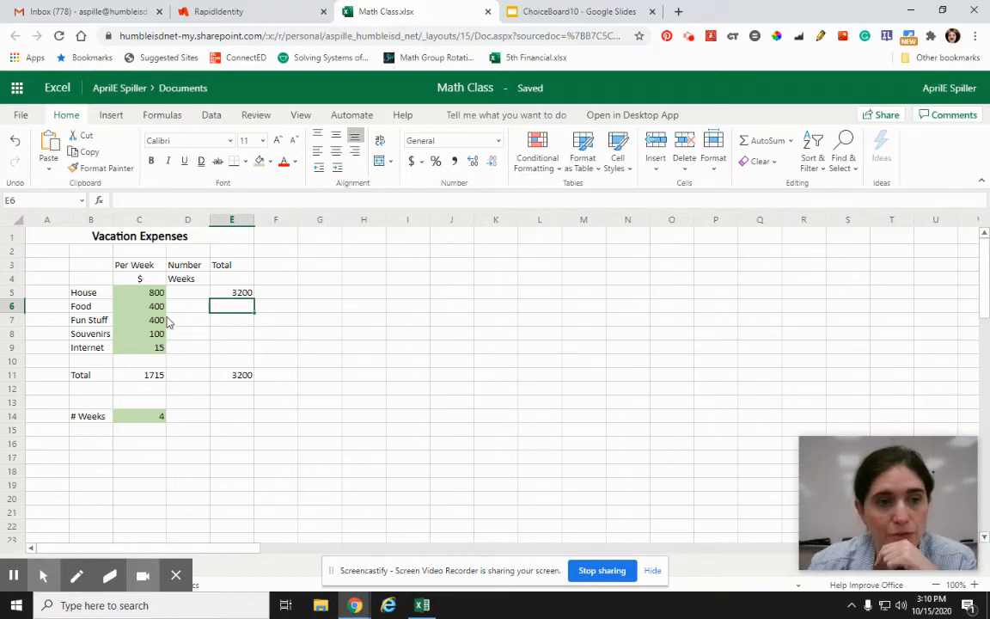
Step: Try to copy the House total formula from E5 down through E9 and inspect the cells its copies refer to
left_click(236, 292)
left_click_drag(253, 298, 252, 343)
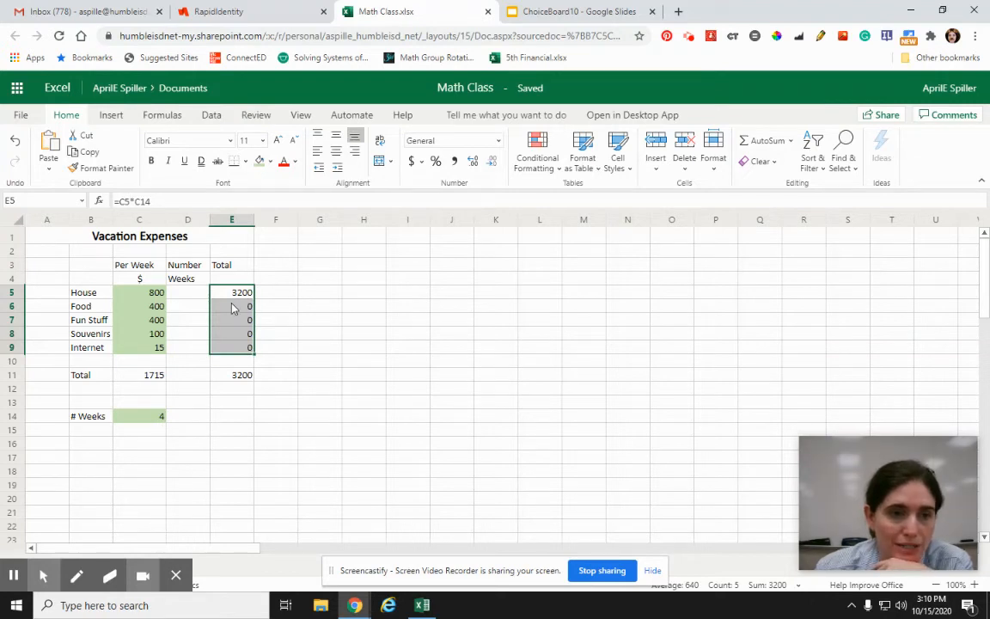
left_click(229, 294)
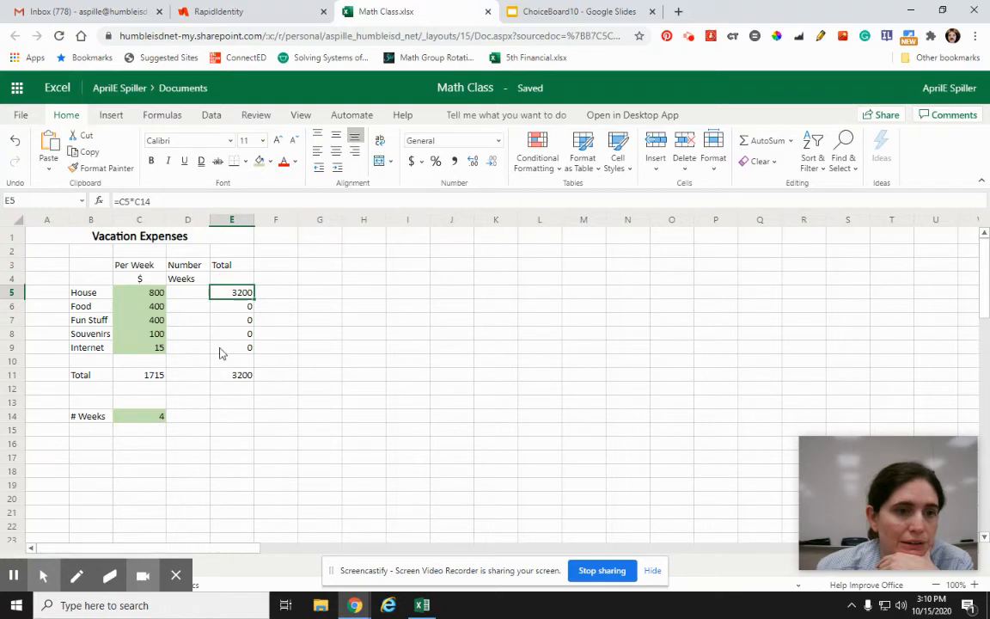
left_click(229, 307)
left_click(133, 432)
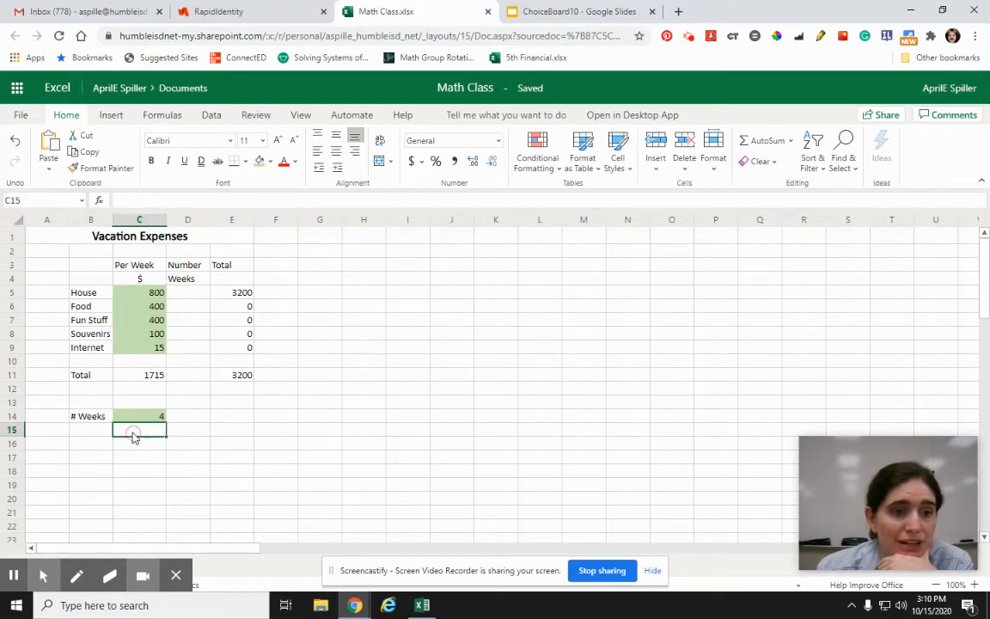
left_click(219, 278)
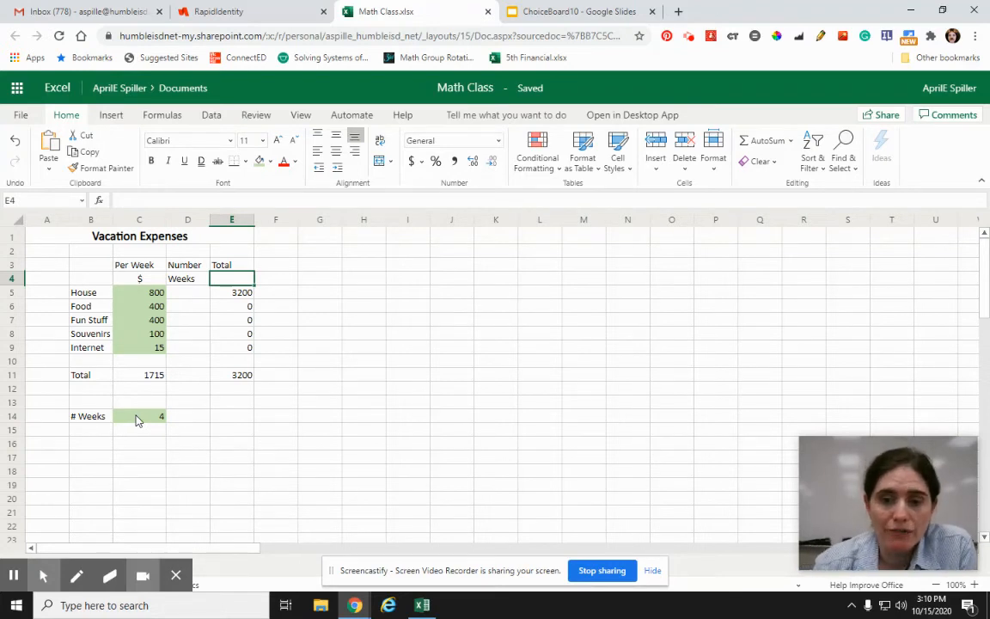
Step: Make the number-of-weeks reference in the House total formula absolute, so E5 contains =C5*$C$14
left_click(225, 296)
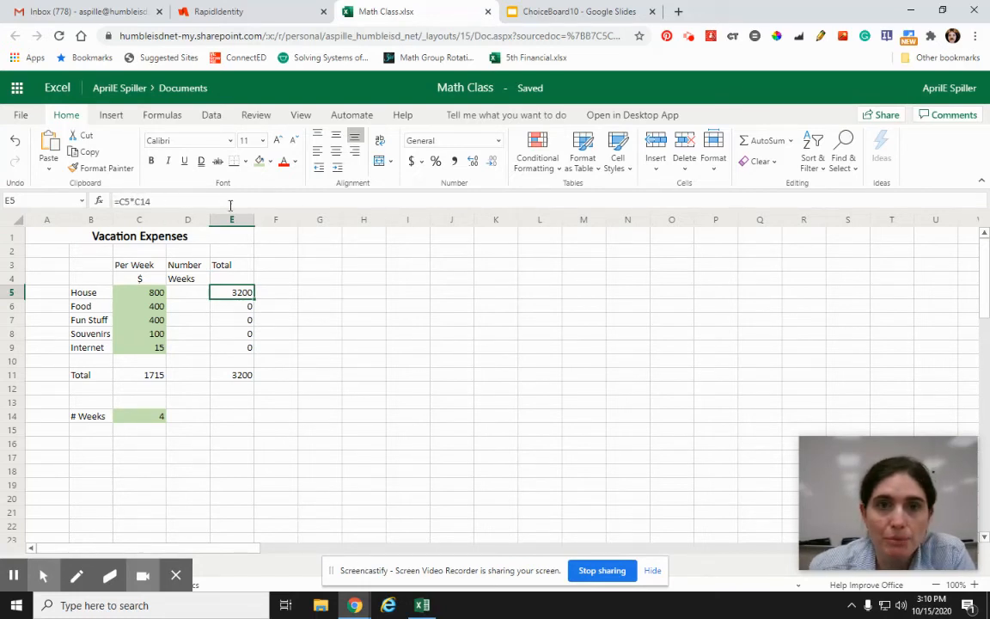
left_click(133, 201)
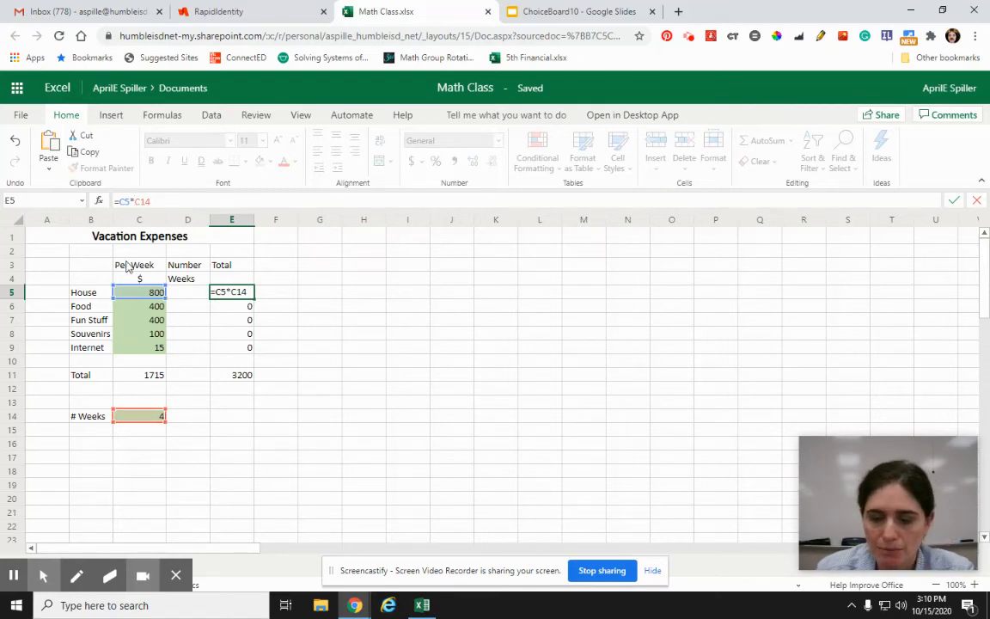
type("$")
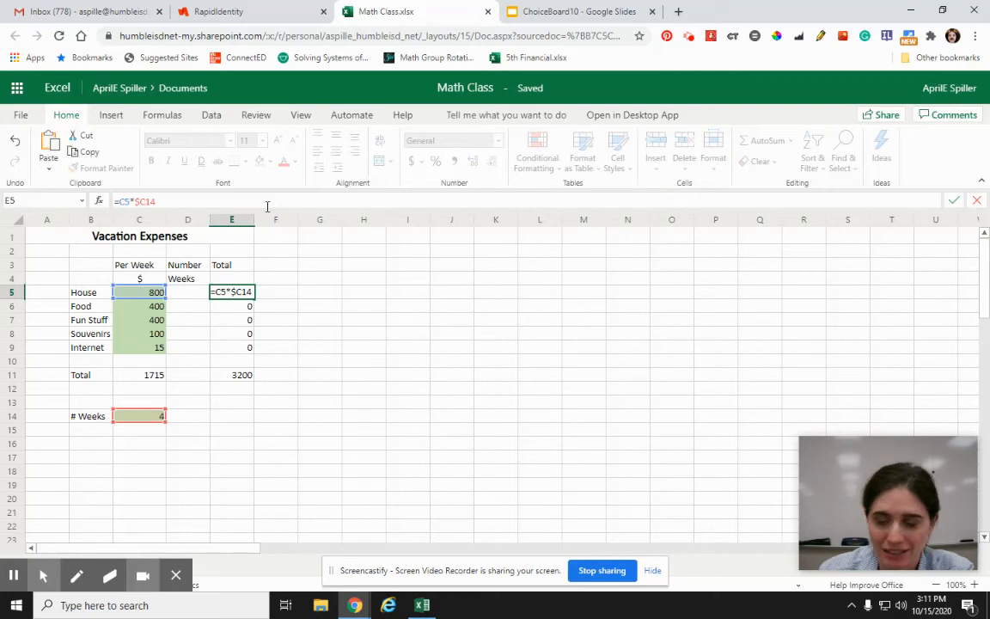
left_click(146, 202)
type("$")
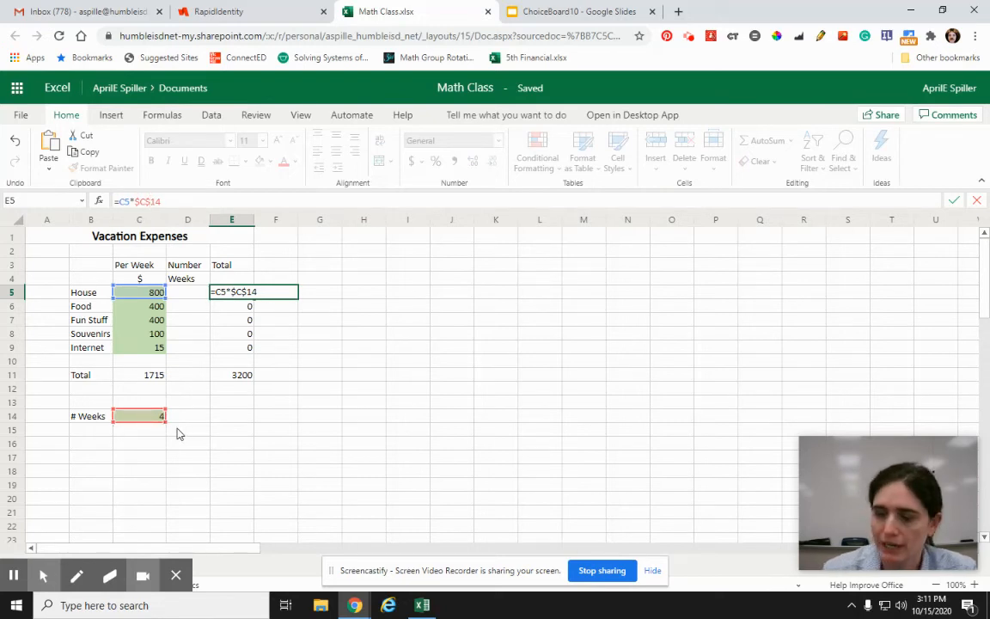
key("Return")
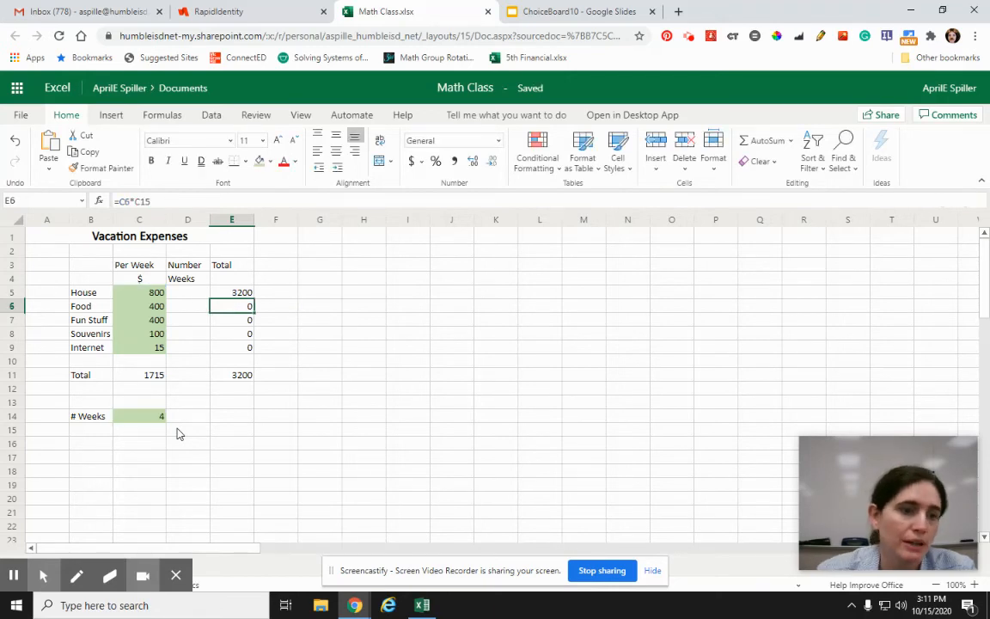
Step: Copy the House total formula from E5 down through E9 and check the category formulas and the overall total formula
key("Up")
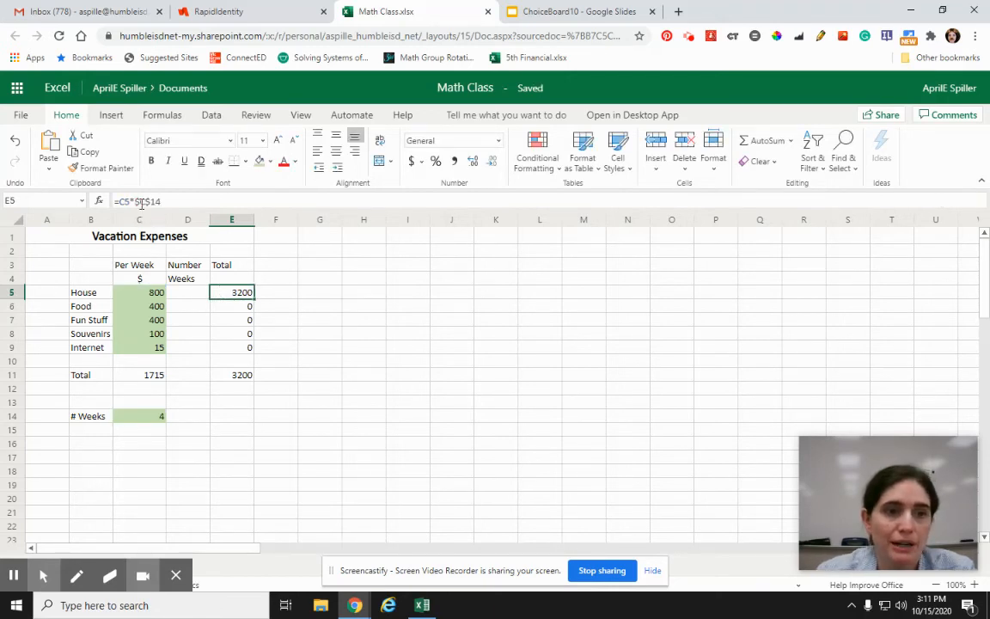
left_click_drag(254, 298, 251, 347)
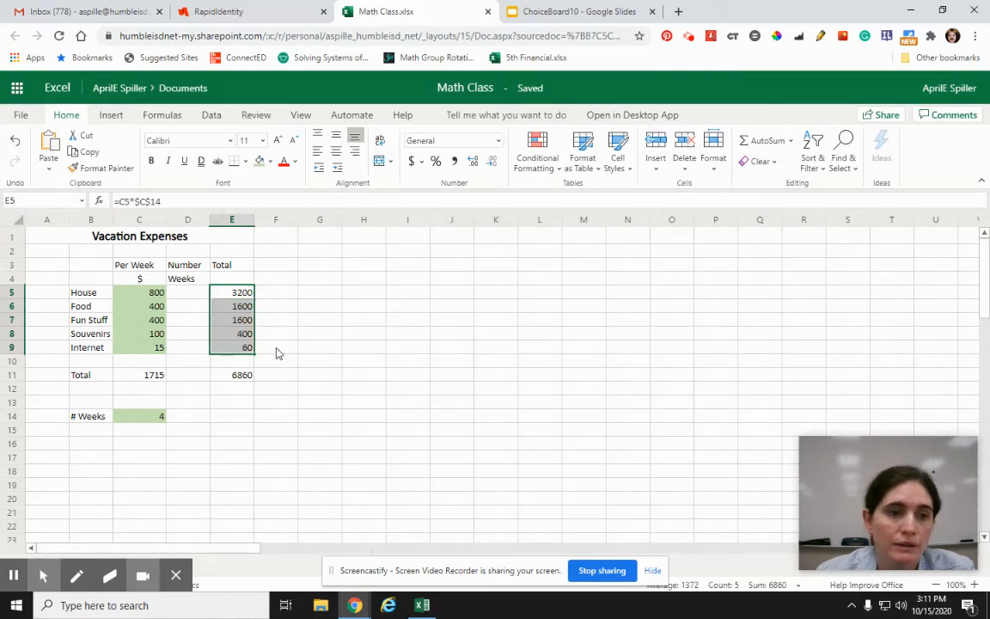
left_click(222, 309)
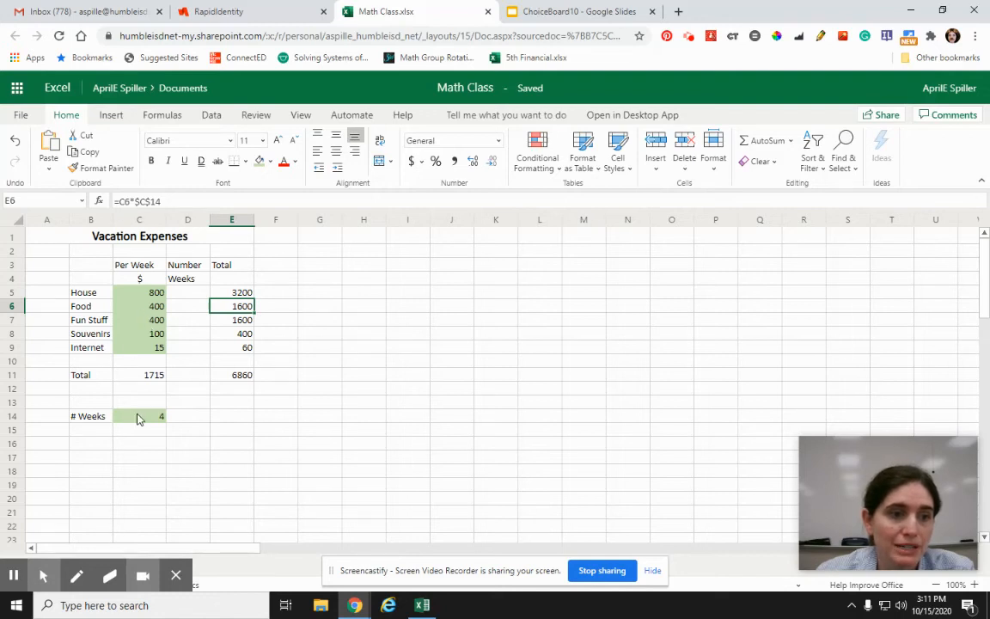
left_click(231, 322)
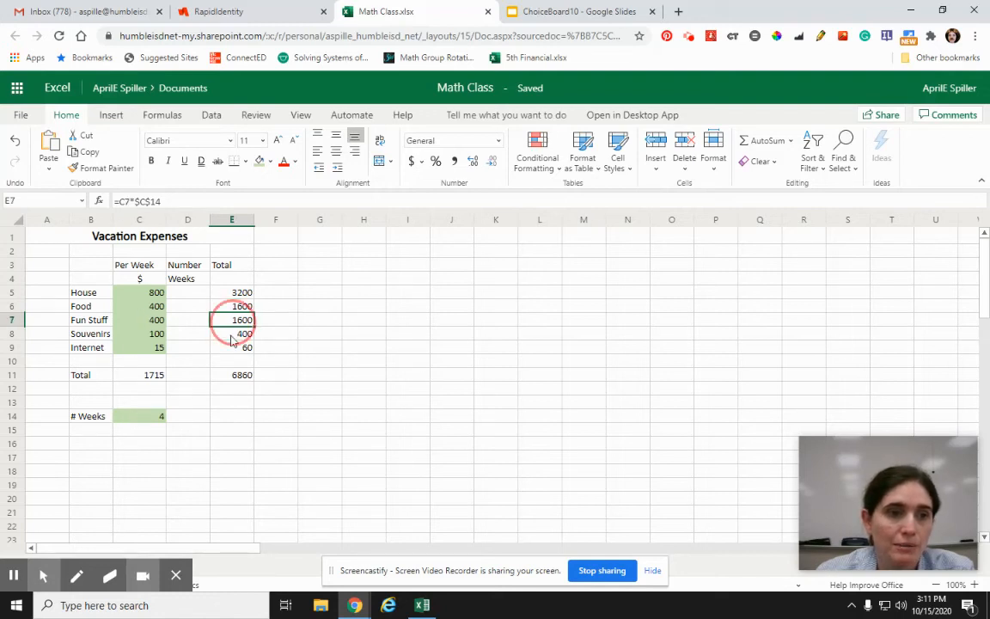
left_click(232, 335)
left_click(233, 353)
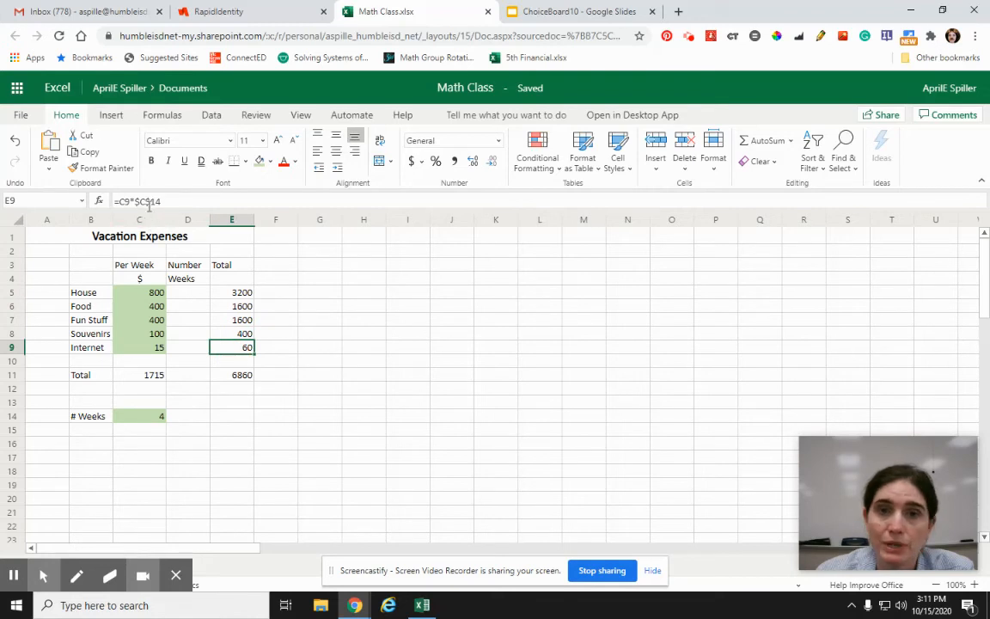
left_click(311, 400)
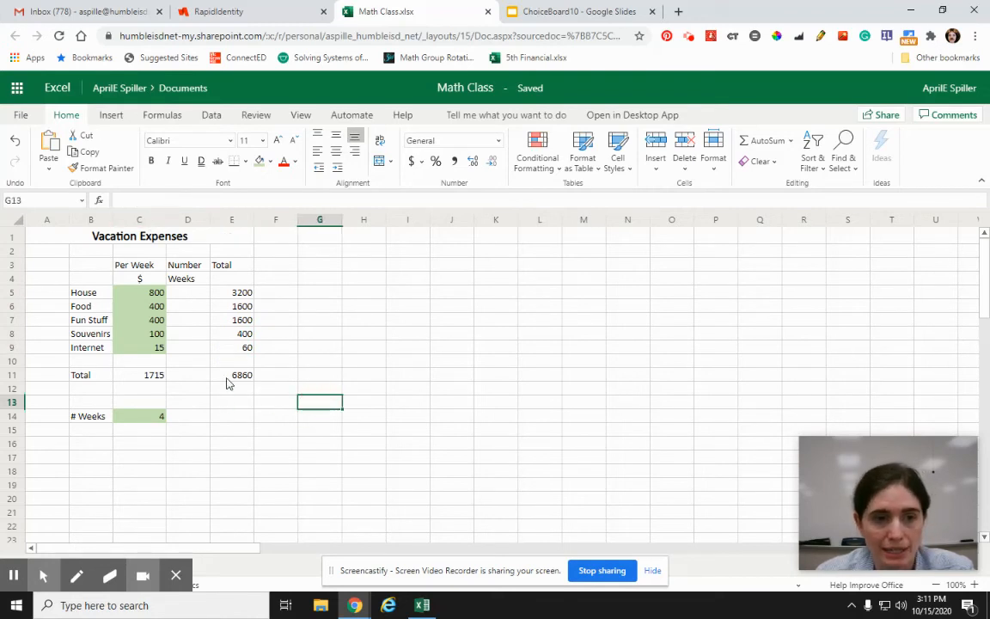
left_click(227, 382)
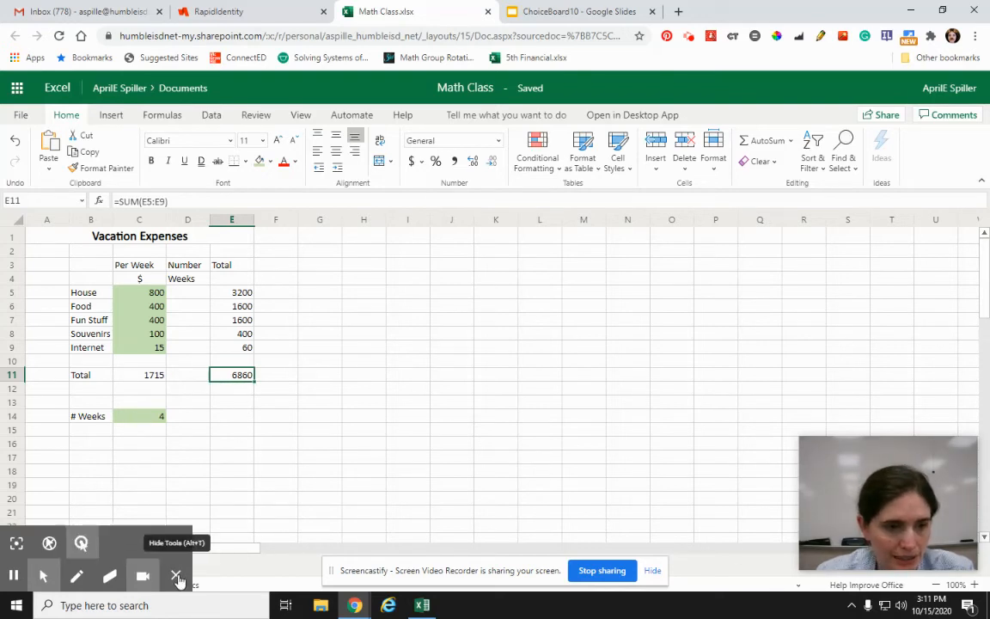
Step: Enter the note "referencing other sheets" in J8
left_click(178, 581)
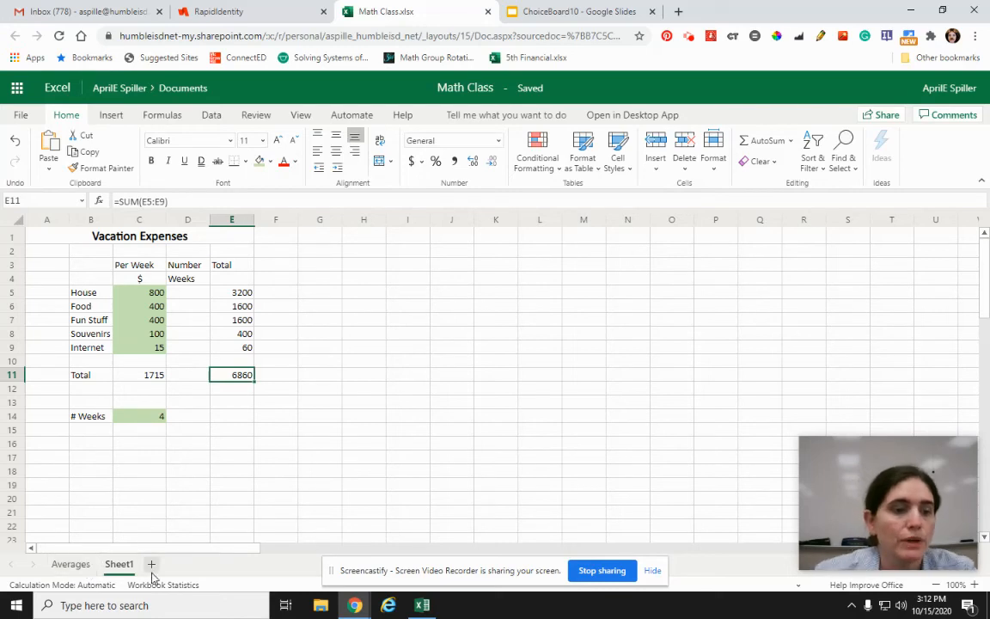
left_click(484, 378)
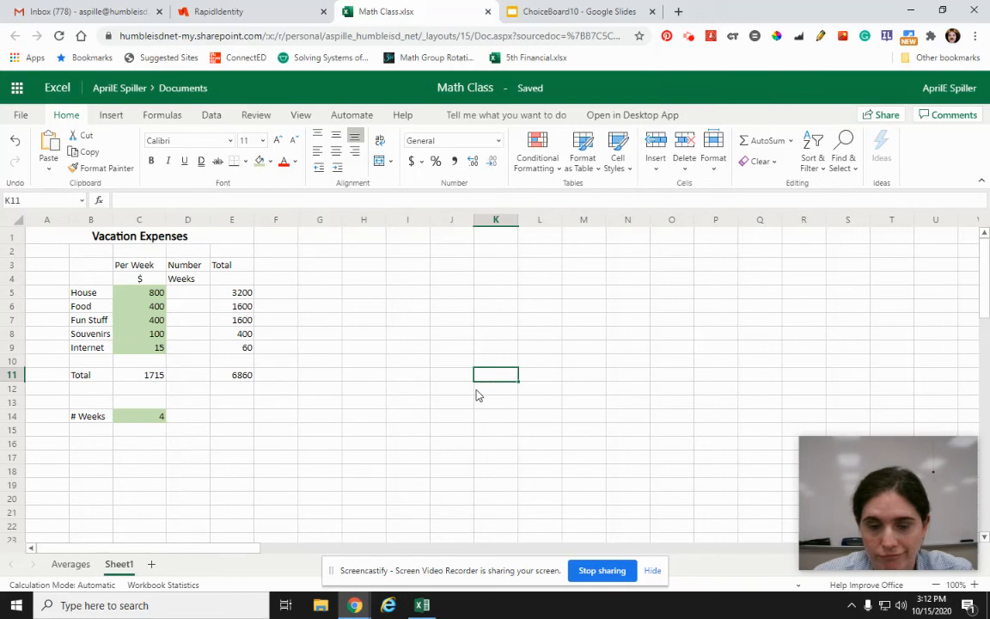
left_click(460, 338)
type("refer")
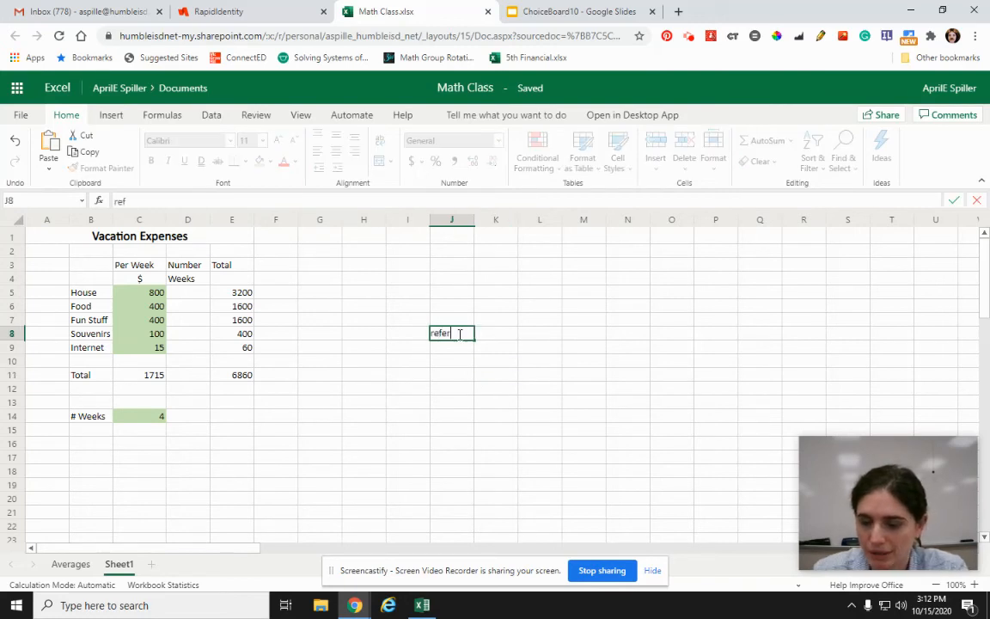
type("nncing other sheets")
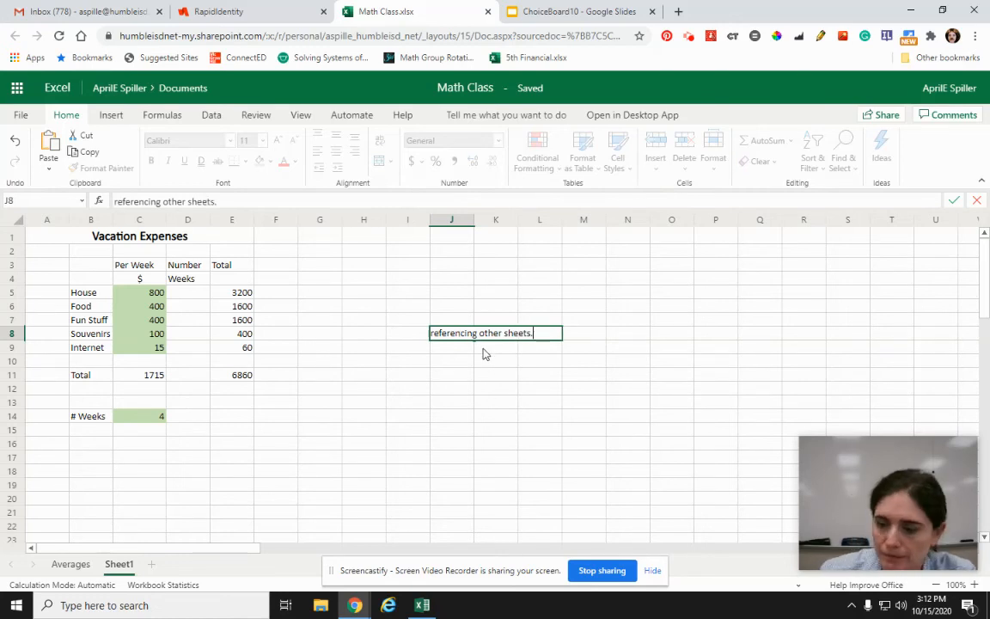
left_click(467, 347)
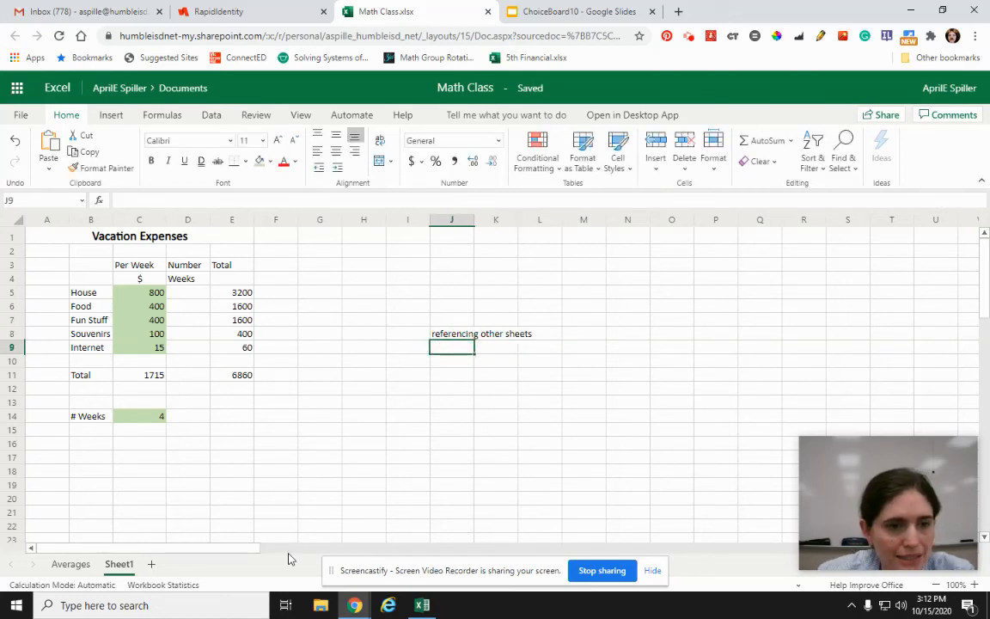
Step: On the Averages sheet, enter the label "1st 9 weeks" in B4
left_click(67, 565)
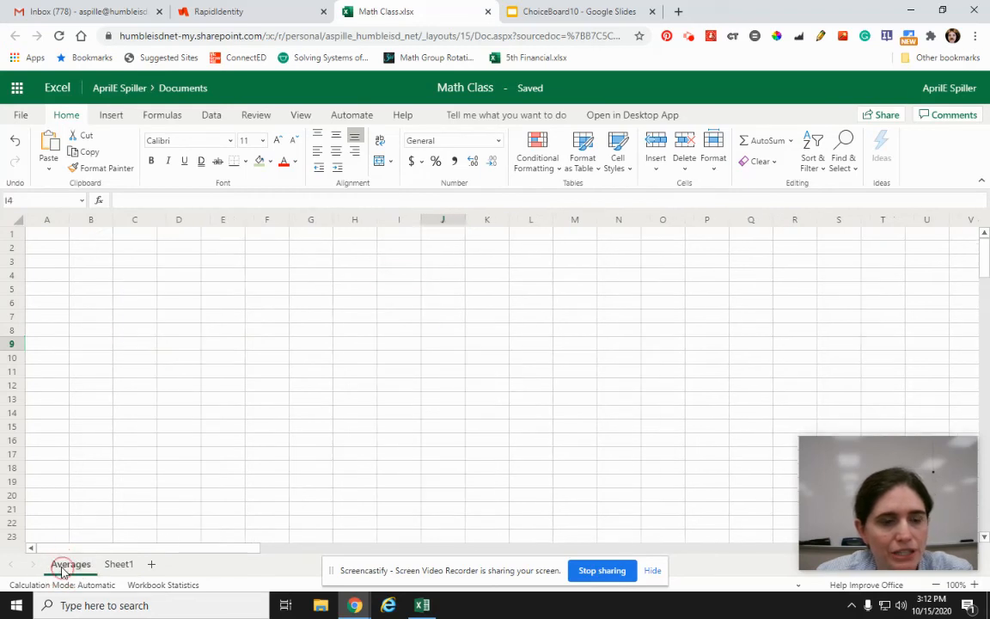
left_click(104, 275)
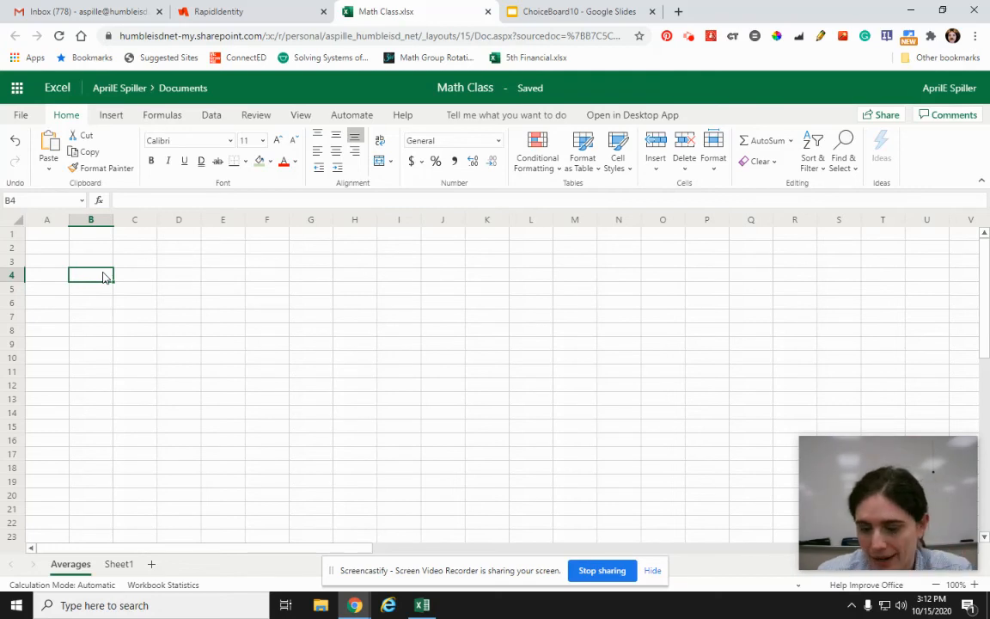
type("Averag")
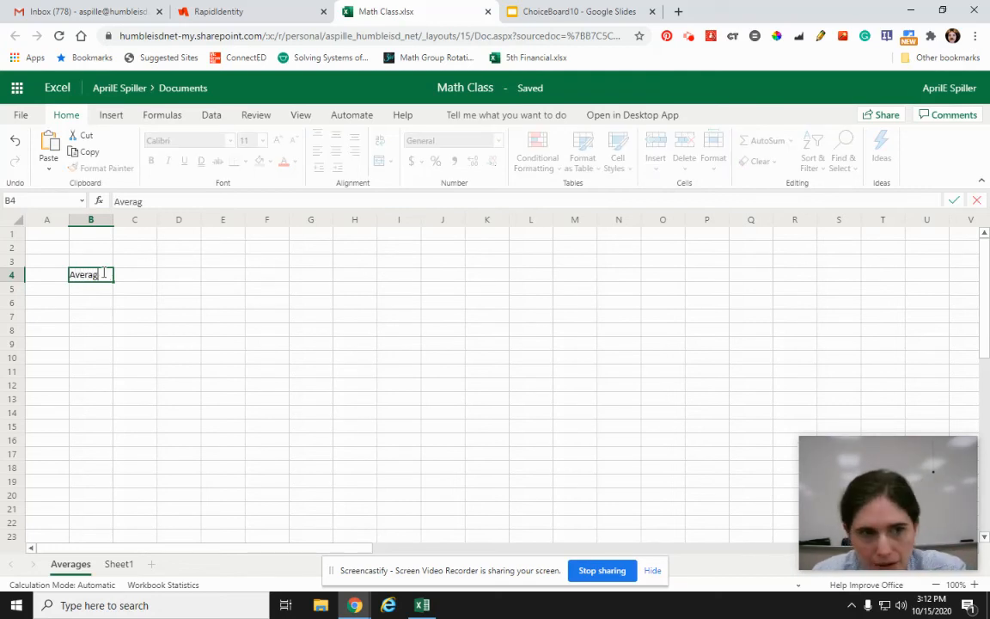
key("BackSpace")
key("BackSpace")
key("BackSpace")
key("BackSpace")
type("1st 9 weeks")
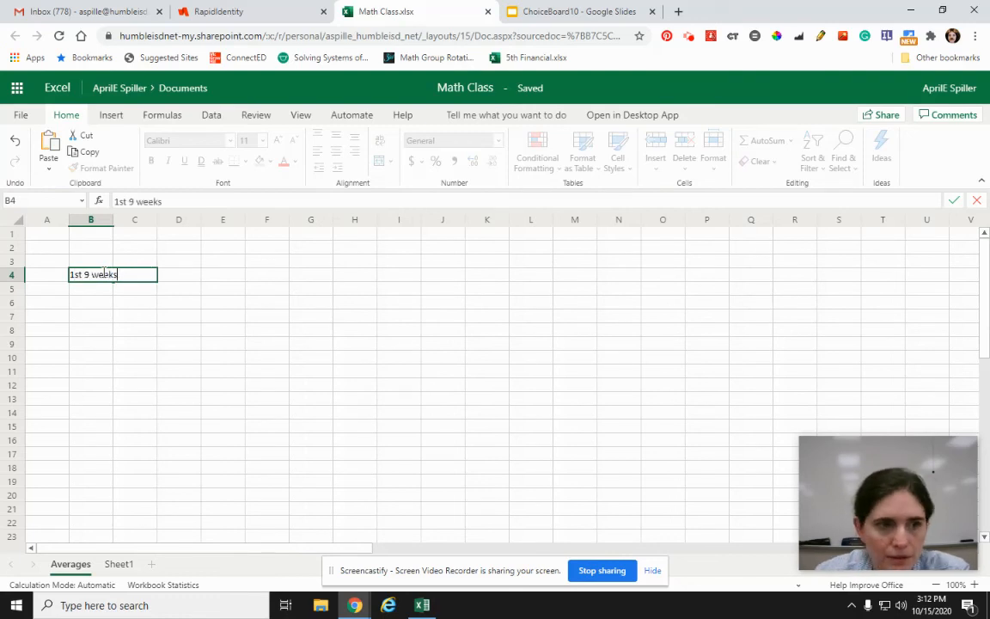
left_click(126, 330)
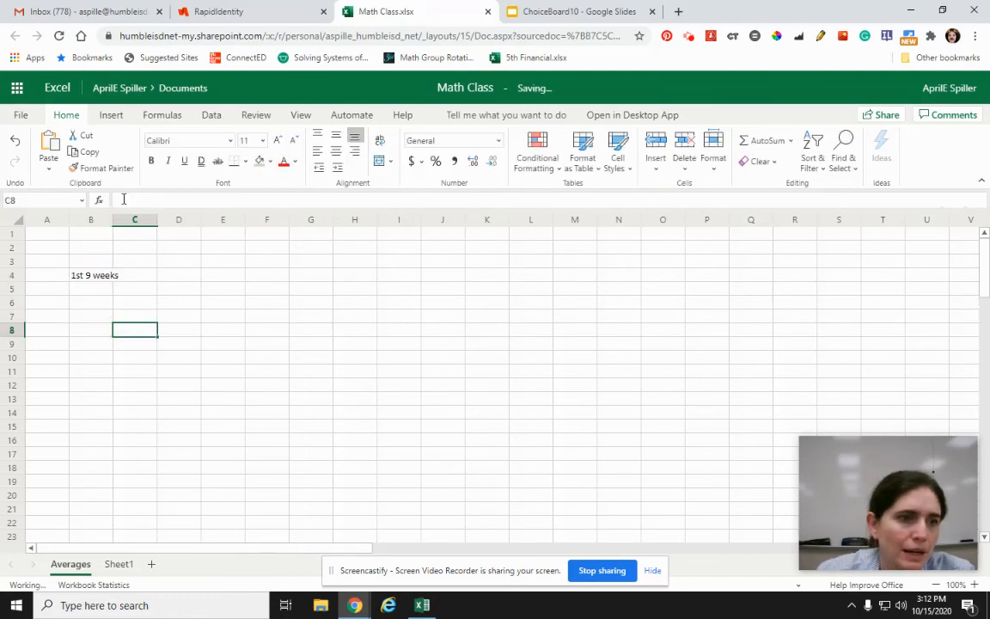
Step: Widen column B to fit the "1st 9 weeks" label and enter 95 beside it in C4
left_click_drag(113, 216, 125, 216)
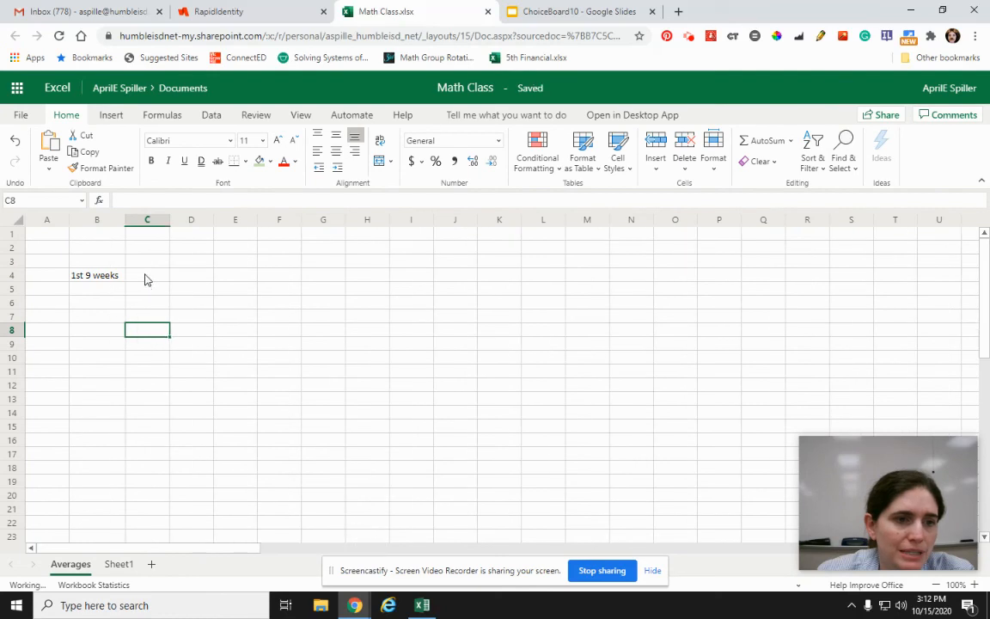
left_click(155, 277)
type("P1")
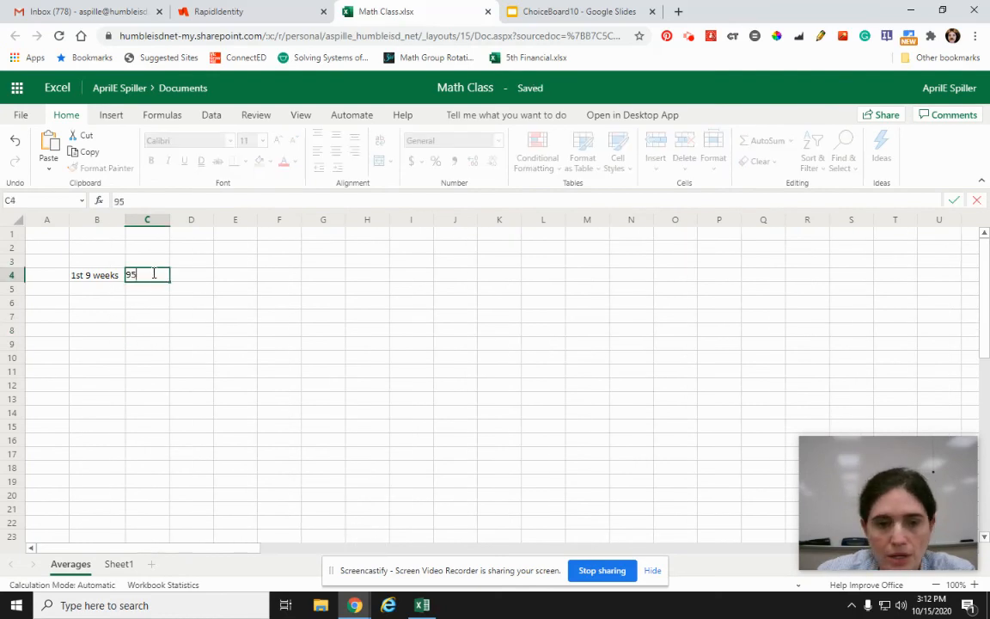
Step: On Sheet1, enter the label "1st 9" in J9 under the note about referencing other sheets
left_click(120, 565)
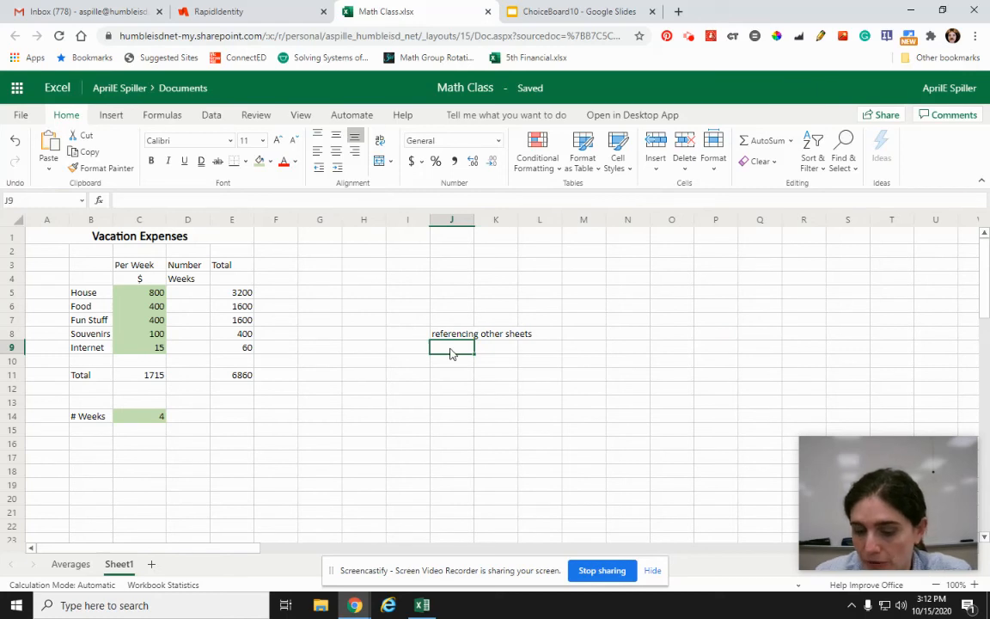
type("1st")
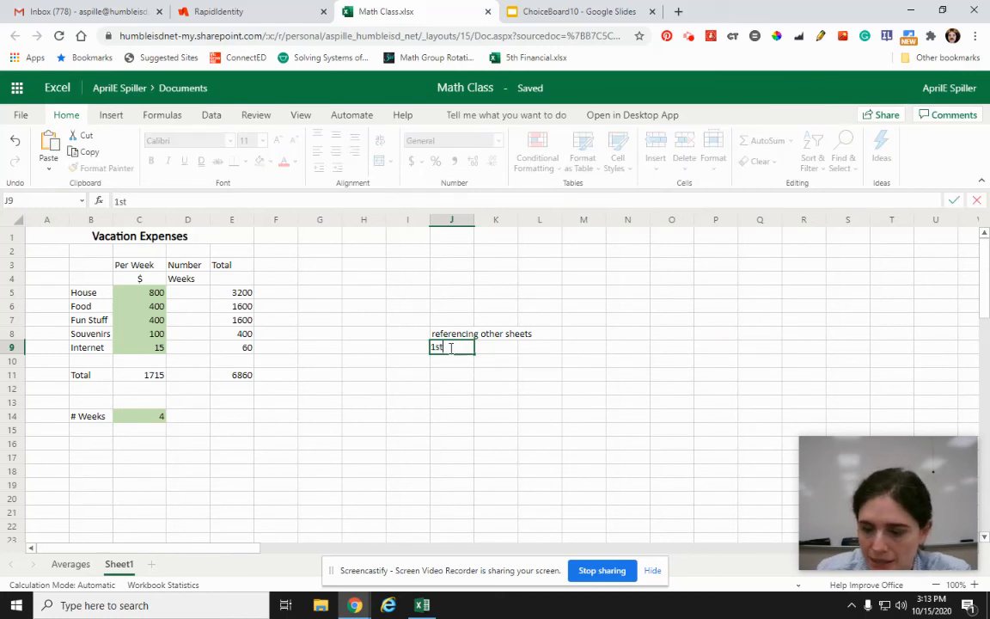
type(" 9")
Step: Try the same-sheet formula =C11*2 in K9 and clear the cell again
left_click(493, 347)
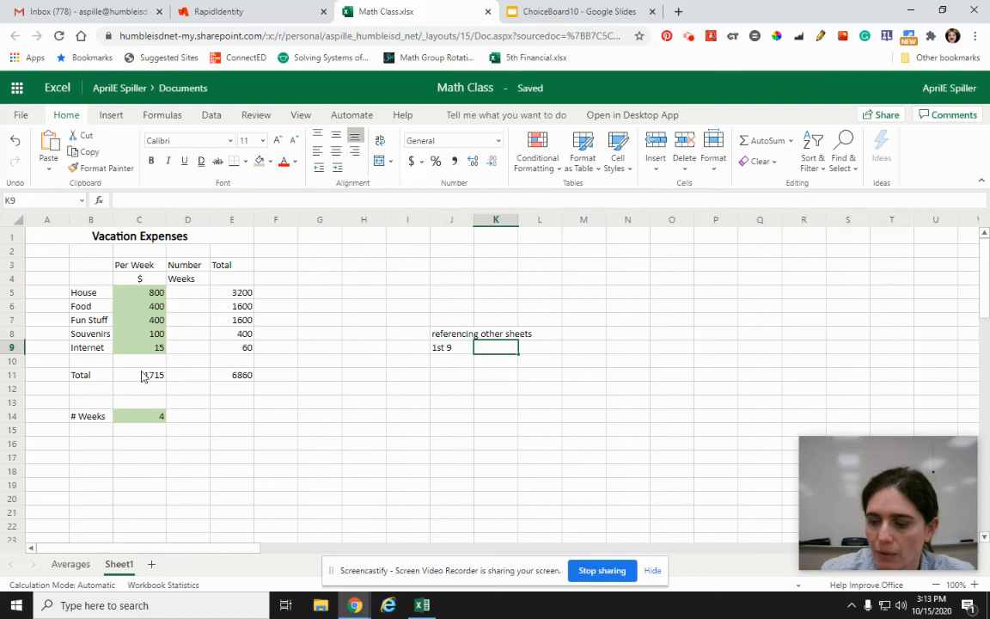
type("=")
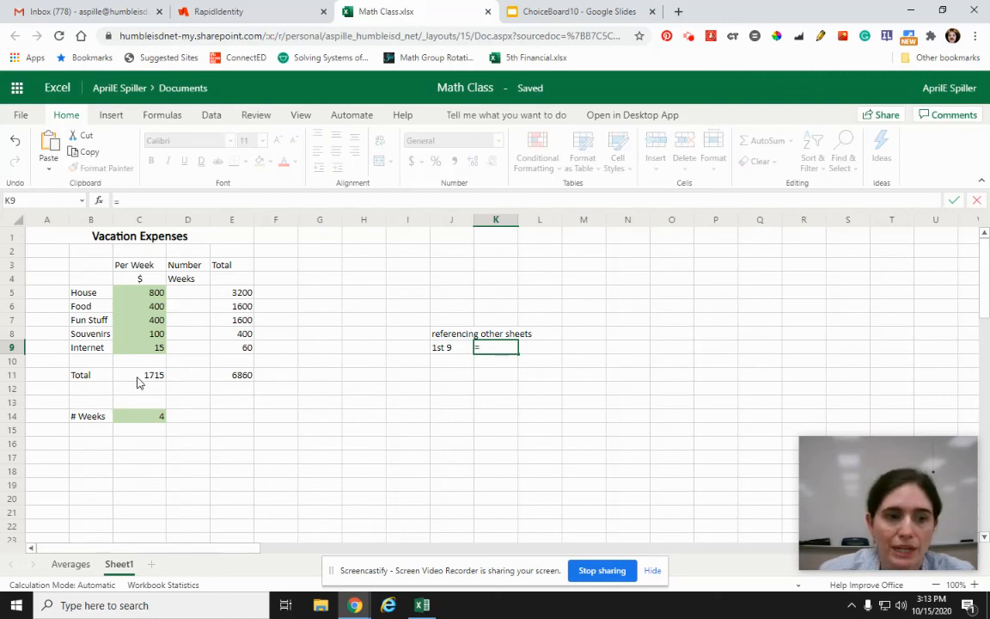
left_click(138, 378)
type("*2")
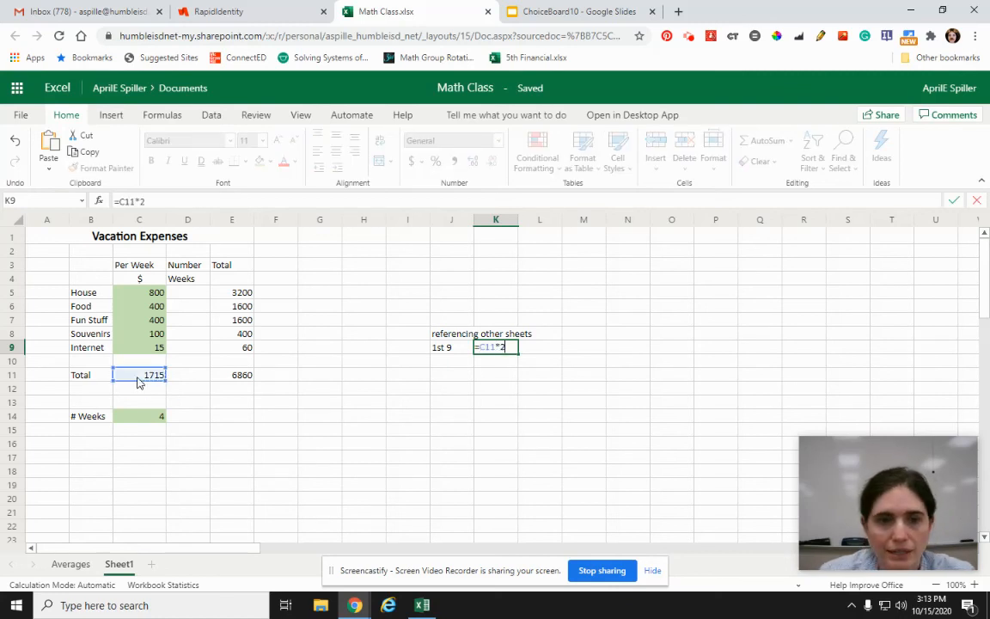
key("Return")
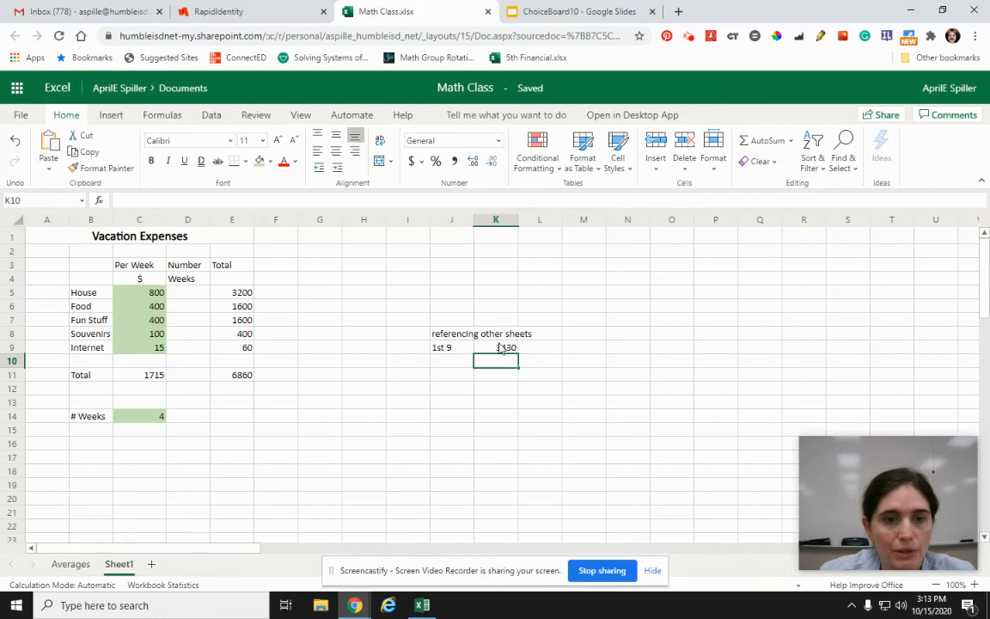
left_click(501, 347)
key("Delete")
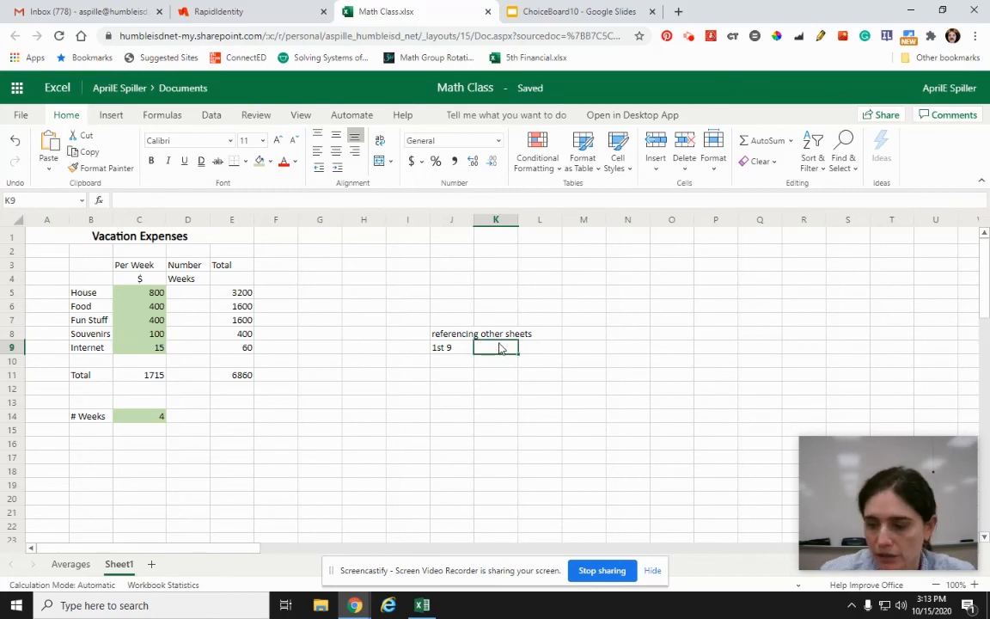
Step: Link K9 on Sheet1 to cell C4 of the Averages sheet and check the reference against its source cell
type("=")
left_click(75, 565)
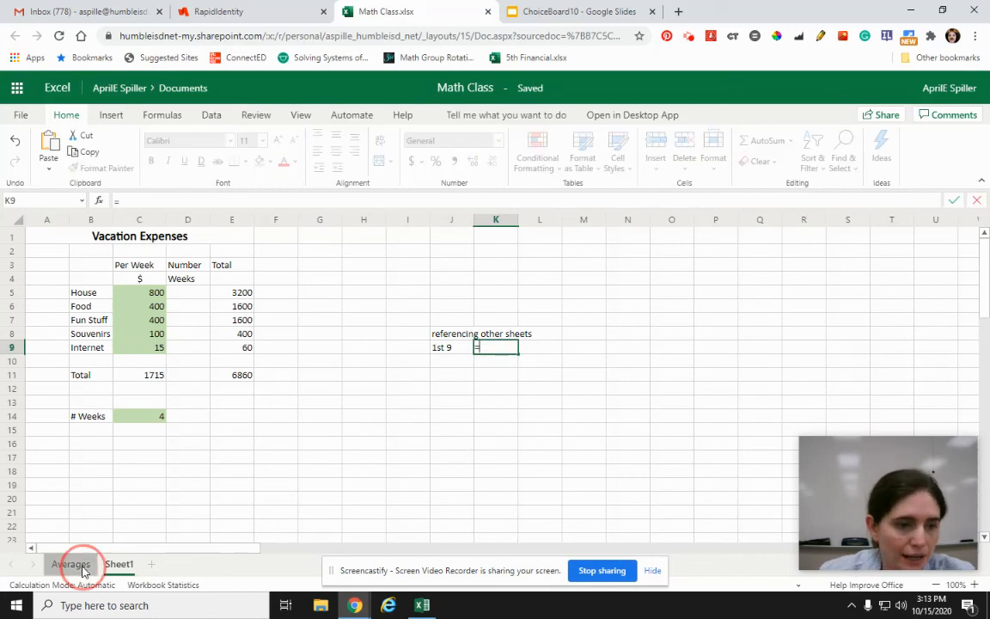
left_click(137, 276)
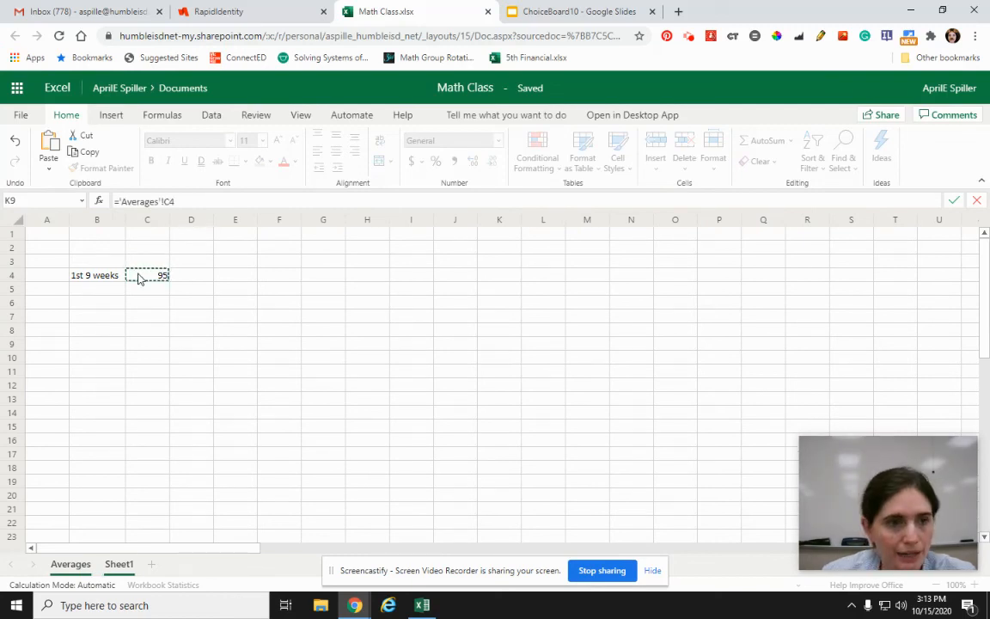
key("Return")
left_click(504, 347)
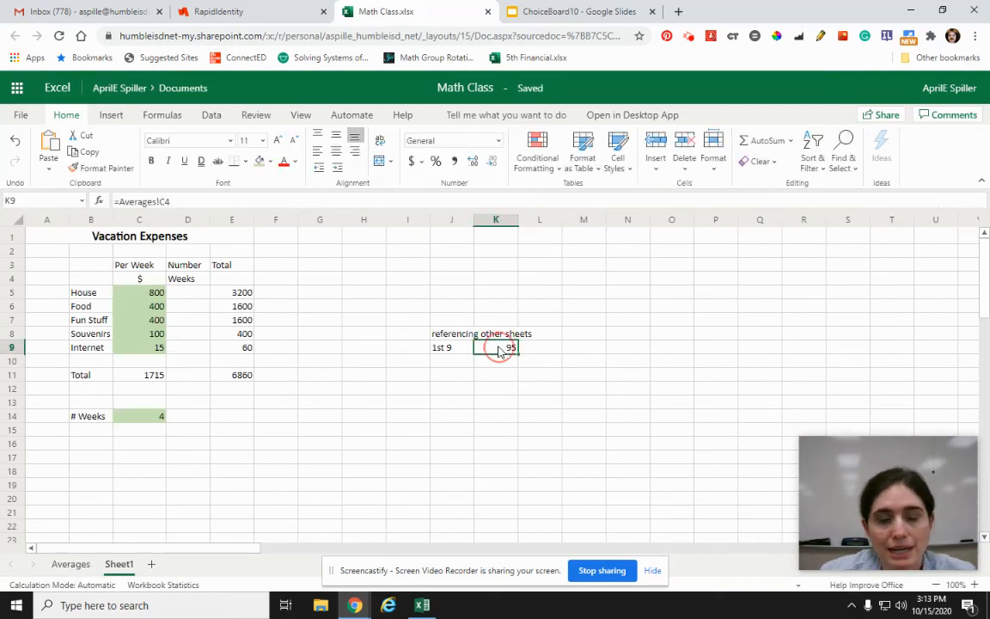
left_click(70, 564)
left_click(139, 276)
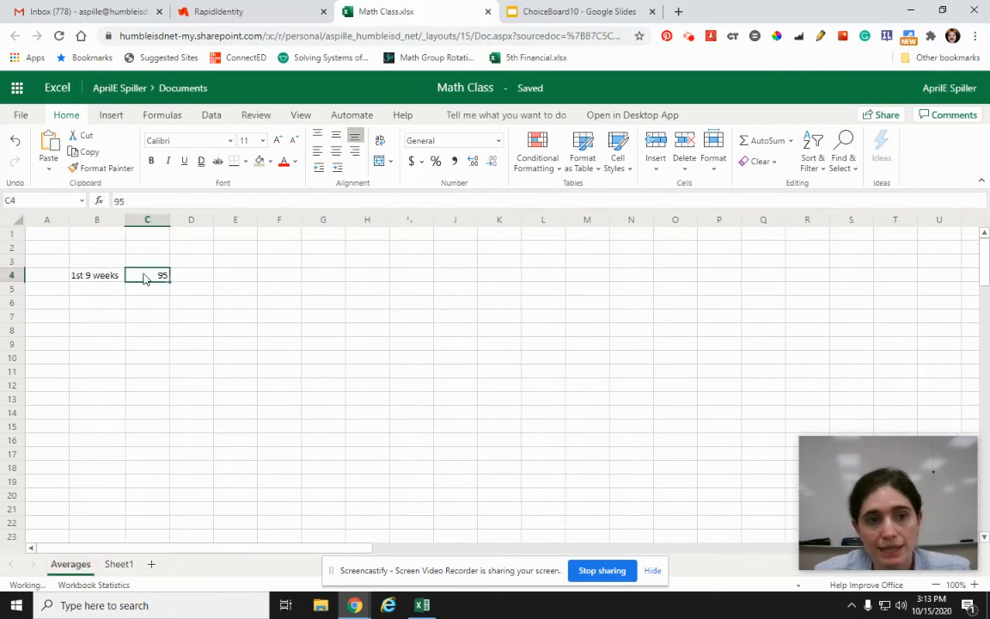
left_click(119, 564)
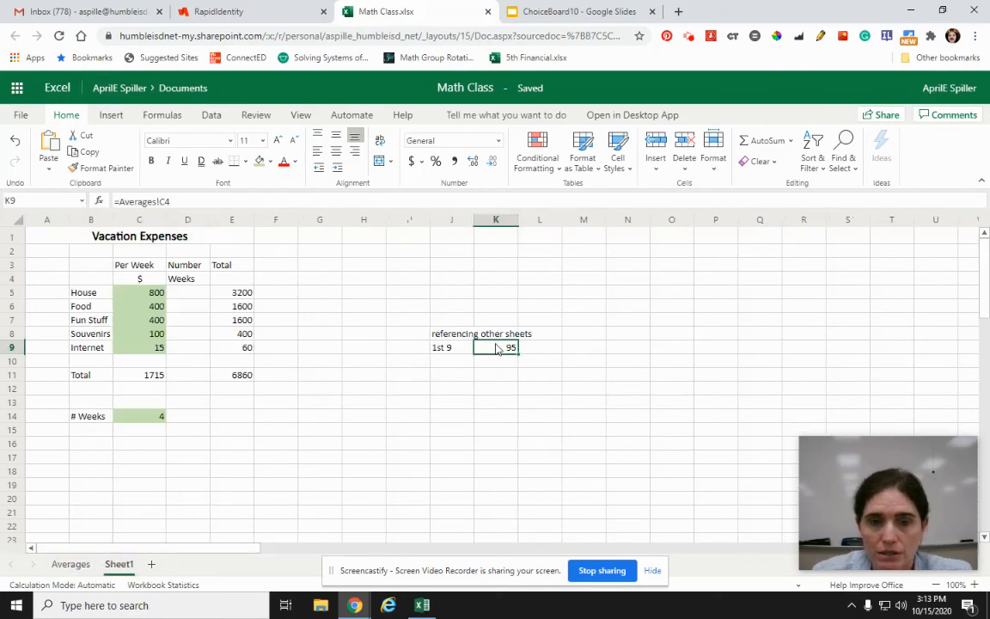
Step: Review the formulas for the Food and Souvenirs totals, the cross-sheet reference in K9, the # Weeks cell and the per-week total
left_click(208, 294)
left_click(243, 307)
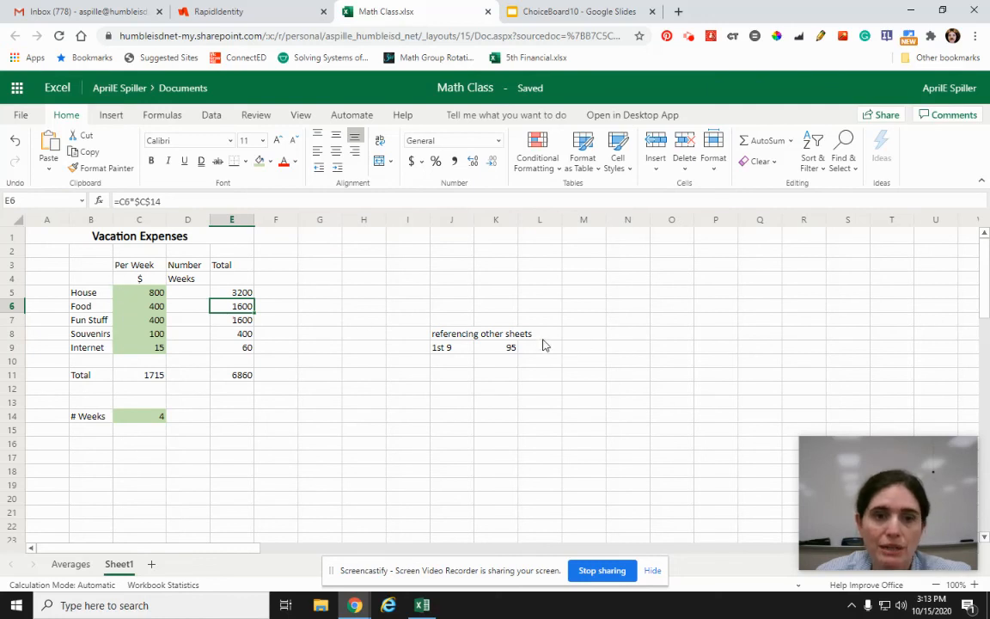
left_click(486, 349)
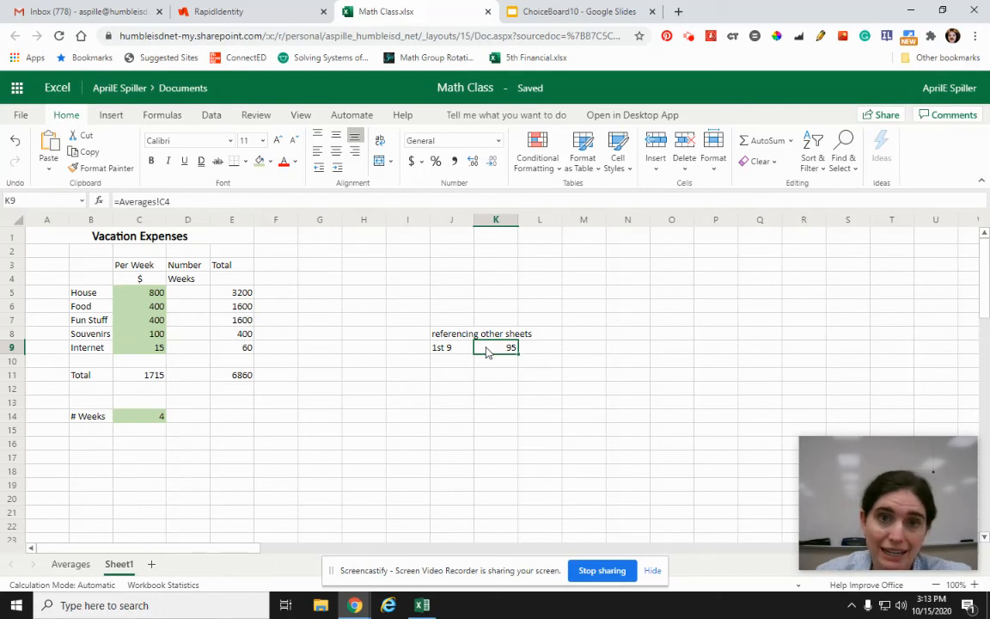
left_click(451, 391)
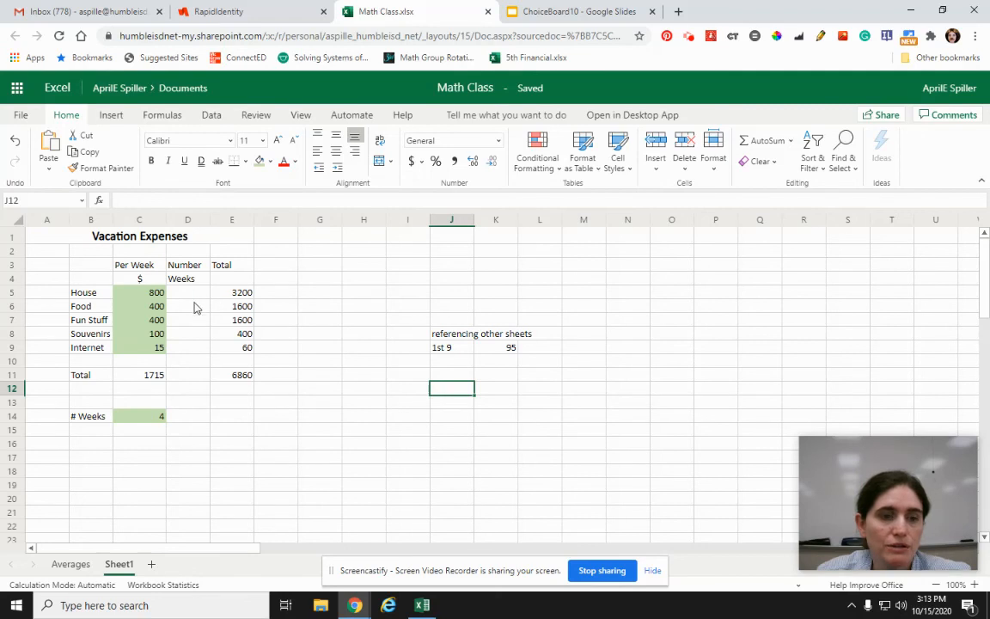
left_click(118, 419)
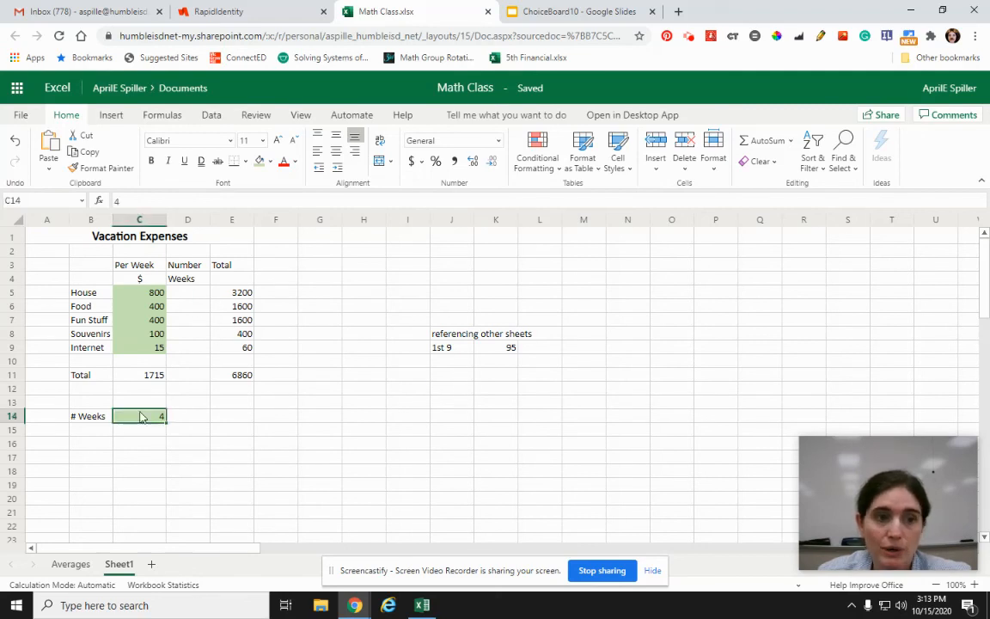
left_click(225, 333)
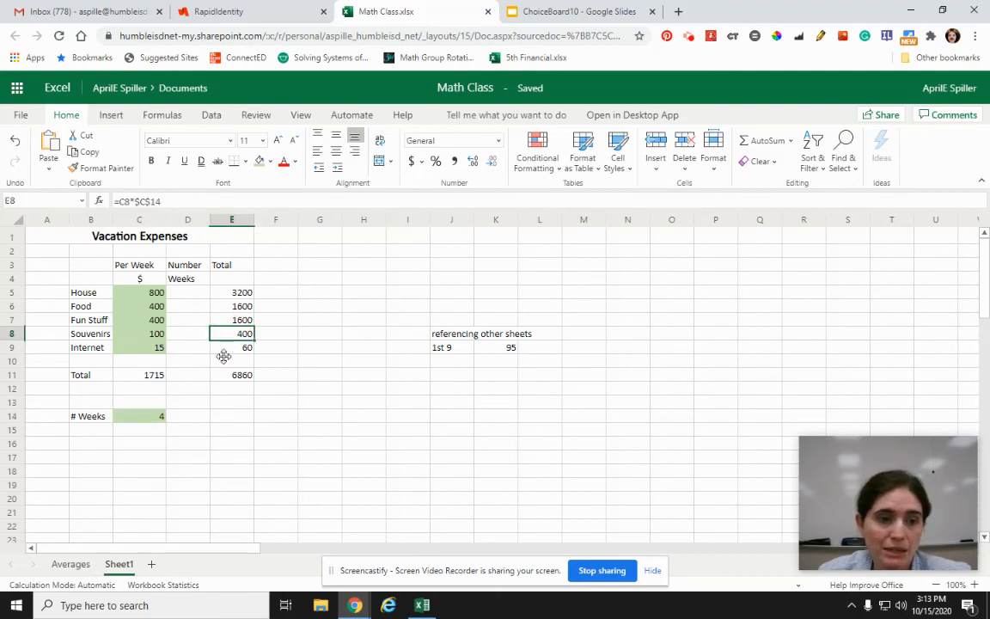
left_click(145, 377)
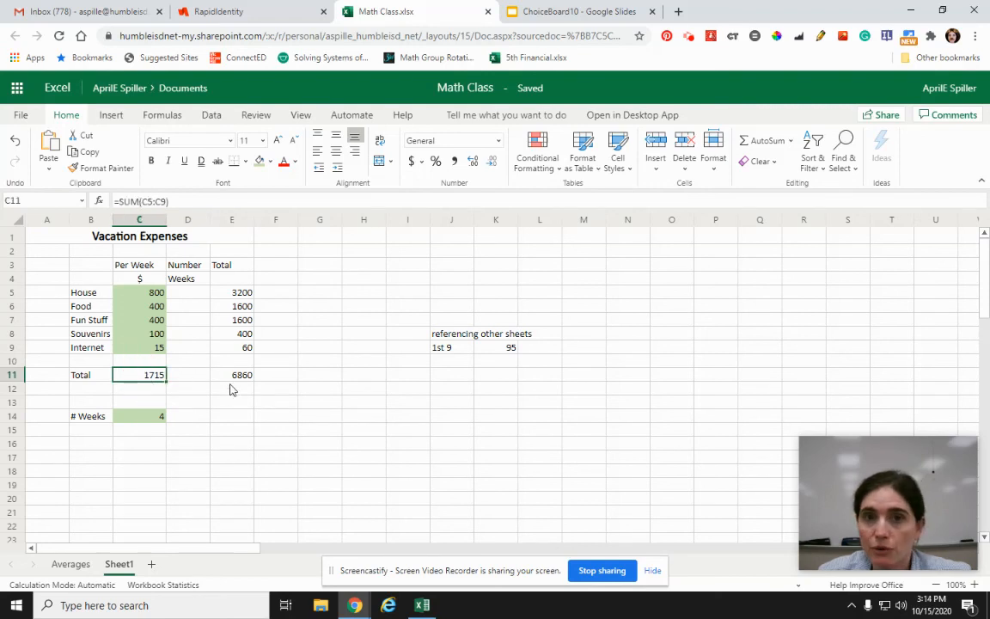